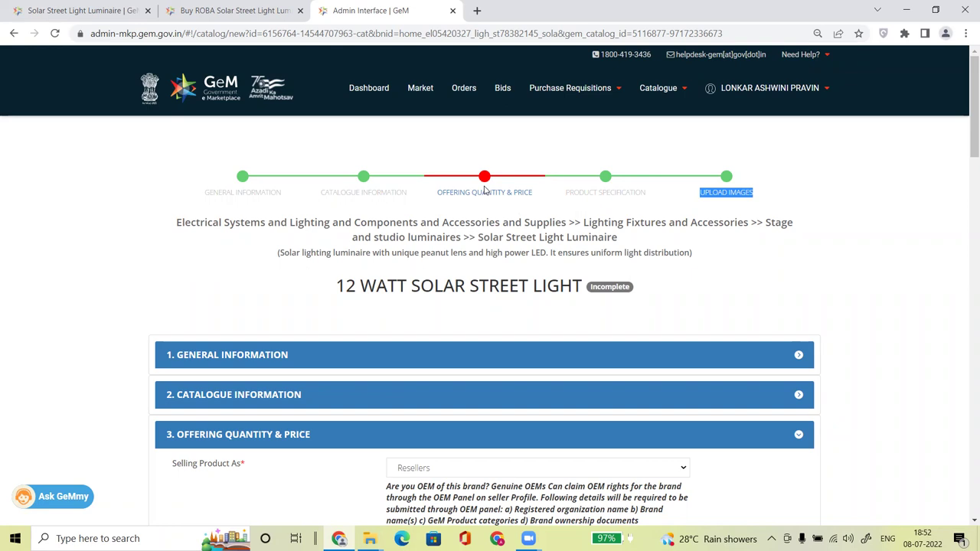
# Step: Keep Resellers as the selling role and enter NA for authorization number and agency
pyautogui.moveTo(967, 141); pyautogui.dragTo(965, 201)
pyautogui.click(416, 215)
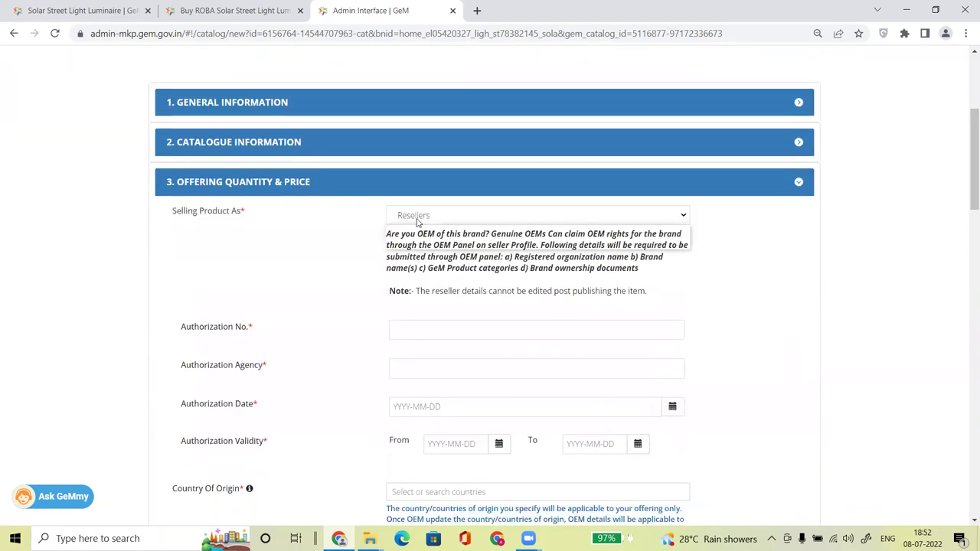
pyautogui.click(419, 243)
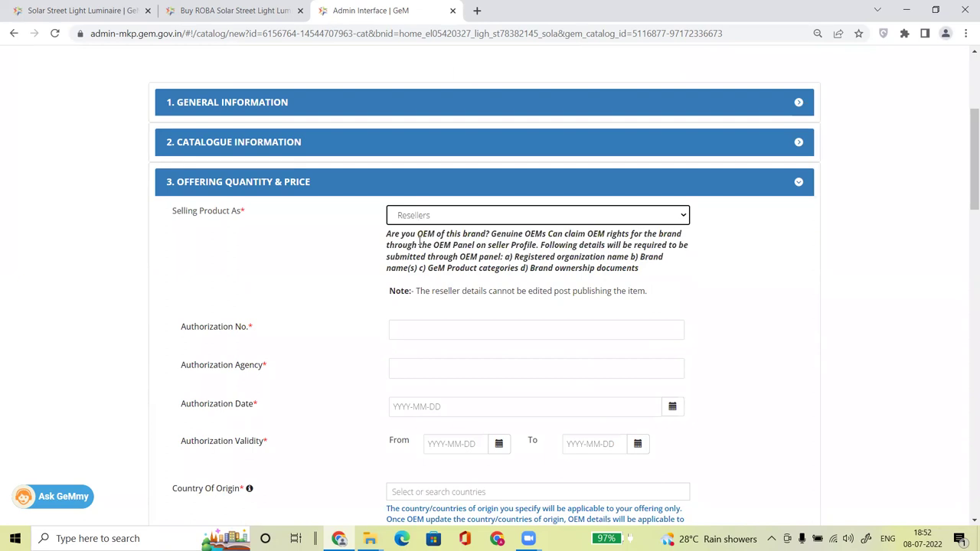
pyautogui.click(407, 329)
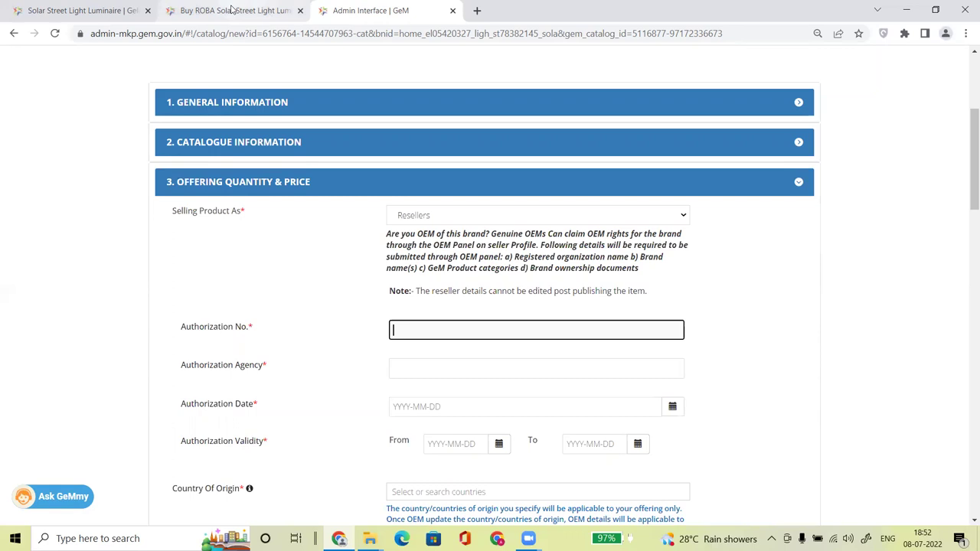
pyautogui.click(234, 10)
pyautogui.moveTo(492, 221); pyautogui.dragTo(604, 240)
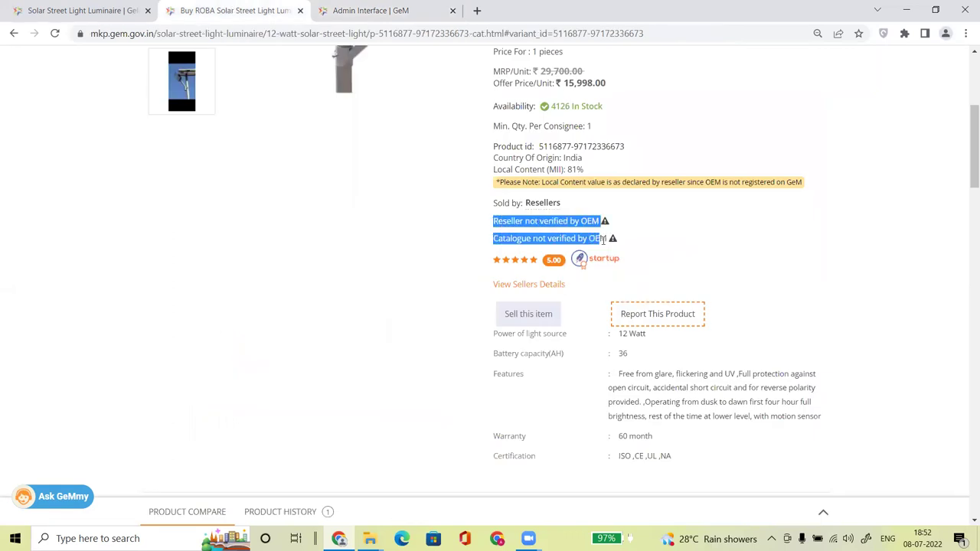
pyautogui.click(406, 9)
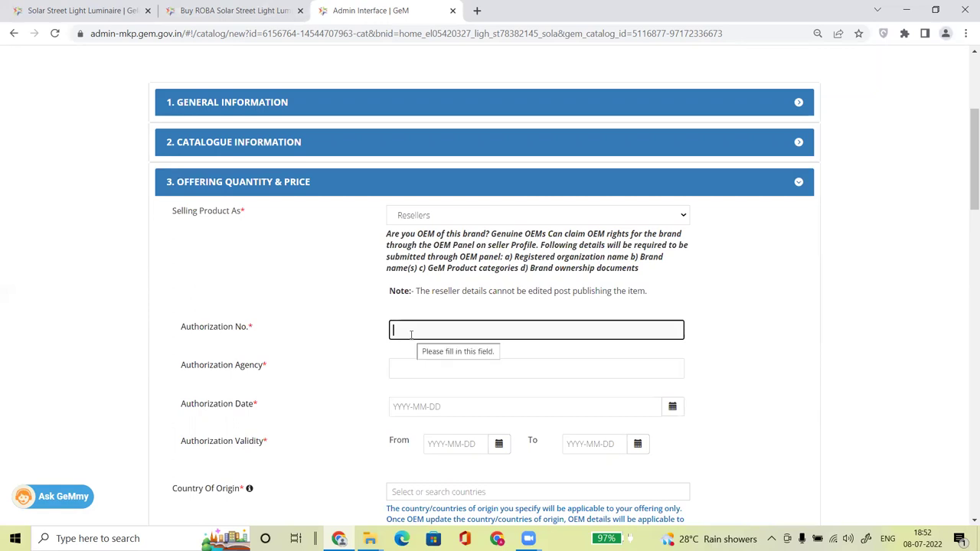
pyautogui.write('NA')
pyautogui.press('Tab')
pyautogui.write('NA')
pyautogui.press('Tab')
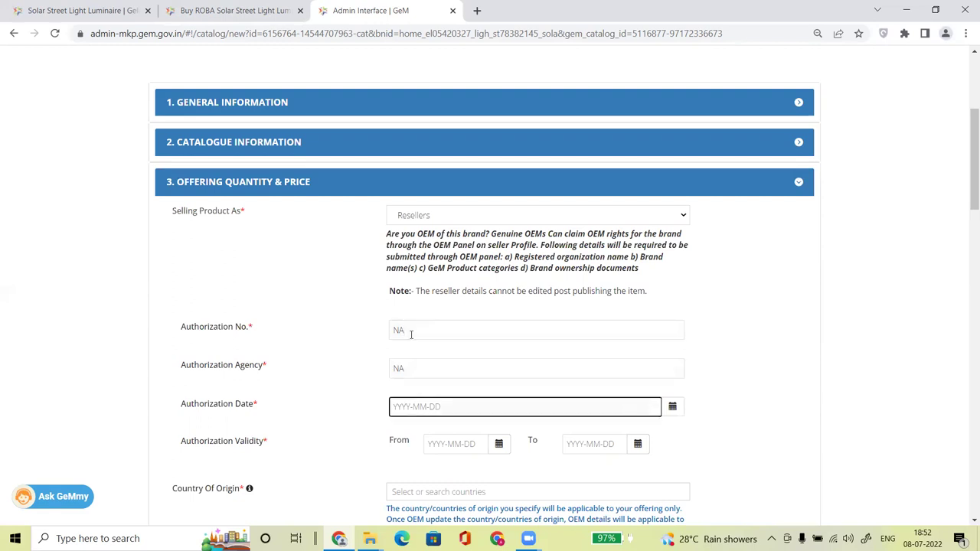
# Step: Set authorization date and validity start to 1 July 2022, and validity end to 31 October 2022
pyautogui.click(672, 408)
pyautogui.click(531, 222)
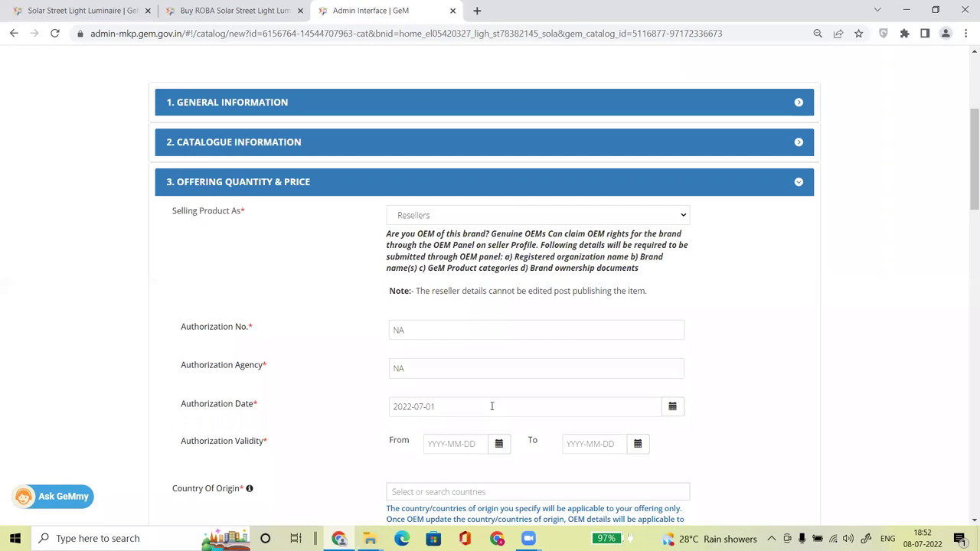
pyautogui.click(498, 444)
pyautogui.click(566, 261)
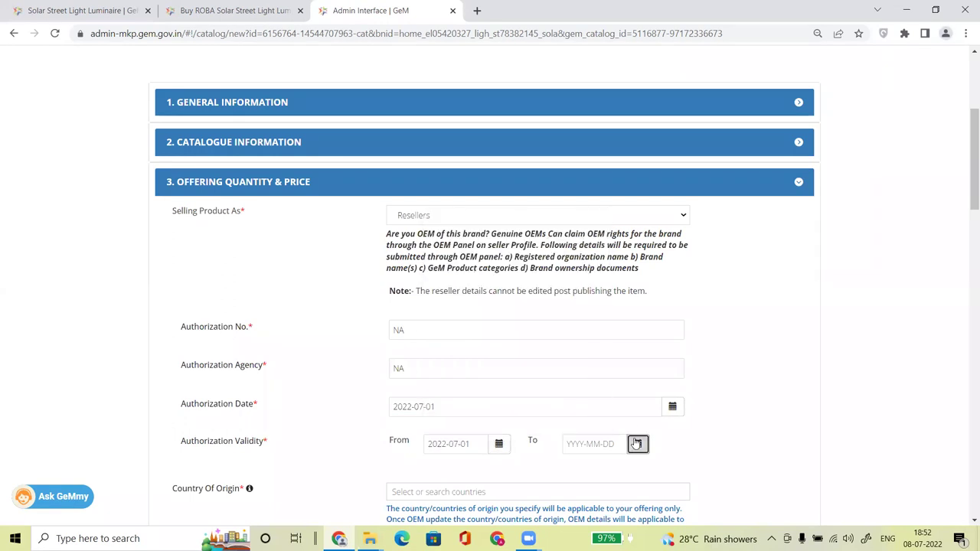
pyautogui.click(637, 444)
pyautogui.click(731, 221)
pyautogui.click(731, 221)
pyautogui.click(731, 221)
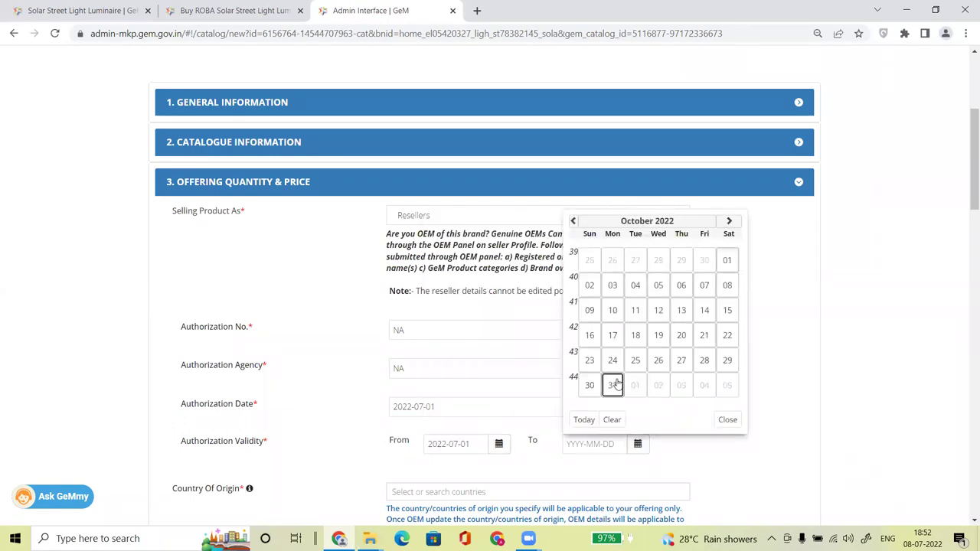
pyautogui.click(613, 384)
pyautogui.scroll(-4, 964, 226)
# Step: Choose India as the country of origin
pyautogui.click(426, 198)
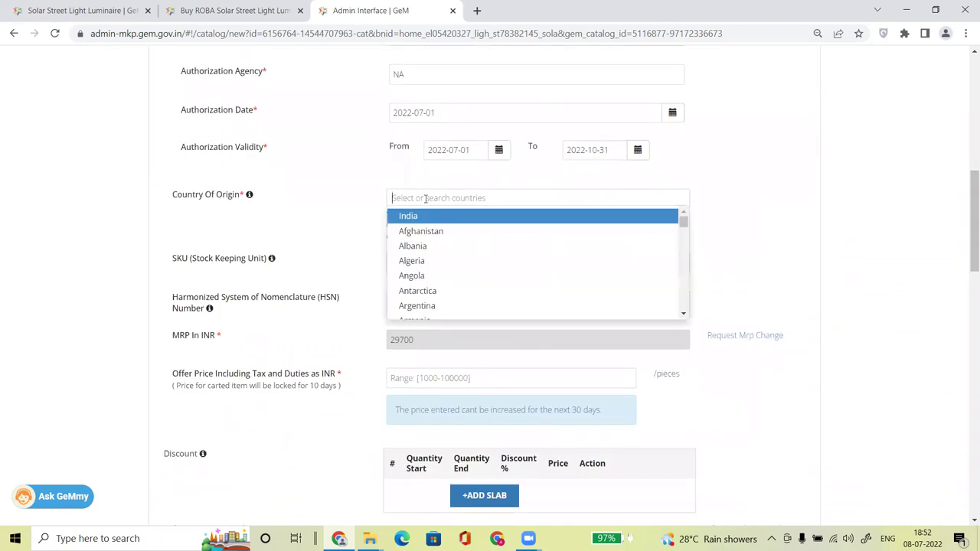
pyautogui.press('Return')
pyautogui.click(352, 220)
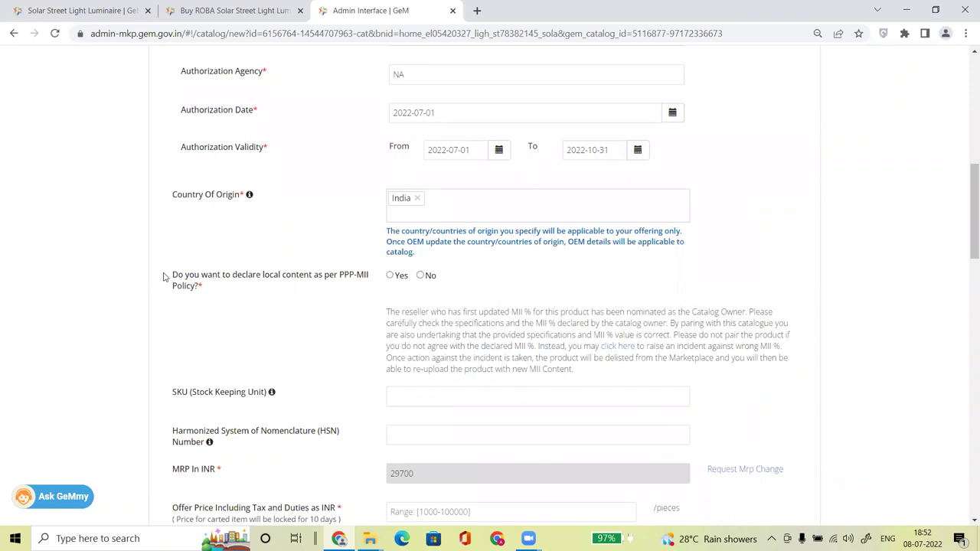
# Step: Declare local content under the PPP-MII Policy, which shows 81%
pyautogui.moveTo(164, 277); pyautogui.dragTo(324, 297)
pyautogui.click(389, 275)
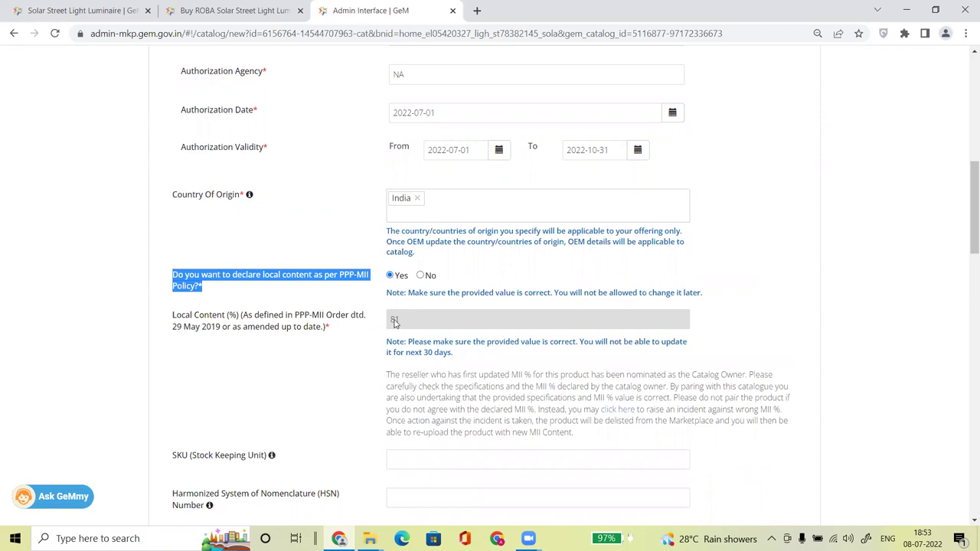
pyautogui.scroll(-3, 476, 222)
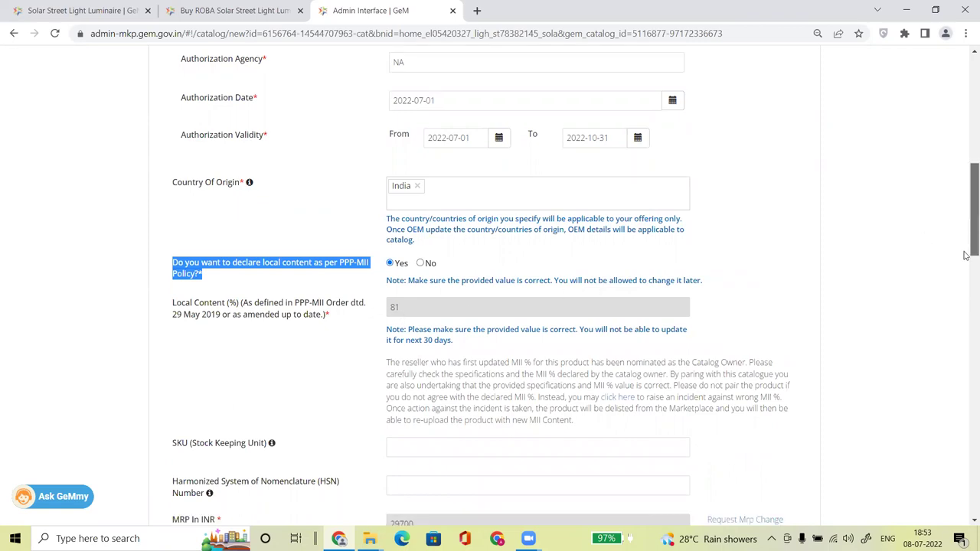
# Step: Leave the SKU and HSN Number fields blank
pyautogui.moveTo(160, 233); pyautogui.dragTo(256, 234)
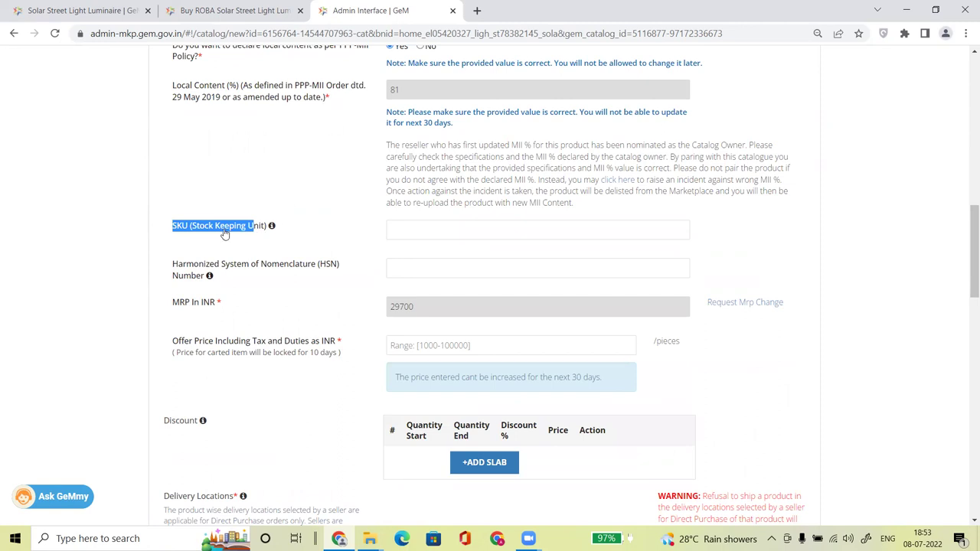
pyautogui.moveTo(271, 227)
pyautogui.click(128, 248)
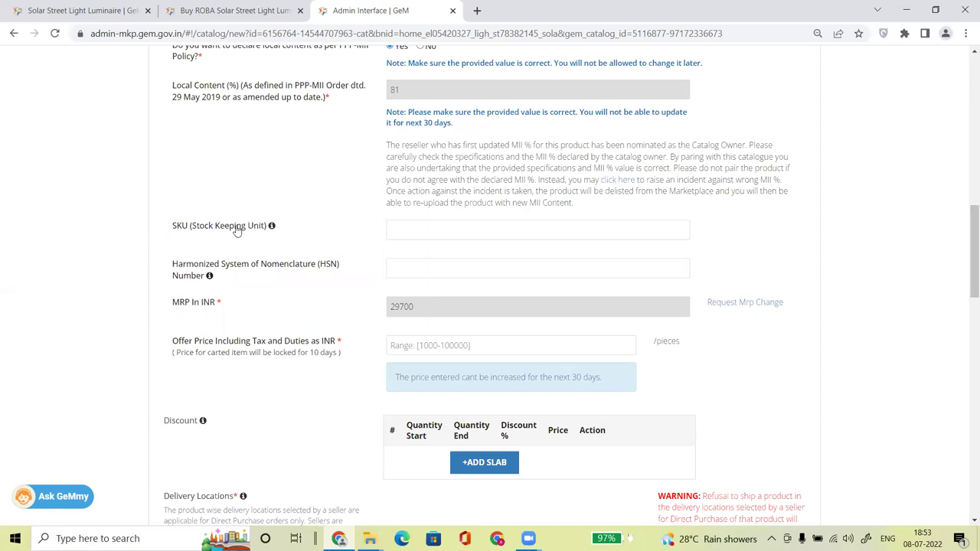
pyautogui.moveTo(273, 227)
pyautogui.click(466, 224)
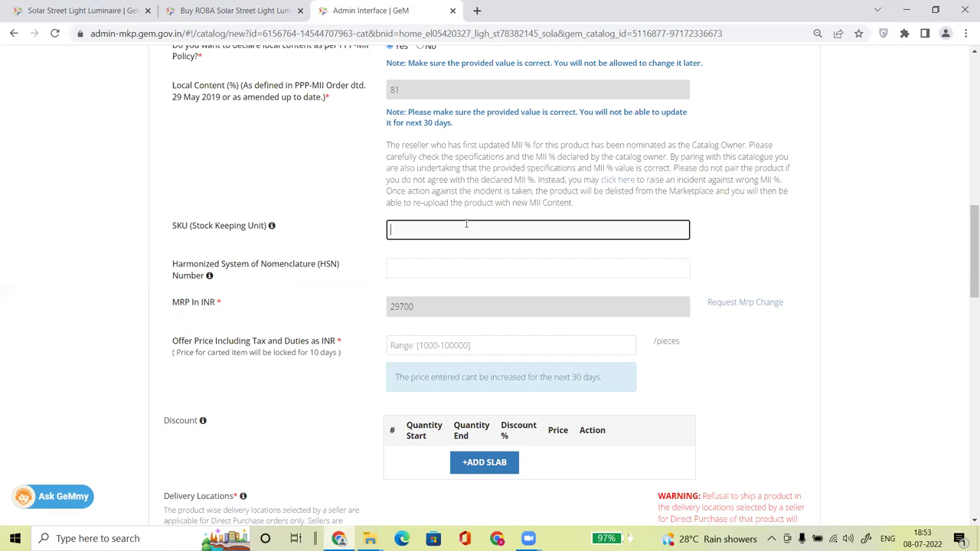
pyautogui.moveTo(168, 269); pyautogui.dragTo(250, 278)
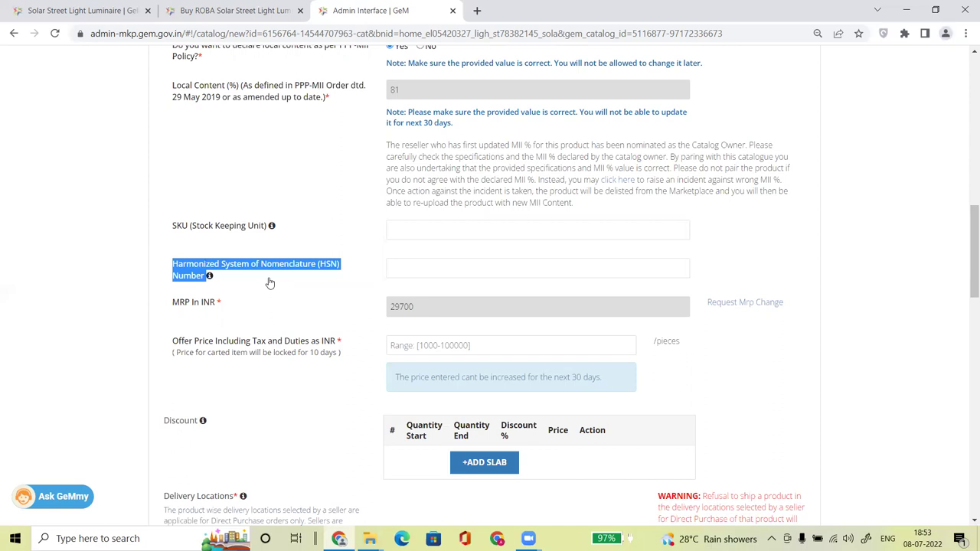
pyautogui.click(301, 304)
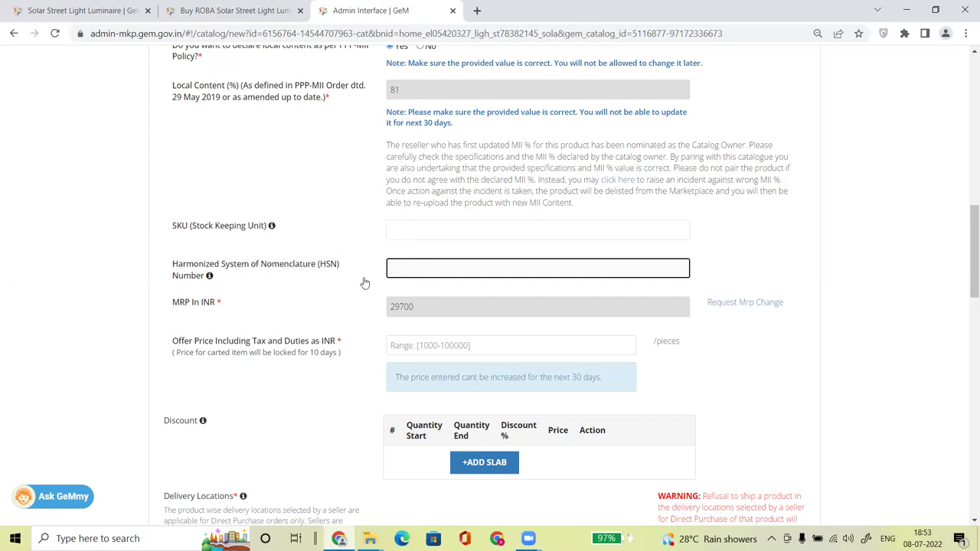
pyautogui.click(413, 316)
# Step: Enter an offer price of 20999 against the 29700 MRP, a 29.30% discount
pyautogui.moveTo(412, 316); pyautogui.dragTo(368, 310)
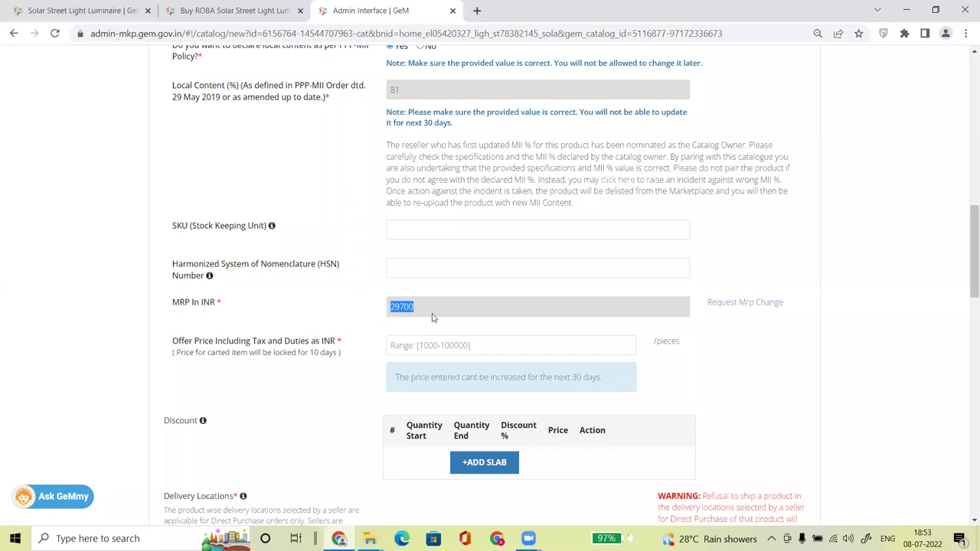
pyautogui.click(420, 346)
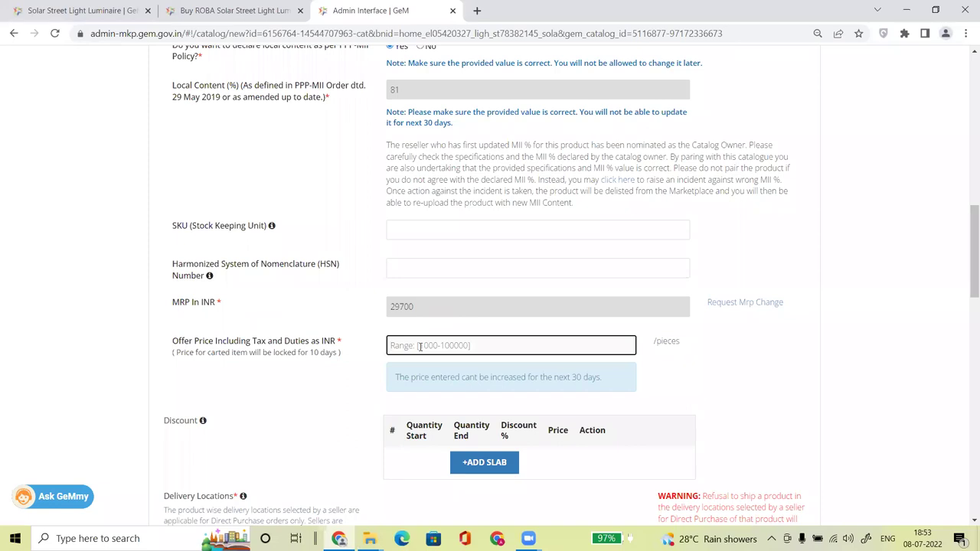
pyautogui.write('20')
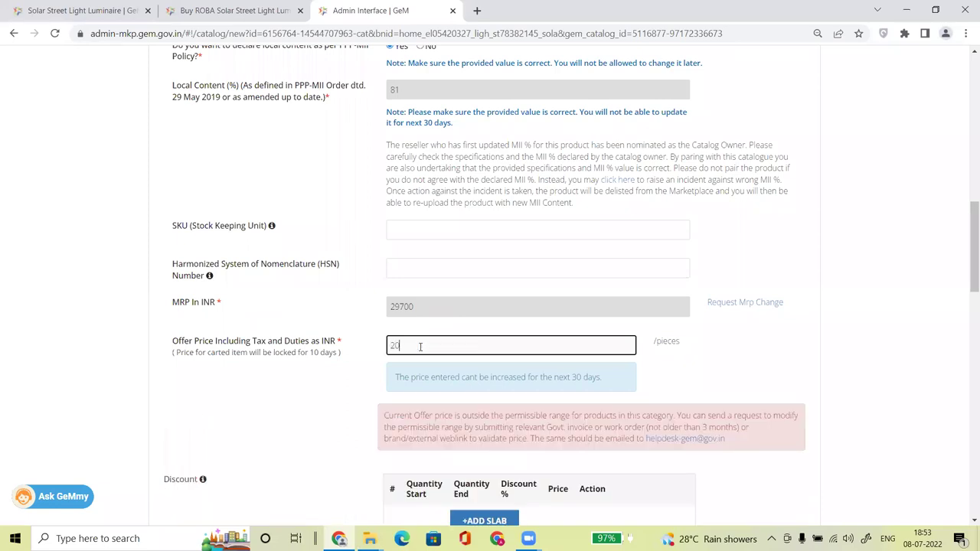
pyautogui.write('999')
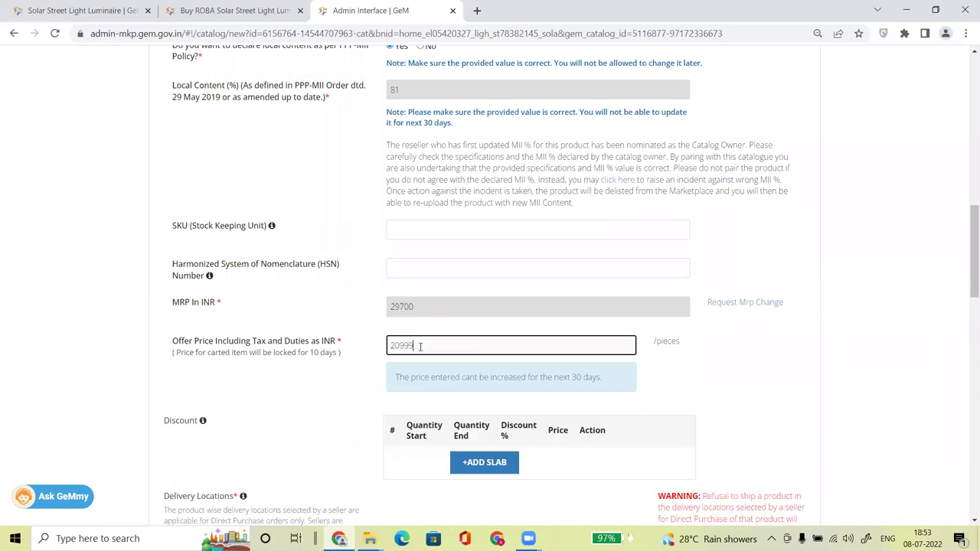
pyautogui.click(773, 394)
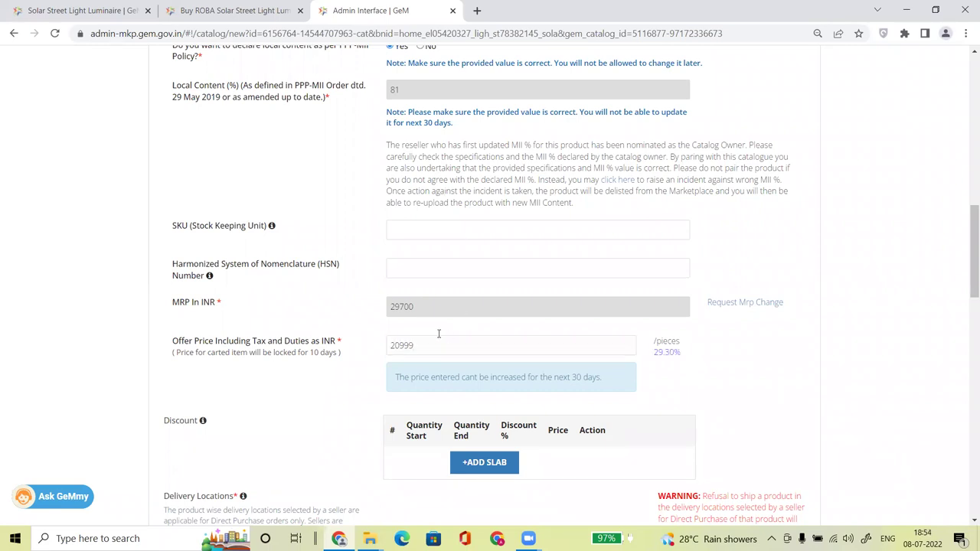
# Step: Add a quantity discount slab row and review the price-increase restriction notice
pyautogui.scroll(-3, 440, 329)
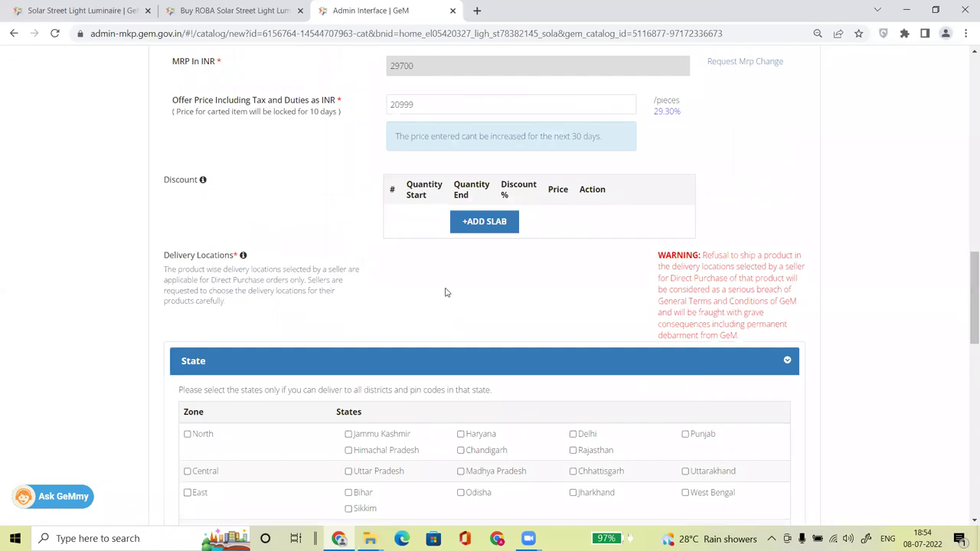
pyautogui.click(474, 228)
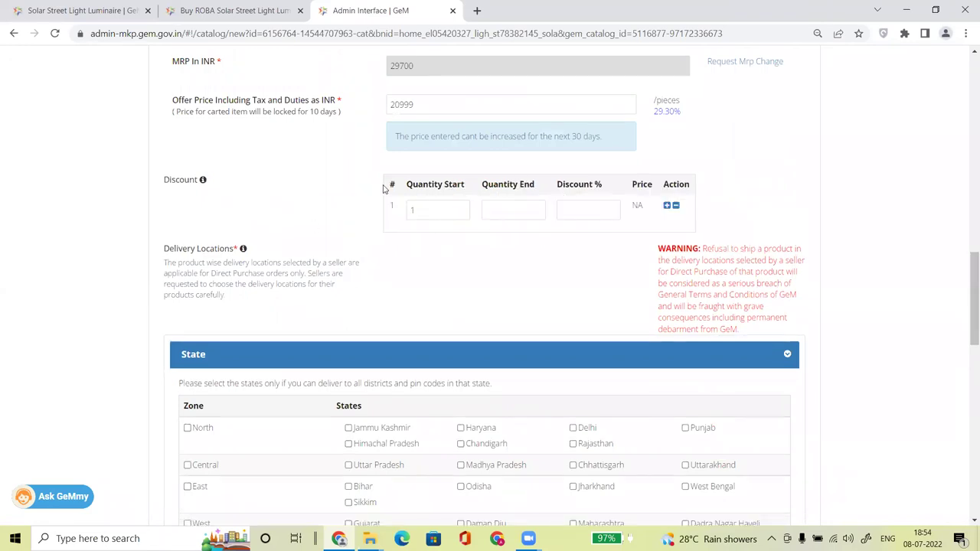
pyautogui.moveTo(403, 105); pyautogui.dragTo(388, 108)
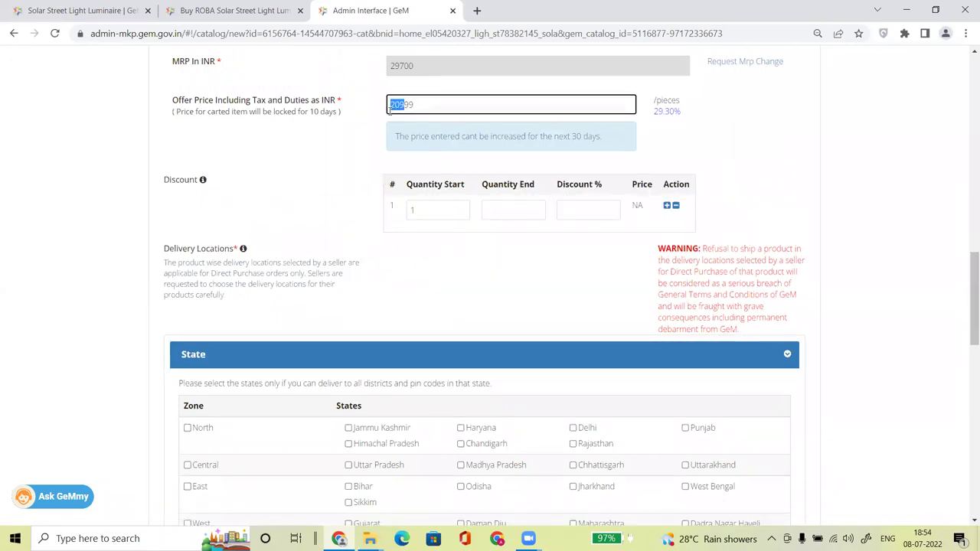
pyautogui.click(346, 191)
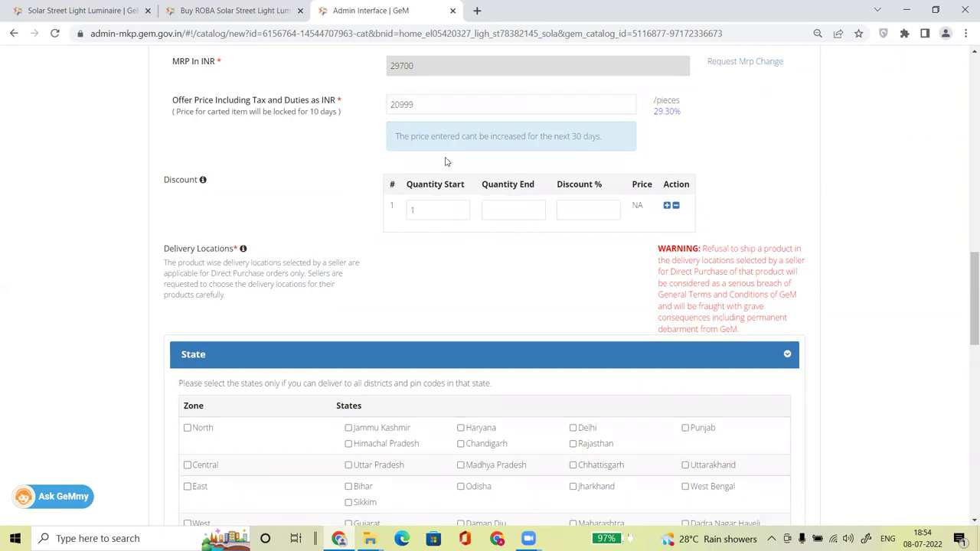
pyautogui.moveTo(396, 137); pyautogui.dragTo(437, 101)
pyautogui.click(430, 106)
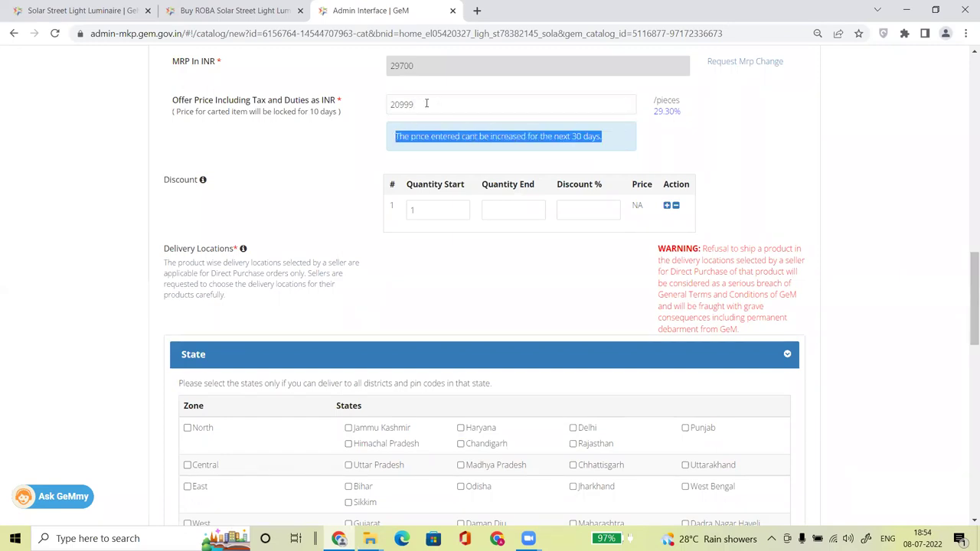
pyautogui.click(368, 174)
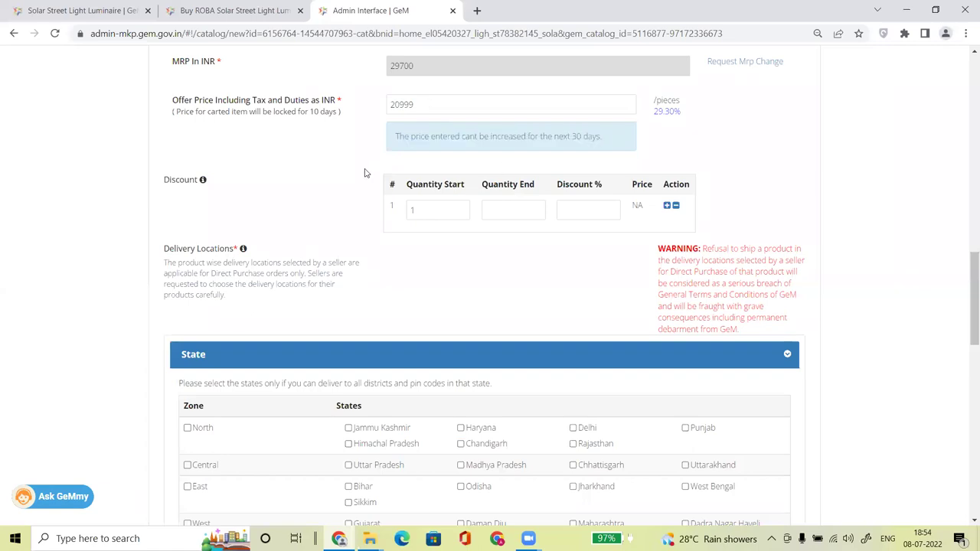
pyautogui.click(423, 210)
pyautogui.doubleClick(414, 107)
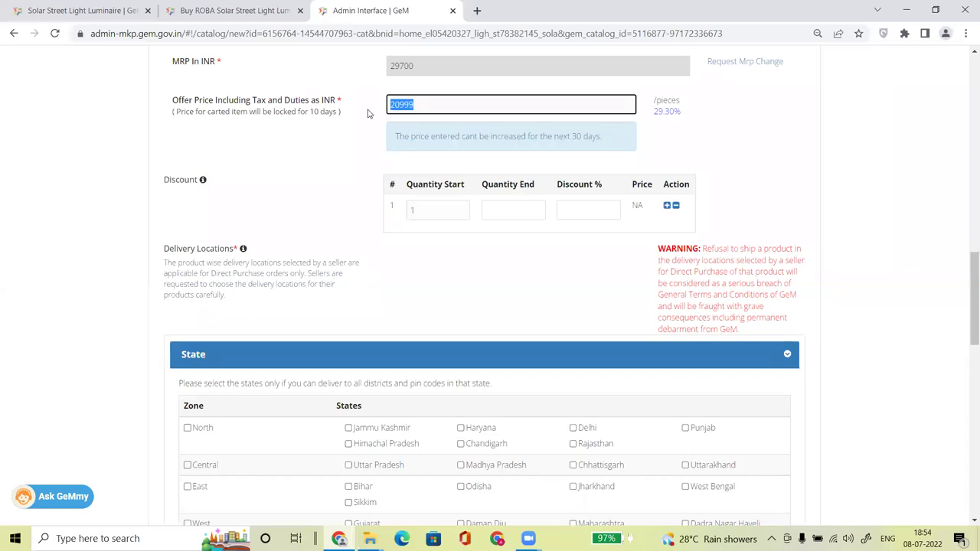
pyautogui.click(424, 107)
# Step: Fill the first slab as 10–100 pieces at a 10% discount
pyautogui.click(443, 218)
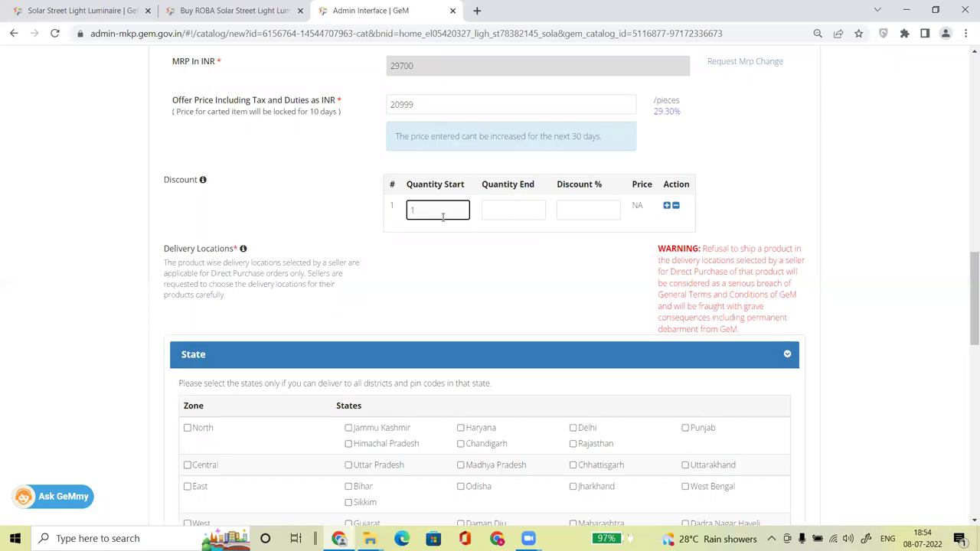
pyautogui.write('10')
pyautogui.press('Tab')
pyautogui.write('1000')
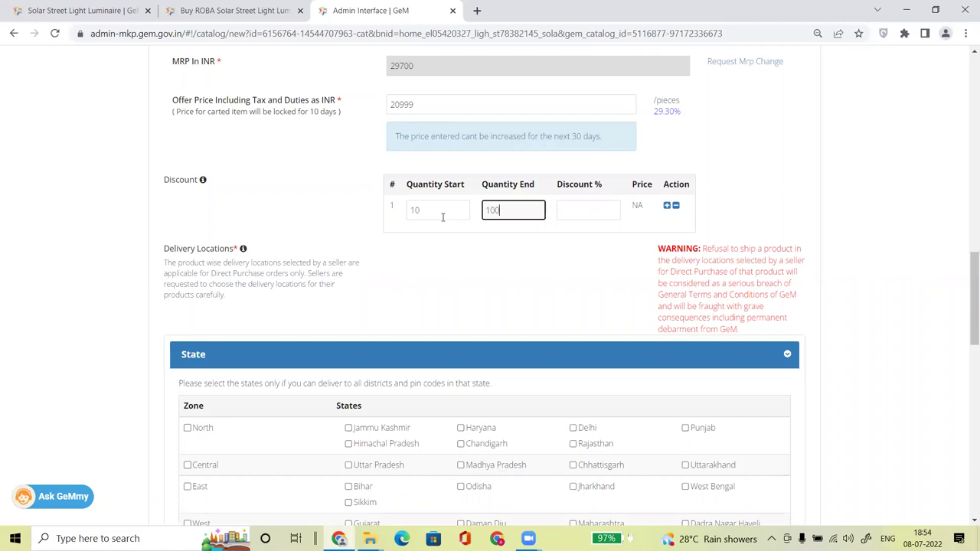
pyautogui.click(585, 208)
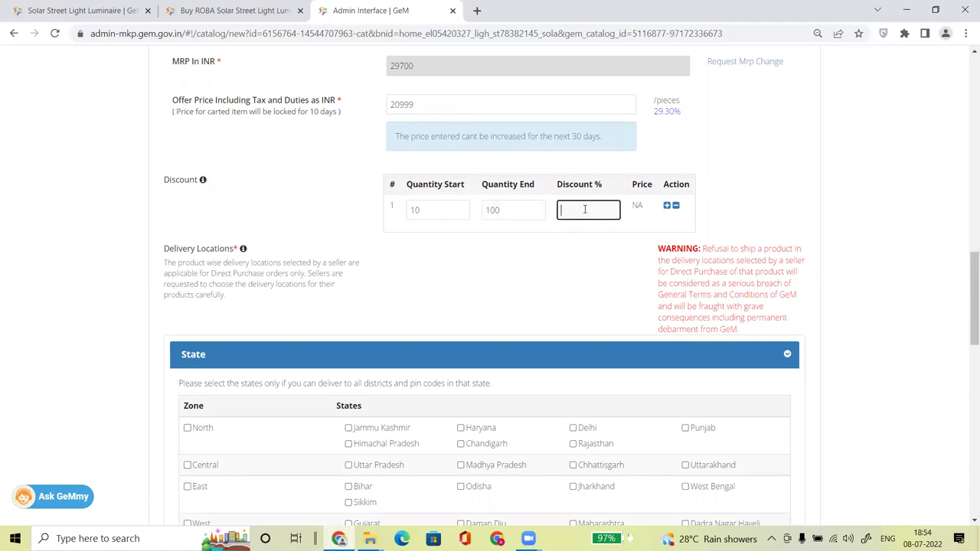
pyautogui.write('10')
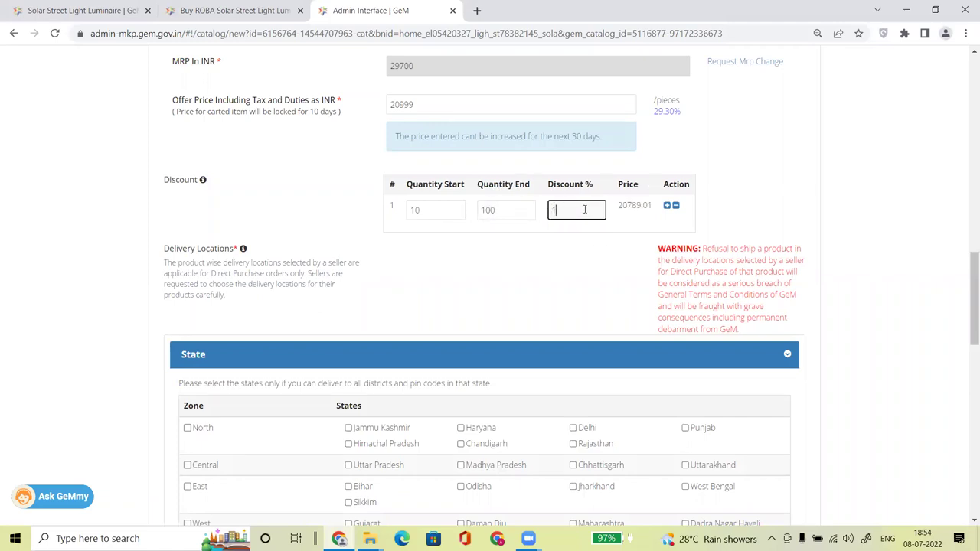
pyautogui.click(730, 204)
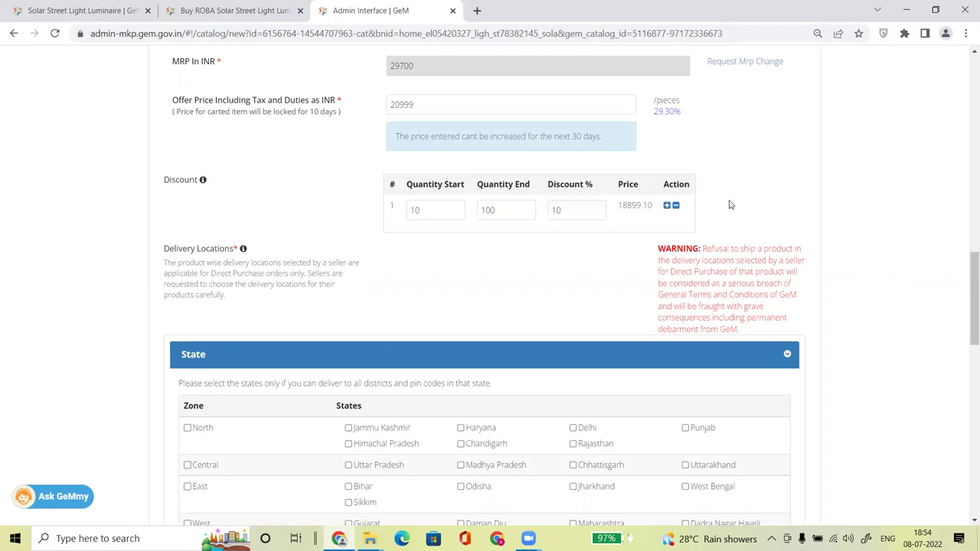
# Step: Compare the first slab's discounted price 18899.10 with the 20999 offer price
pyautogui.doubleClick(416, 103)
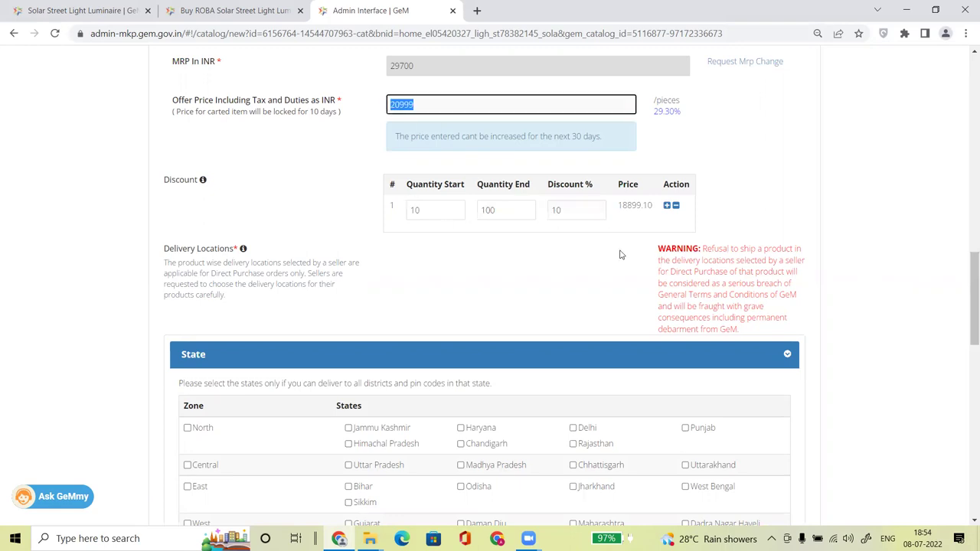
pyautogui.moveTo(618, 206); pyautogui.dragTo(651, 205)
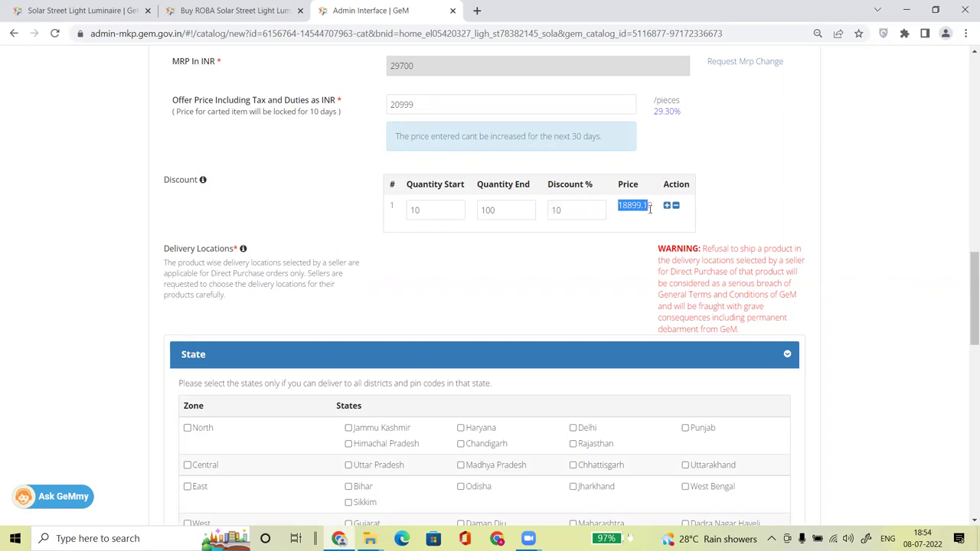
pyautogui.click(633, 219)
pyautogui.click(431, 208)
pyautogui.moveTo(421, 110); pyautogui.dragTo(379, 113)
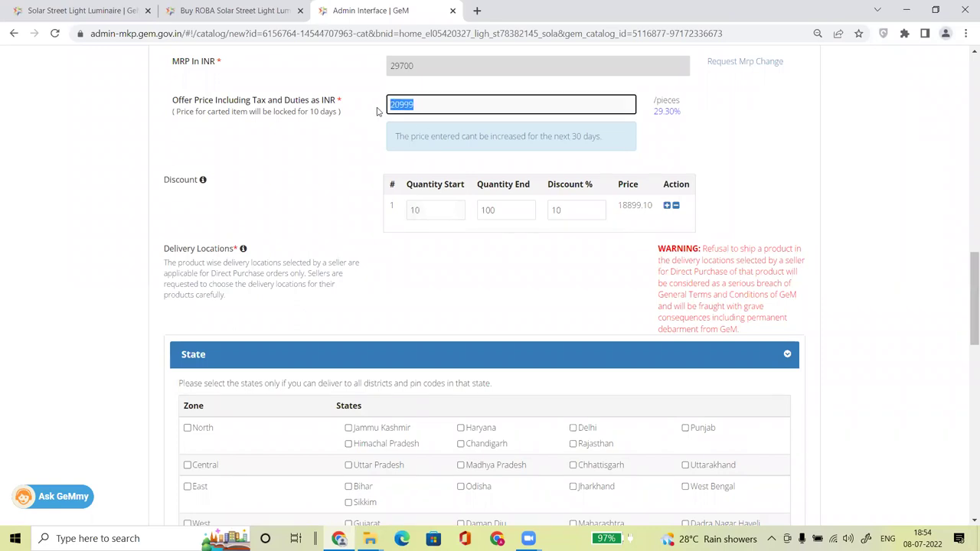
pyautogui.click(429, 214)
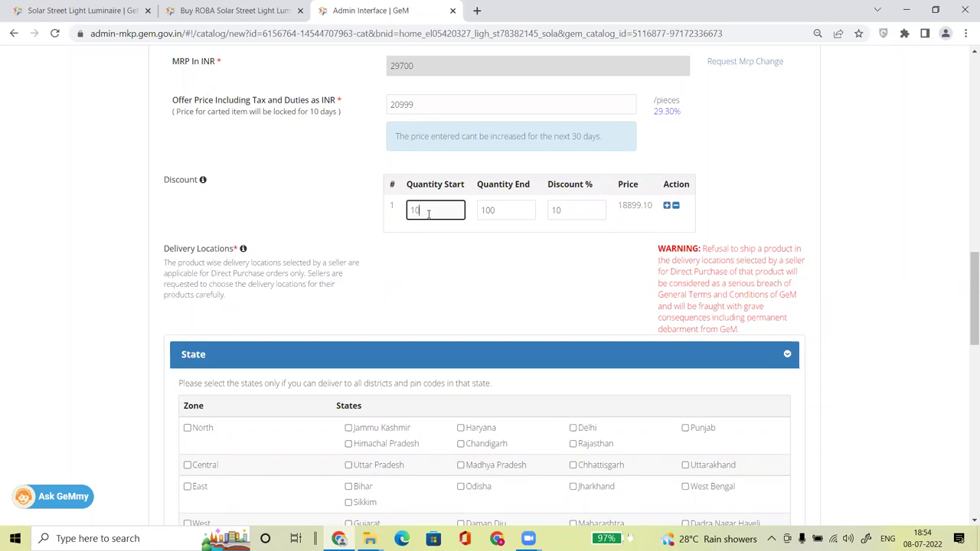
pyautogui.moveTo(618, 205); pyautogui.dragTo(652, 209)
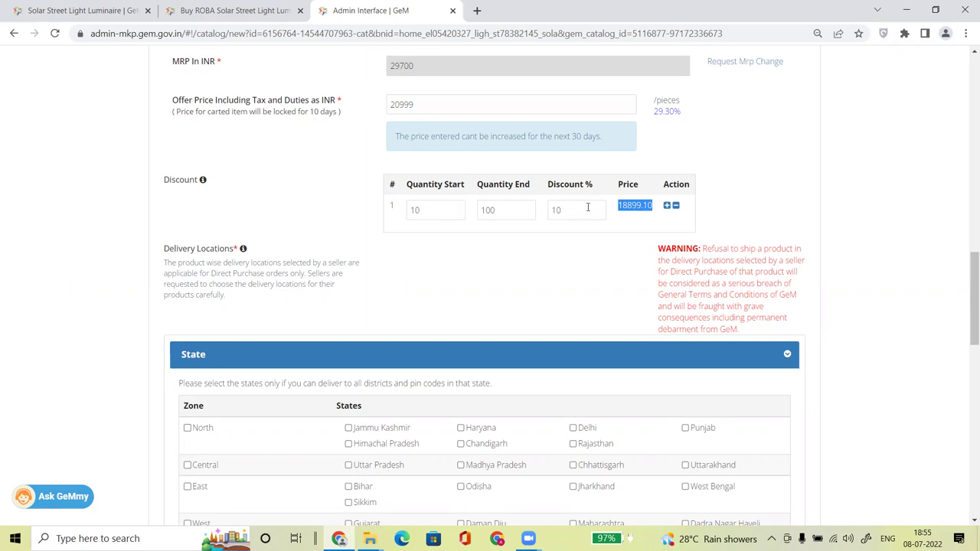
# Step: Add a second slab up to 200 pieces at 15% discount, priced 17849.15
pyautogui.click(666, 205)
pyautogui.click(491, 245)
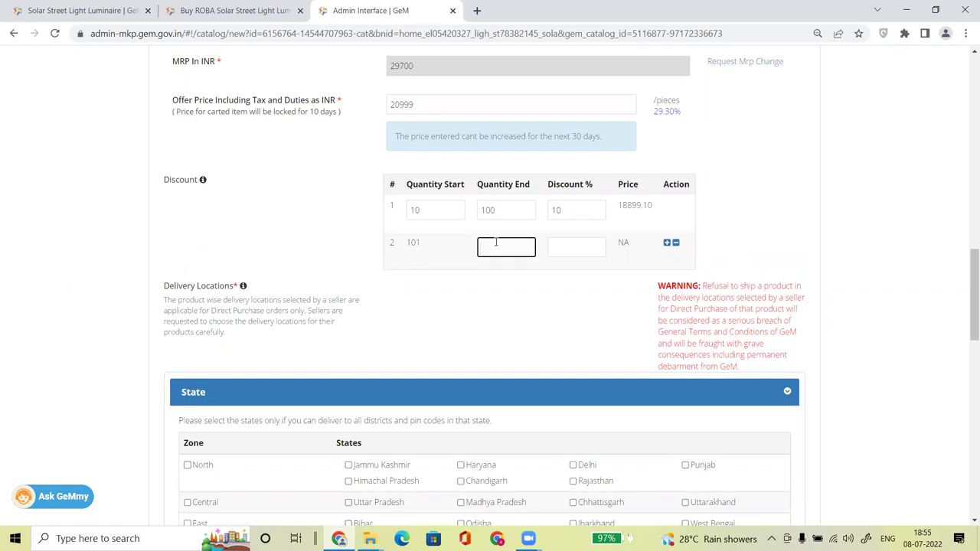
pyautogui.write('200')
pyautogui.press('Tab')
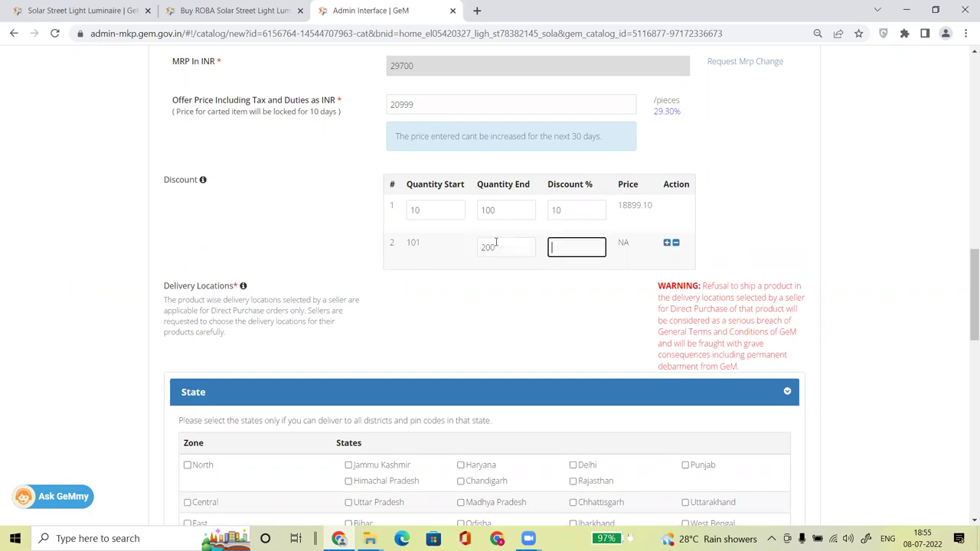
pyautogui.write('15')
pyautogui.click(593, 274)
pyautogui.moveTo(422, 245); pyautogui.dragTo(412, 244)
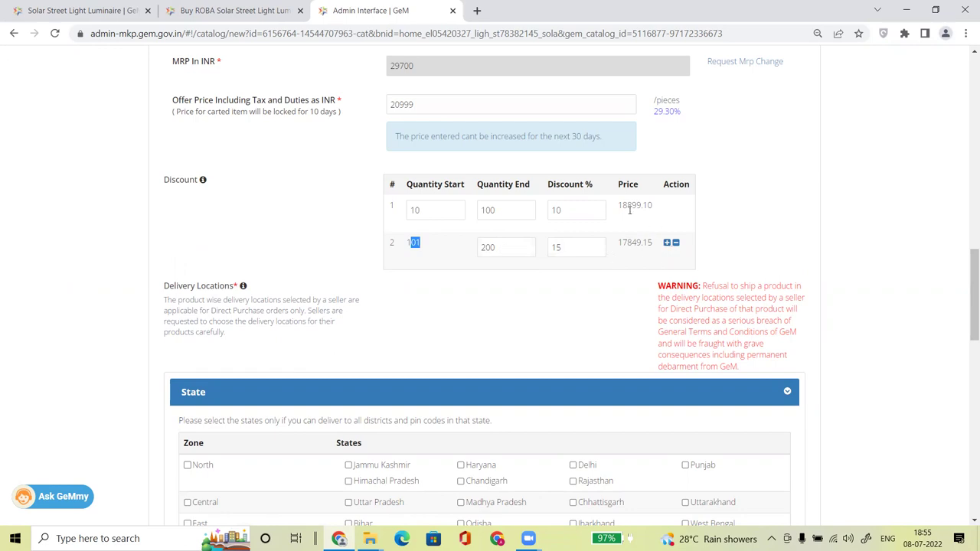
pyautogui.hotkey('shift', 'Tab')
pyautogui.moveTo(619, 244); pyautogui.dragTo(649, 246)
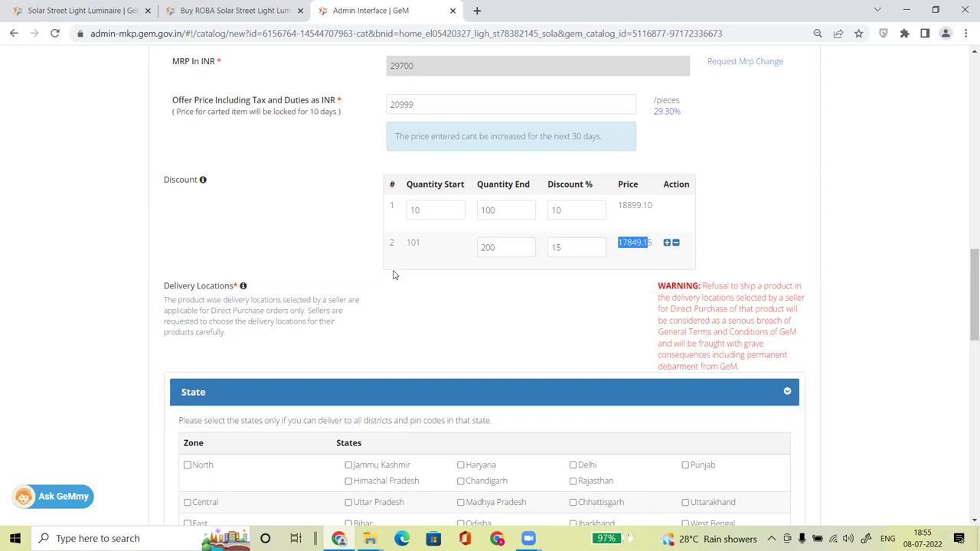
# Step: Add a third slab, then delete all three slabs, leaving the table empty
pyautogui.click(667, 242)
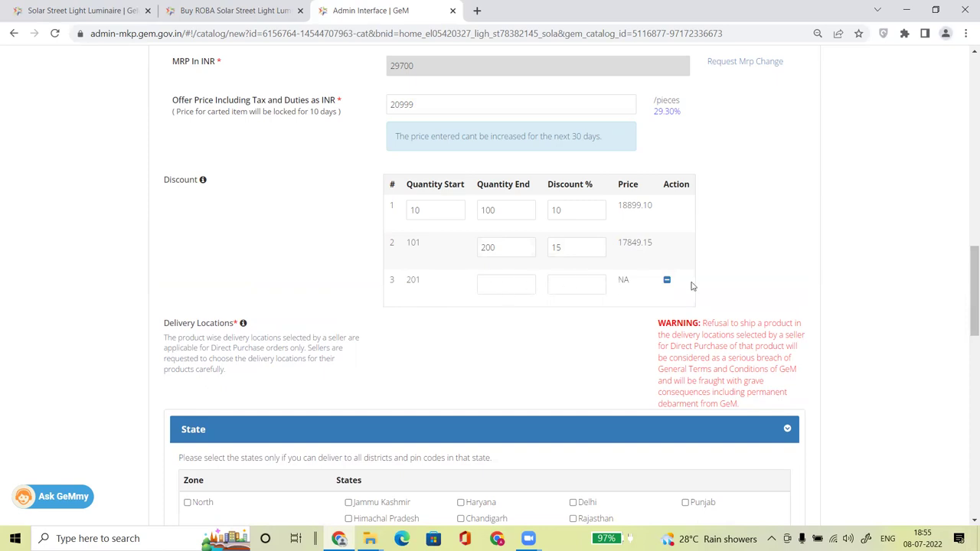
pyautogui.click(667, 281)
pyautogui.click(677, 243)
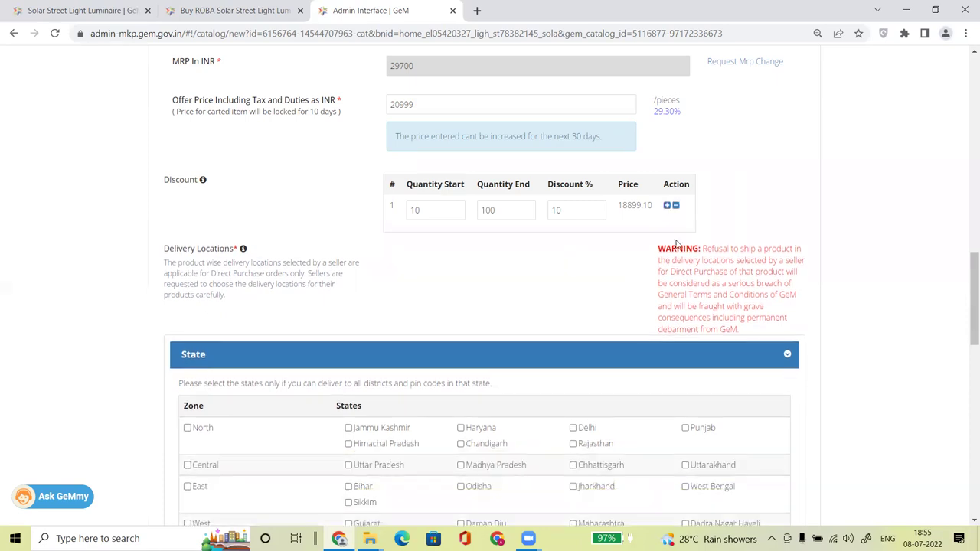
pyautogui.click(676, 205)
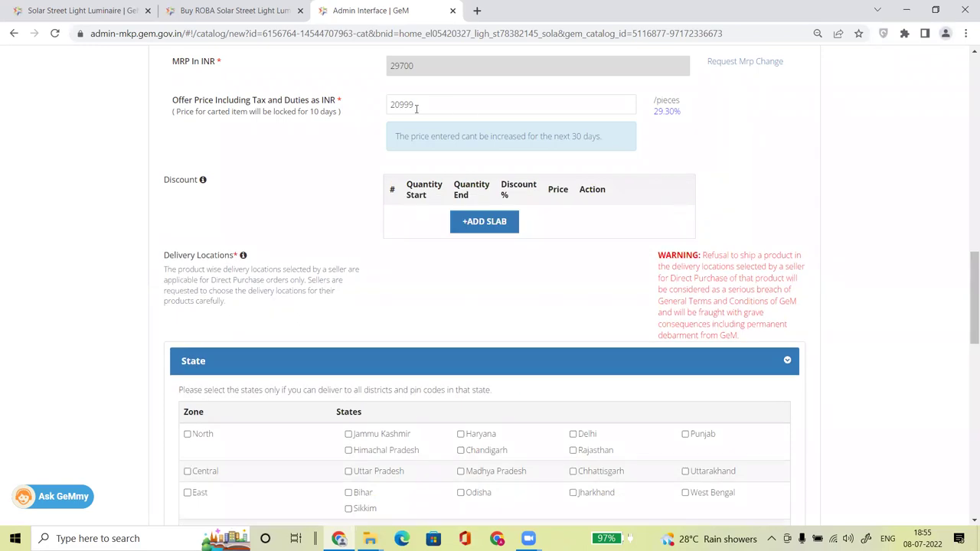
pyautogui.moveTo(416, 107); pyautogui.dragTo(389, 117)
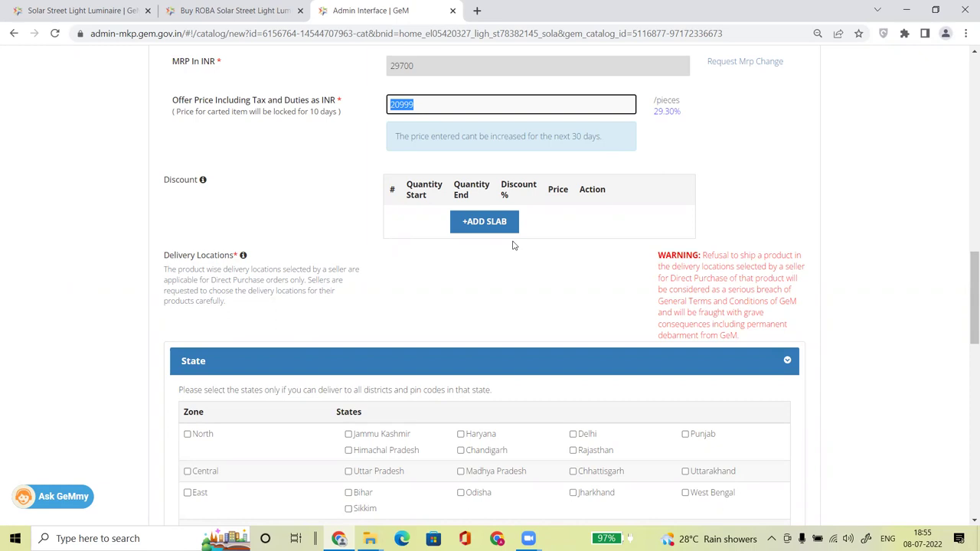
# Step: Tick Maharashtra, Goa and Uttarakhand as delivery states
pyautogui.moveTo(964, 273); pyautogui.dragTo(966, 338)
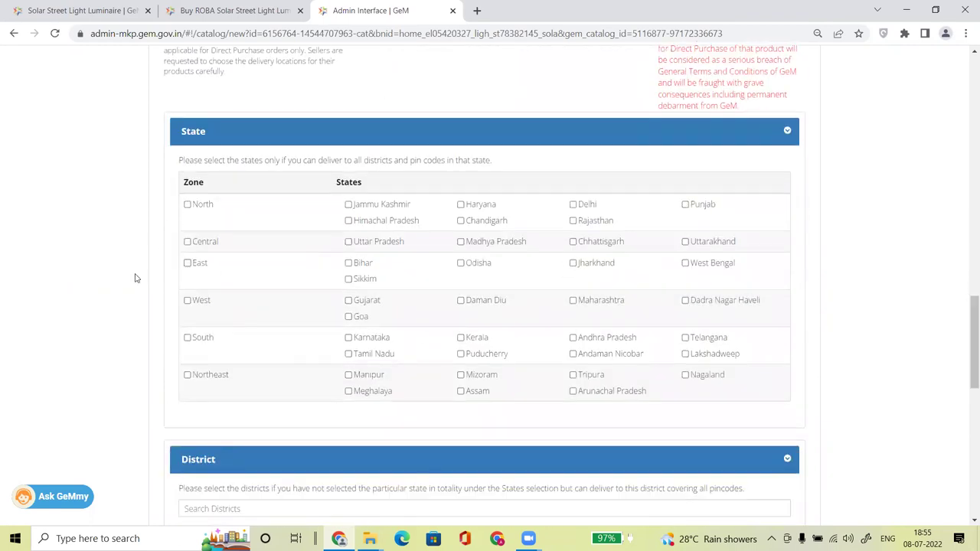
pyautogui.click(573, 301)
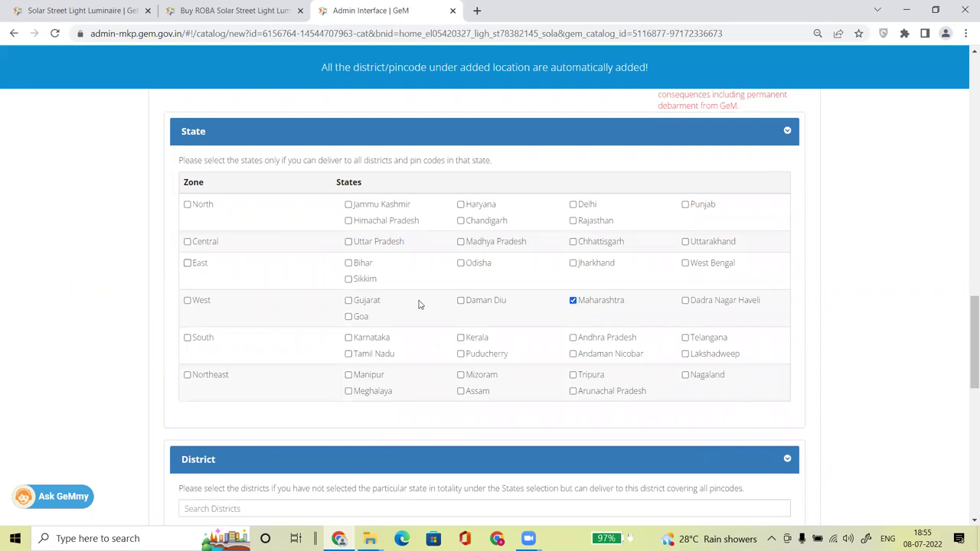
pyautogui.click(348, 317)
pyautogui.click(685, 242)
# Step: Select and then clear the North and Central zones, leaving Maharashtra and Goa ticked
pyautogui.click(188, 204)
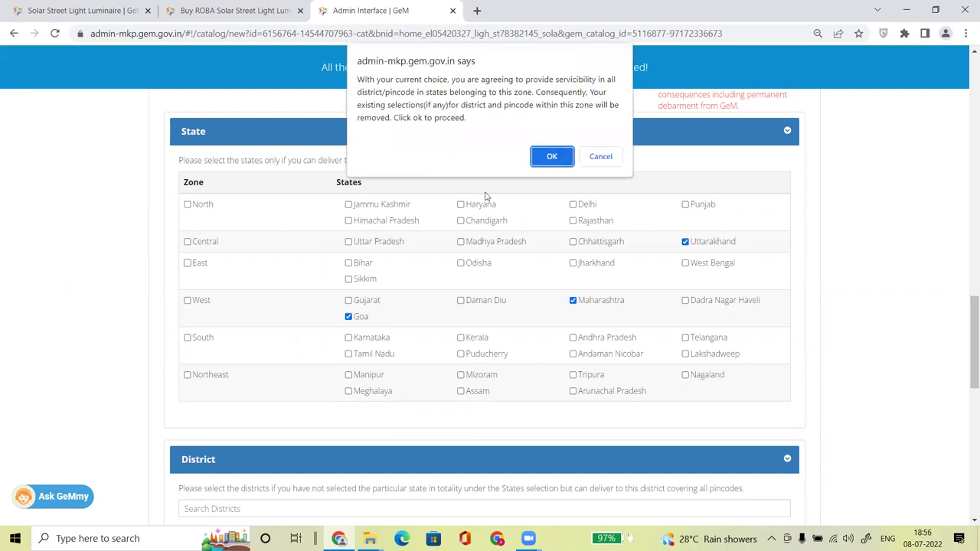
pyautogui.click(553, 160)
pyautogui.click(187, 242)
pyautogui.click(552, 158)
pyautogui.click(187, 242)
pyautogui.click(188, 204)
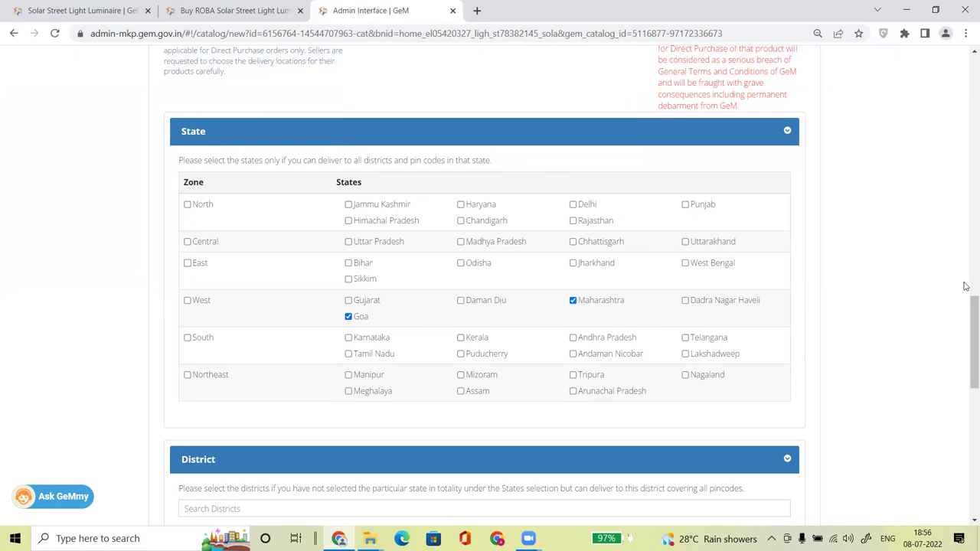
pyautogui.moveTo(967, 315); pyautogui.dragTo(966, 343)
pyautogui.click(254, 369)
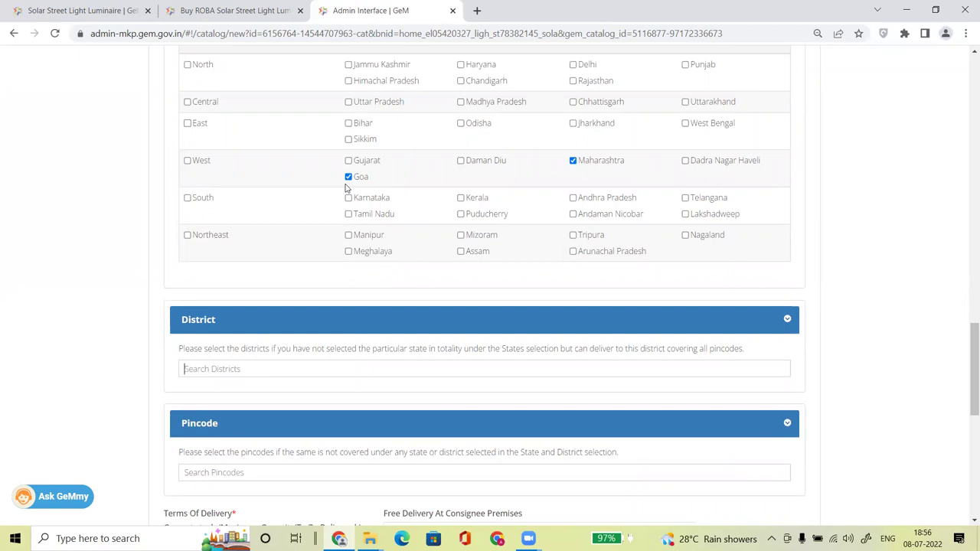
# Step: Try and remove central delhi as a district, and untick delivery to all of Maharashtra
pyautogui.write('DELHI')
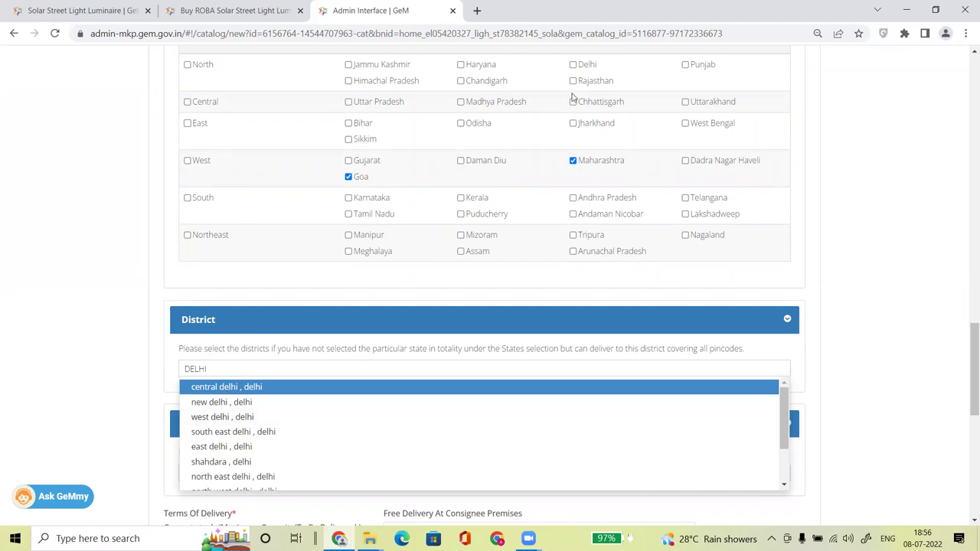
pyautogui.click(212, 388)
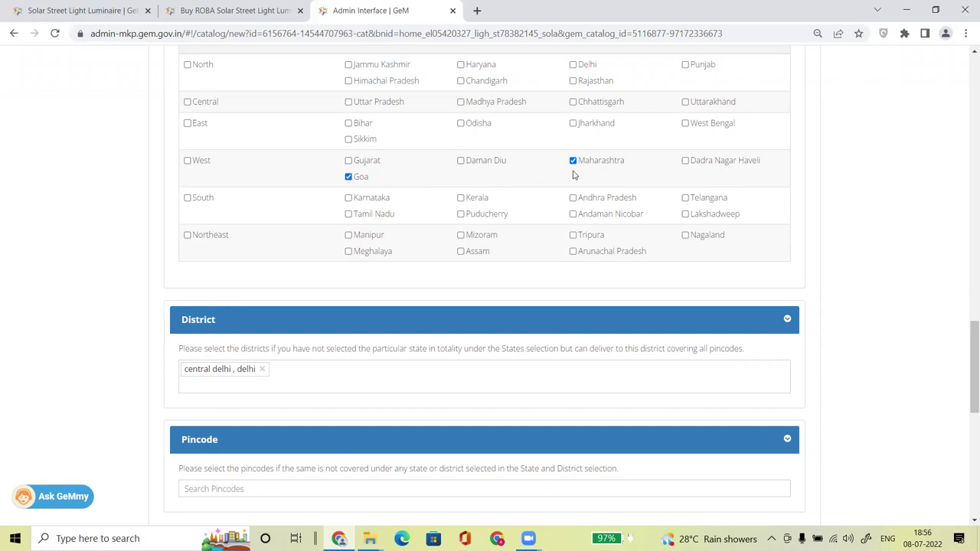
pyautogui.click(262, 369)
pyautogui.write('PUNE')
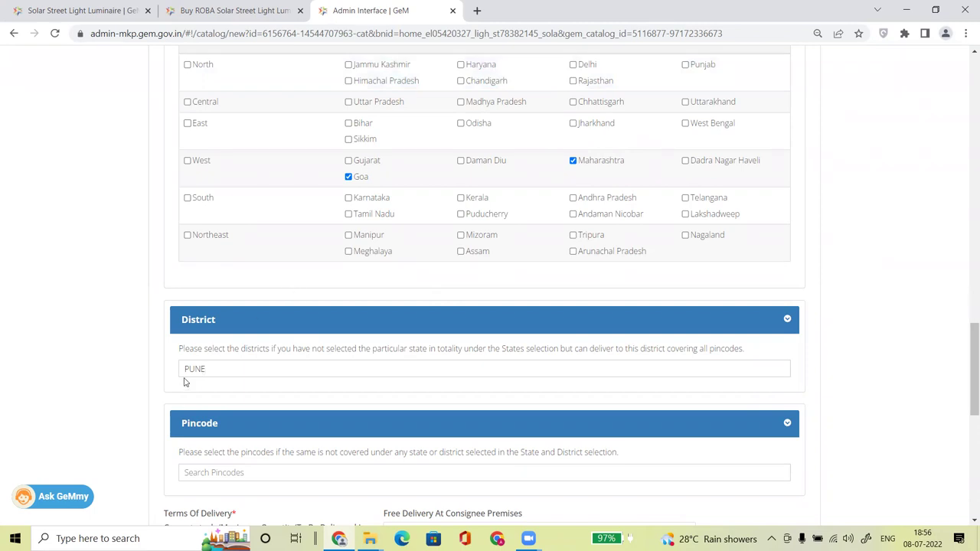
pyautogui.press('BackSpace')
pyautogui.press('BackSpace')
pyautogui.press('BackSpace')
pyautogui.press('BackSpace')
pyautogui.click(573, 161)
# Step: Add Pune, Satara and Mumbai, Maharashtra as delivery districts
pyautogui.click(212, 369)
pyautogui.write('Pune')
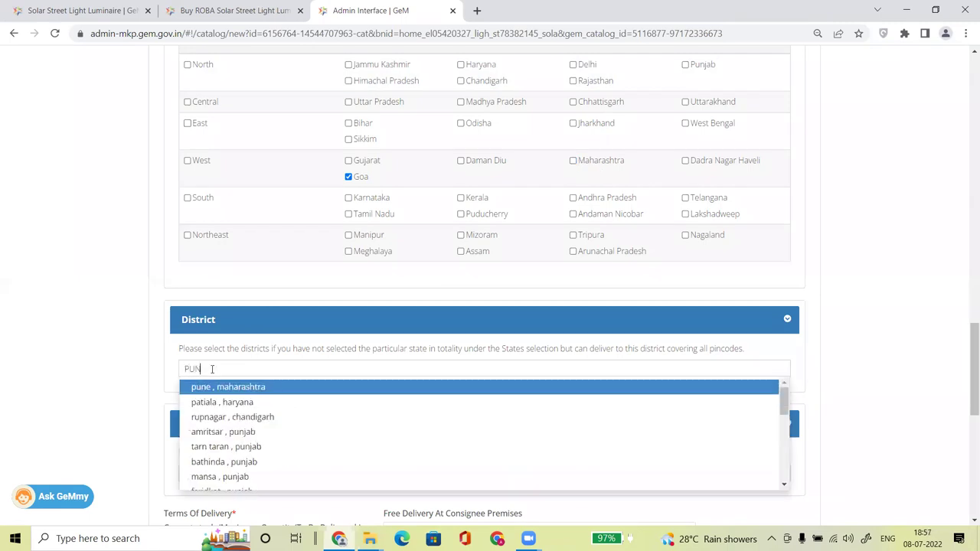
pyautogui.click(212, 389)
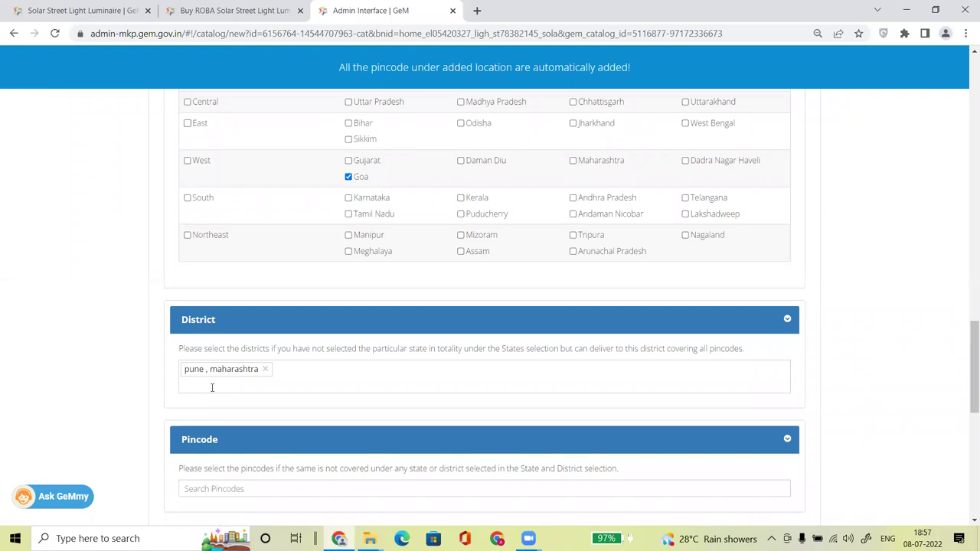
pyautogui.write('SATA')
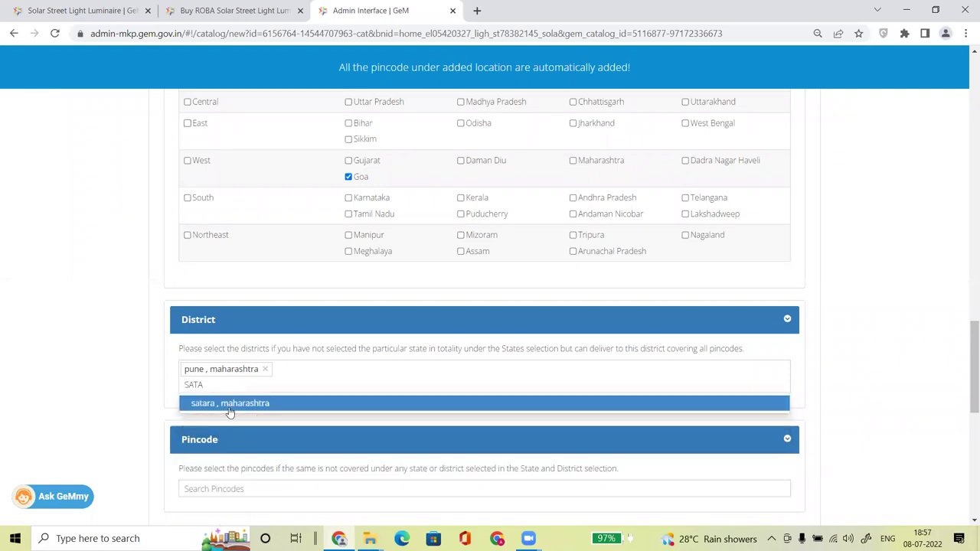
pyautogui.click(229, 410)
pyautogui.write('MUMB')
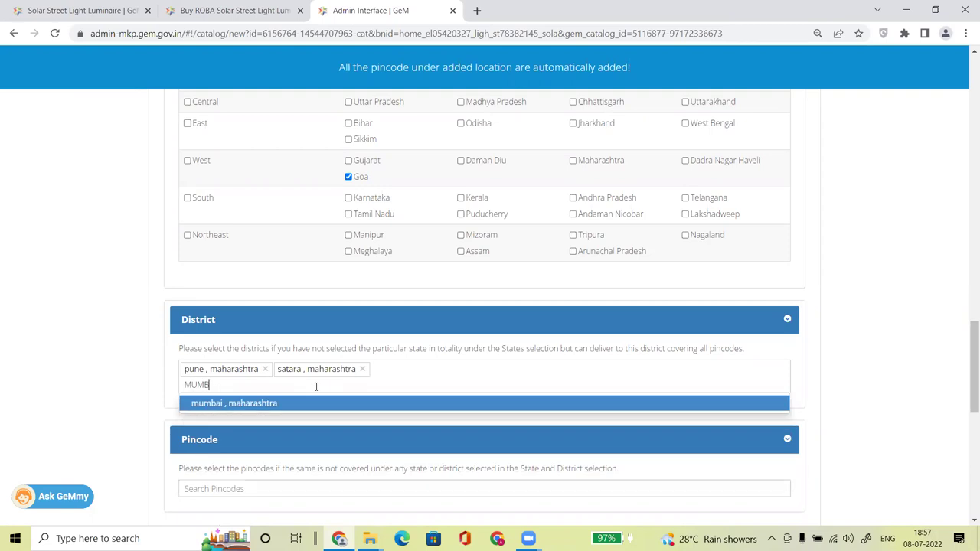
pyautogui.click(242, 409)
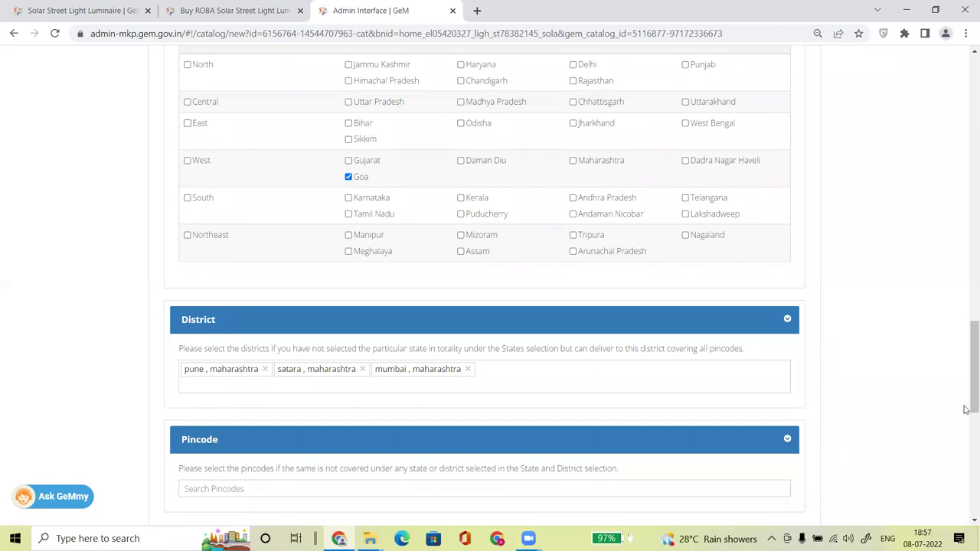
pyautogui.scroll(-3, 966, 442)
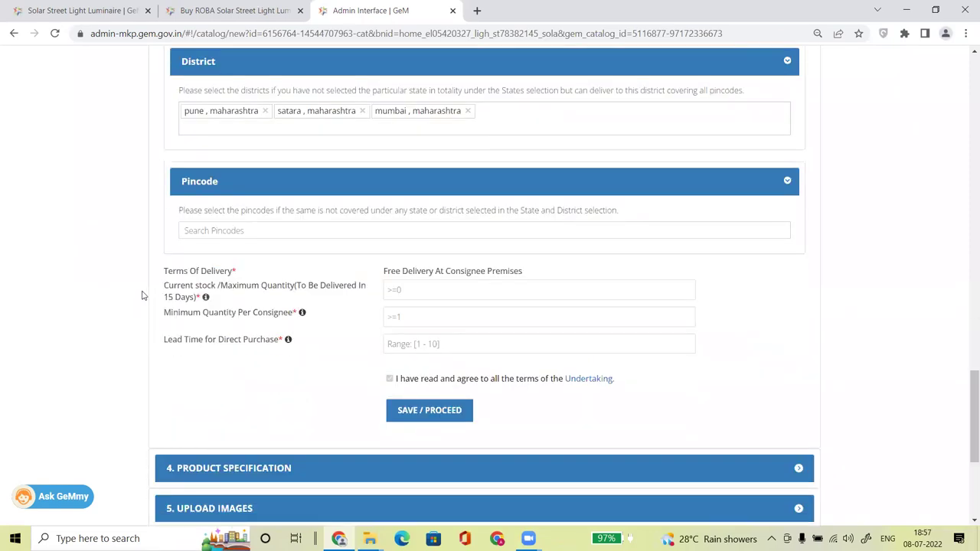
# Step: Enter current stock 100, minimum 1 per consignee and lead time 10, then SAVE / PROCEED
pyautogui.moveTo(164, 294); pyautogui.dragTo(299, 304)
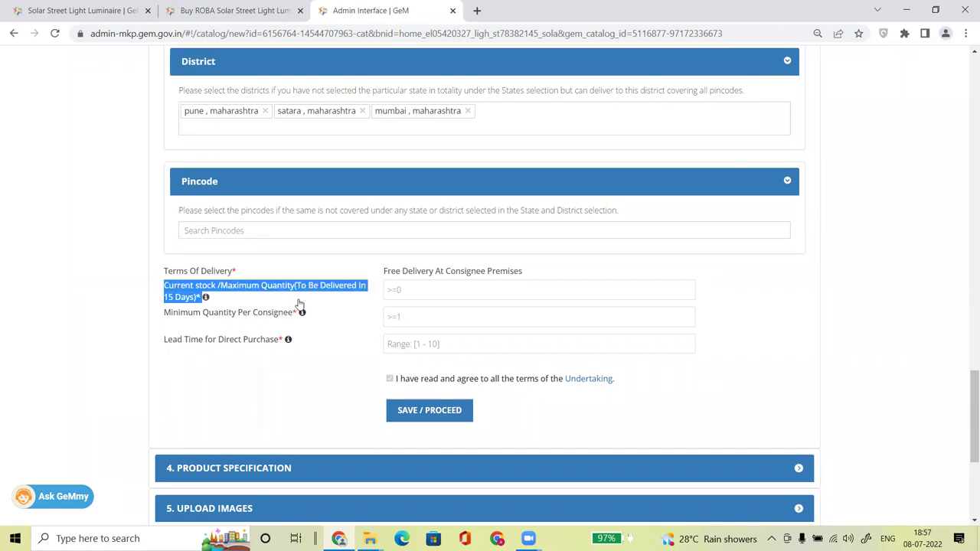
pyautogui.click(444, 289)
pyautogui.write('1')
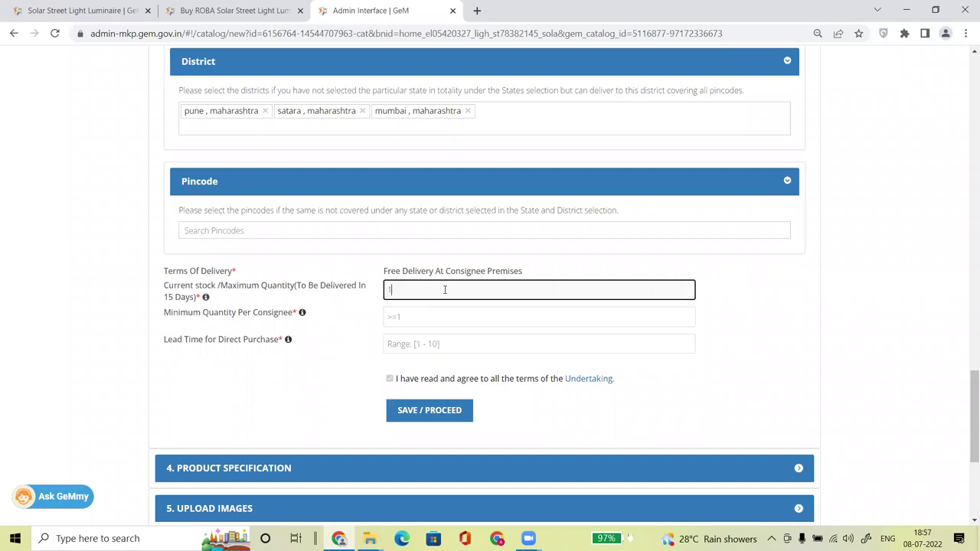
pyautogui.write('00')
pyautogui.click(404, 325)
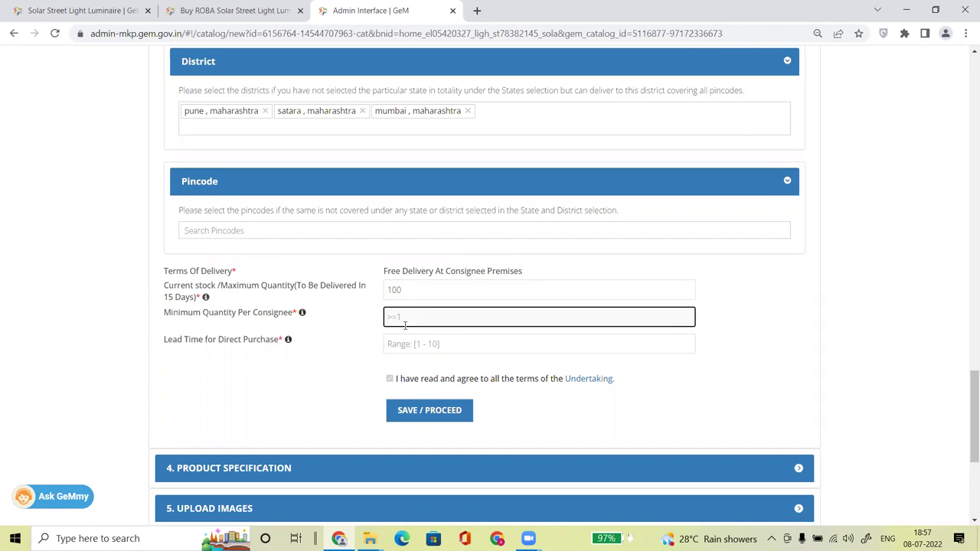
pyautogui.write('1')
pyautogui.click(162, 346)
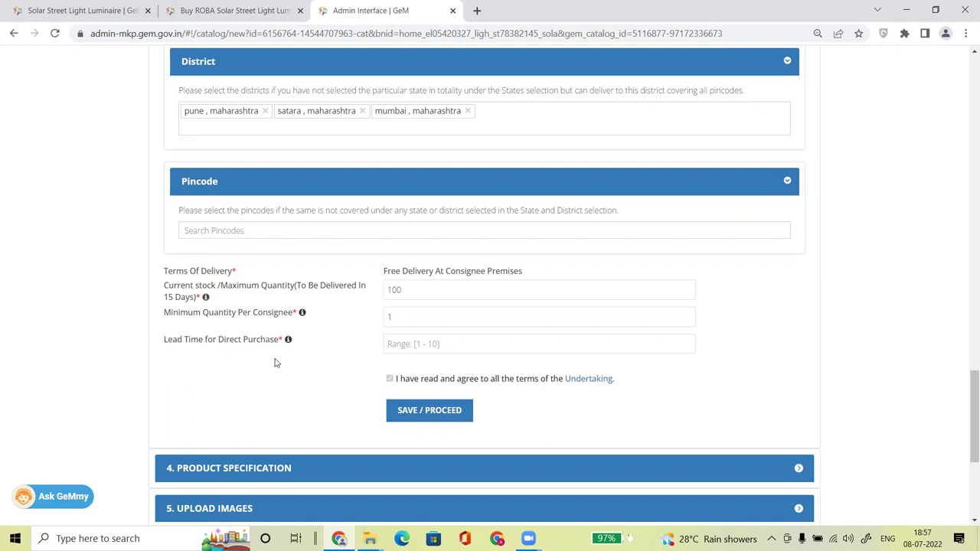
pyautogui.click(438, 344)
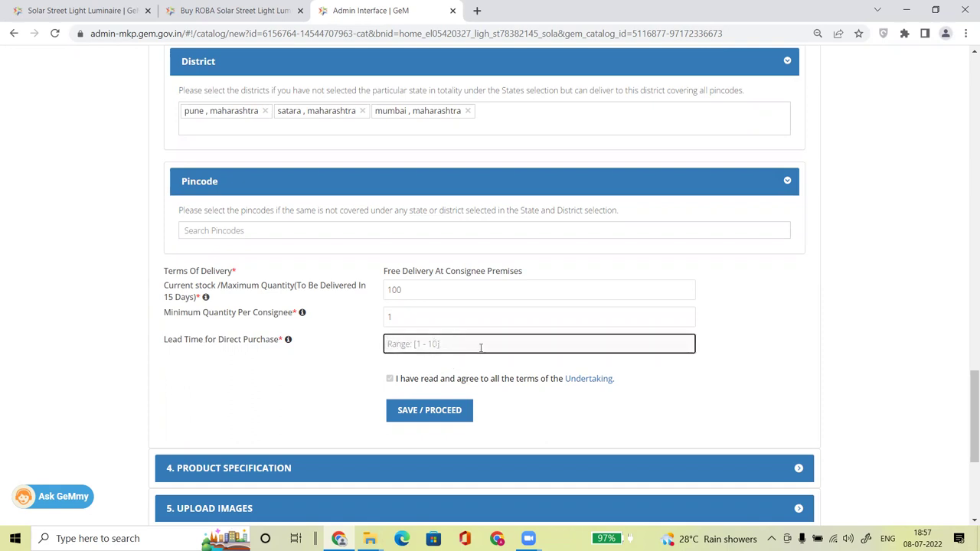
pyautogui.write('10')
pyautogui.press('BackSpace')
pyautogui.press('BackSpace')
pyautogui.write('10')
pyautogui.click(320, 408)
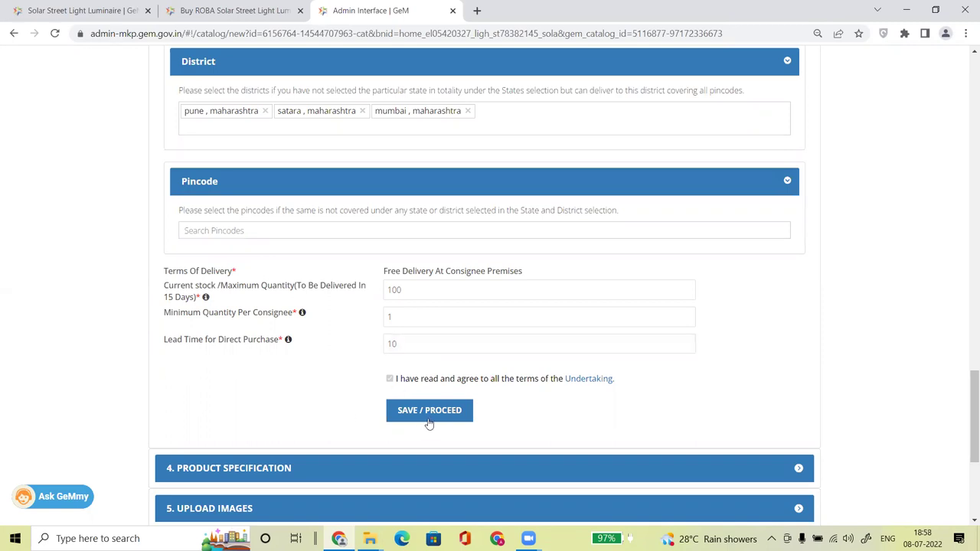
pyautogui.click(429, 413)
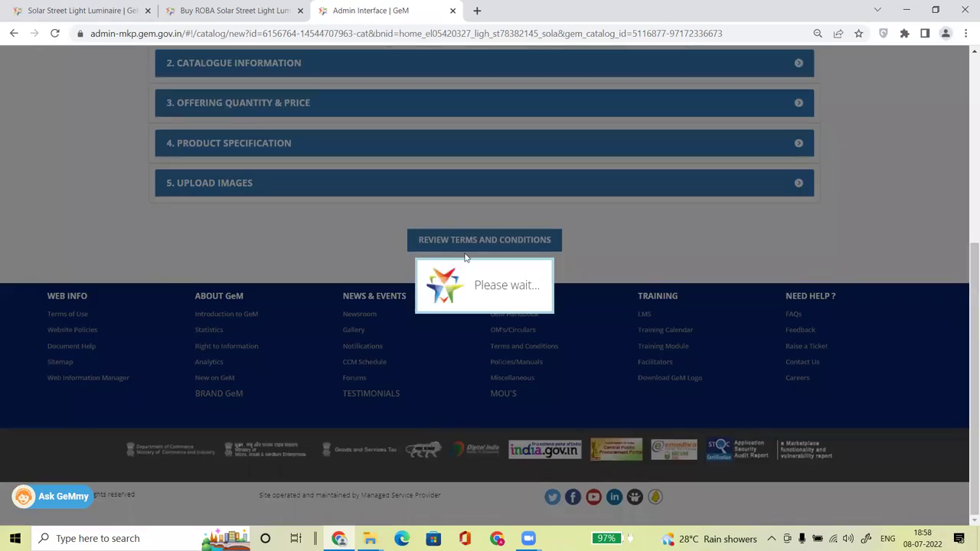
# Step: Expand '3. Offering Quantity & Price' and review the authorization details and 10-day lead time
pyautogui.scroll(2, 230, 326)
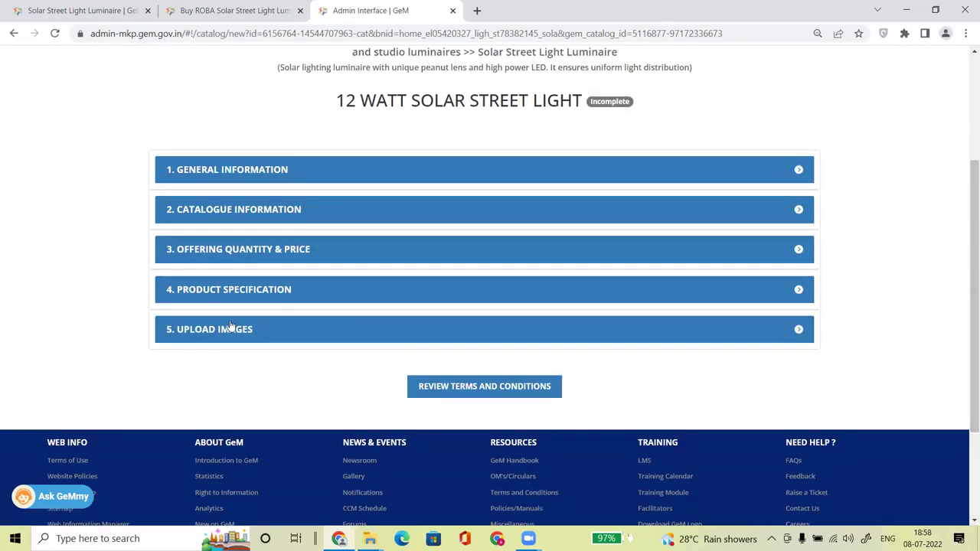
pyautogui.click(389, 253)
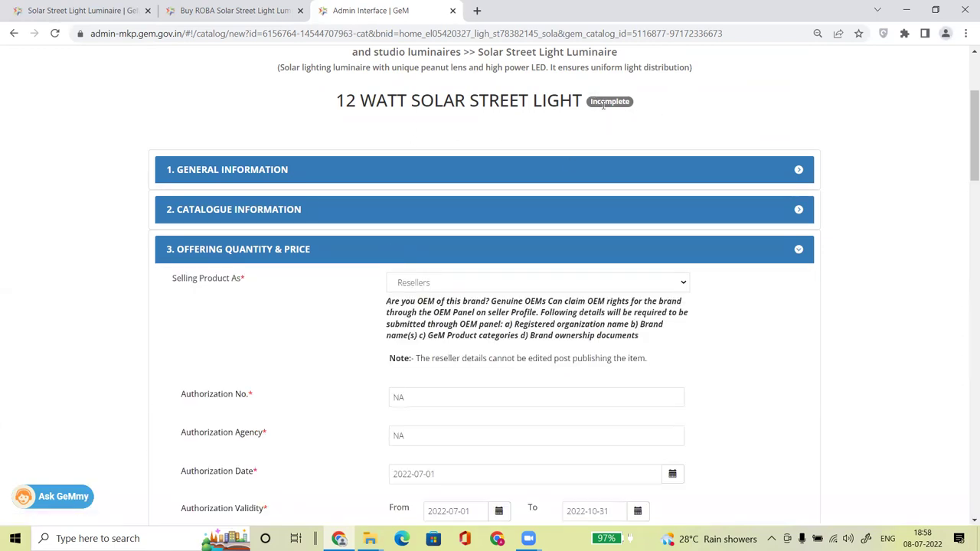
pyautogui.moveTo(967, 153); pyautogui.dragTo(966, 184)
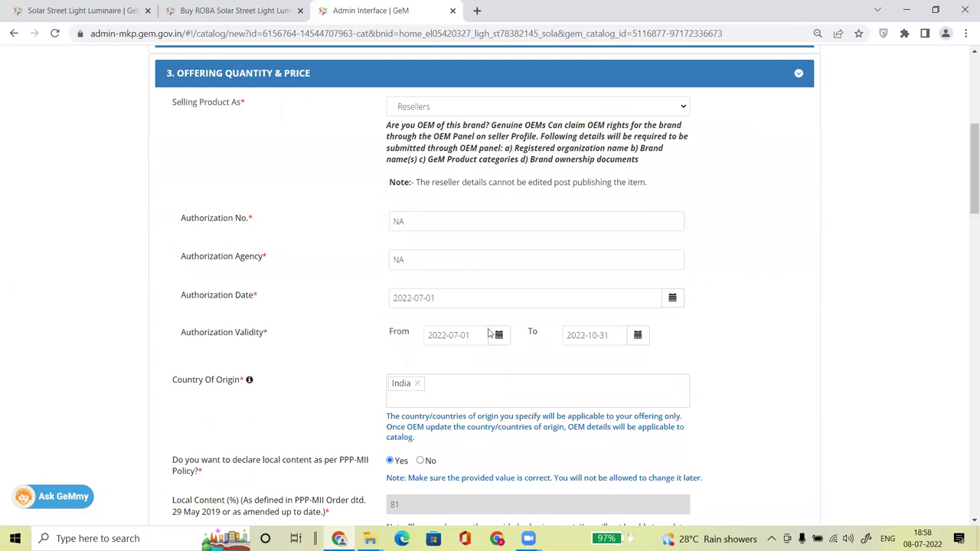
pyautogui.scroll(-1, 964, 178)
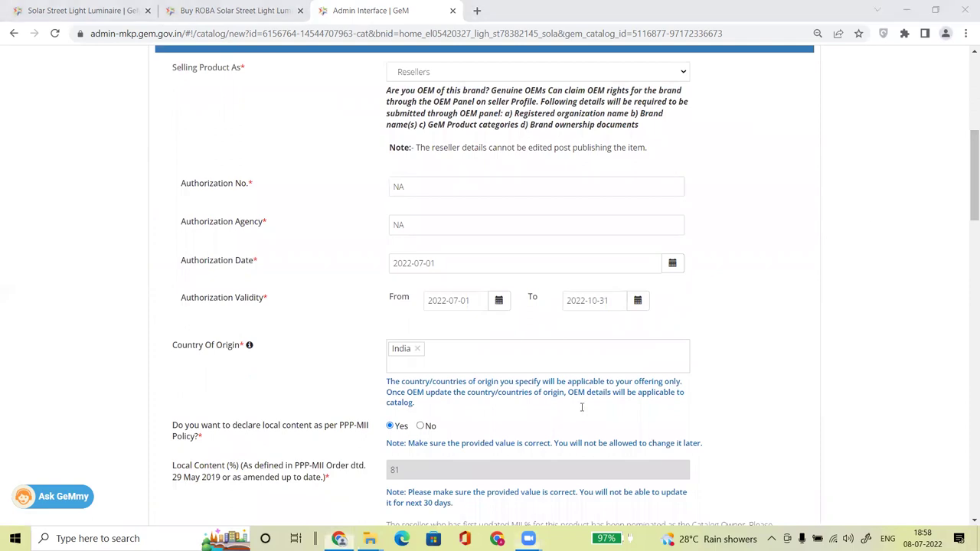
pyautogui.moveTo(765, 282); pyautogui.dragTo(621, 167)
pyautogui.click(737, 218)
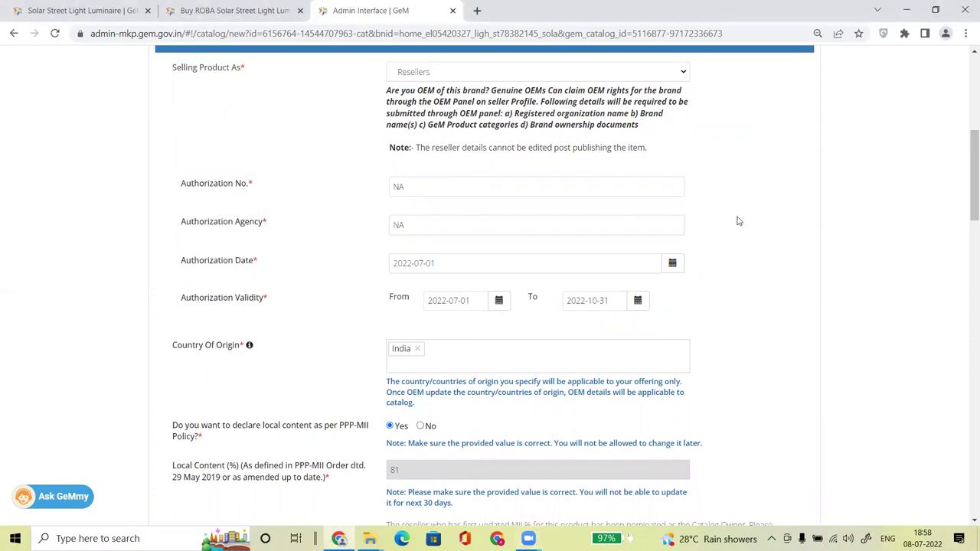
pyautogui.moveTo(971, 190); pyautogui.dragTo(965, 435)
pyautogui.click(411, 288)
pyautogui.click(294, 326)
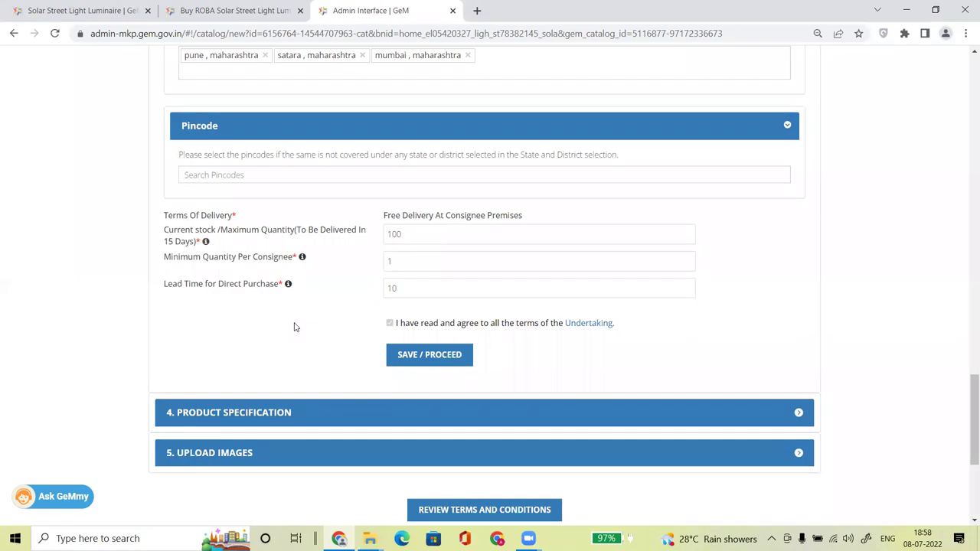
pyautogui.click(513, 293)
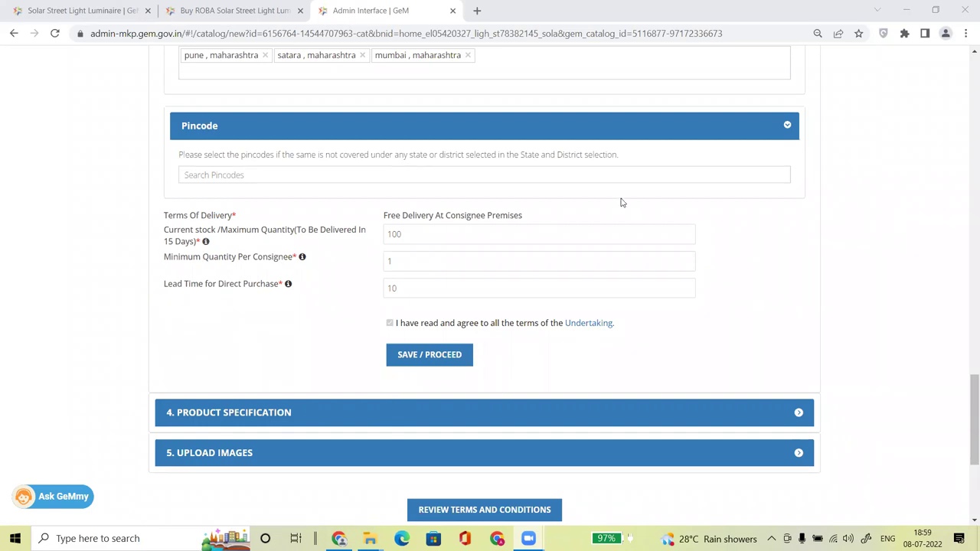
# Step: Save the offering again and review GeM's general terms and conditions
pyautogui.click(425, 357)
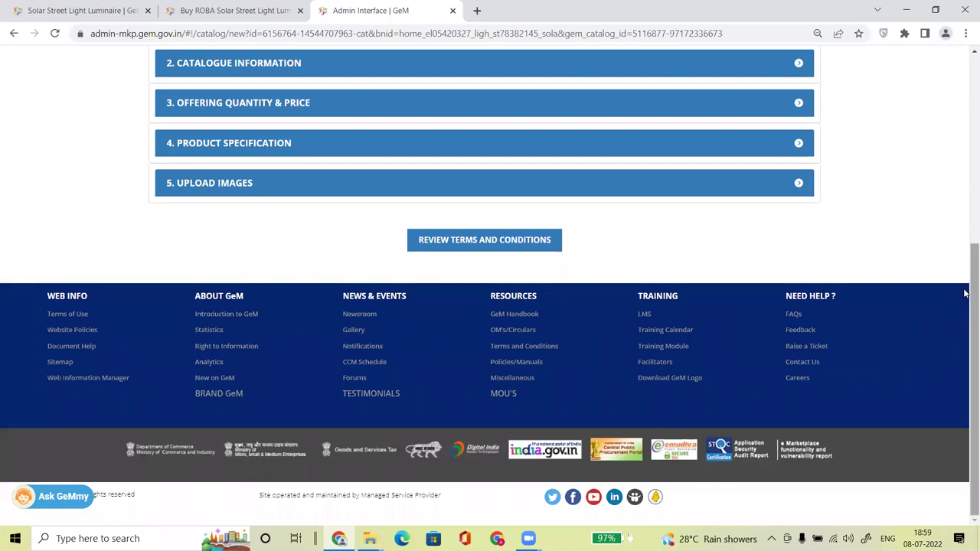
pyautogui.moveTo(966, 293); pyautogui.dragTo(966, 186)
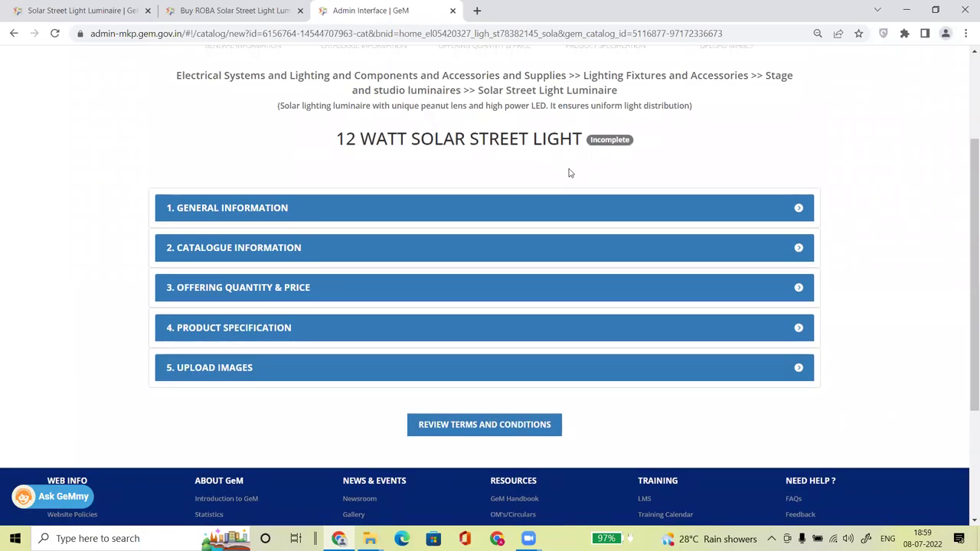
pyautogui.click(460, 430)
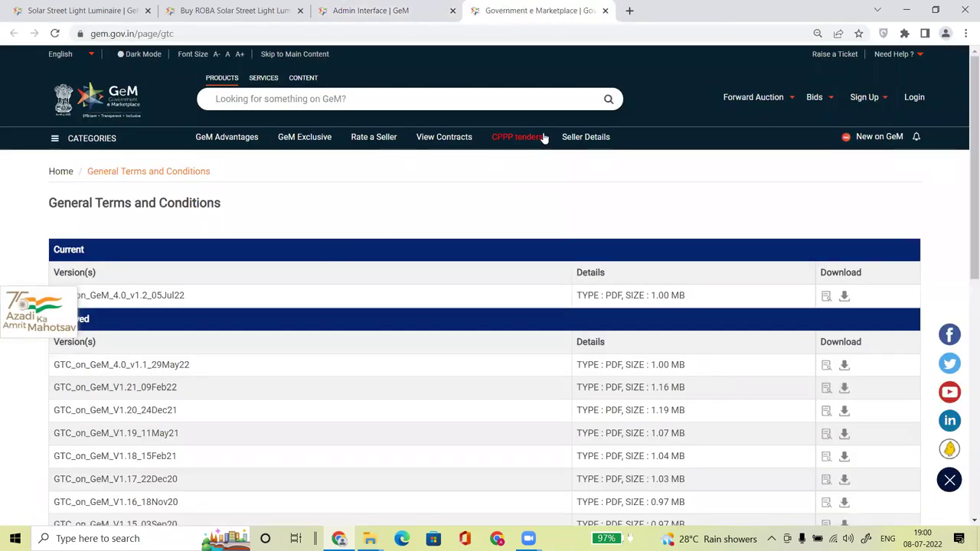
pyautogui.click(605, 10)
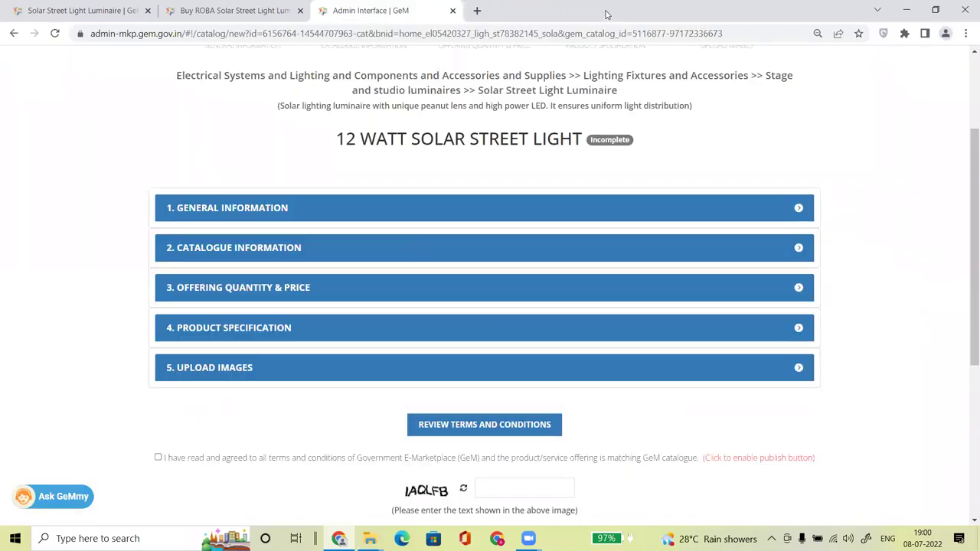
# Step: Agree to GeM's terms, enter the captcha text and publish the catalogue
pyautogui.moveTo(965, 235); pyautogui.dragTo(965, 318)
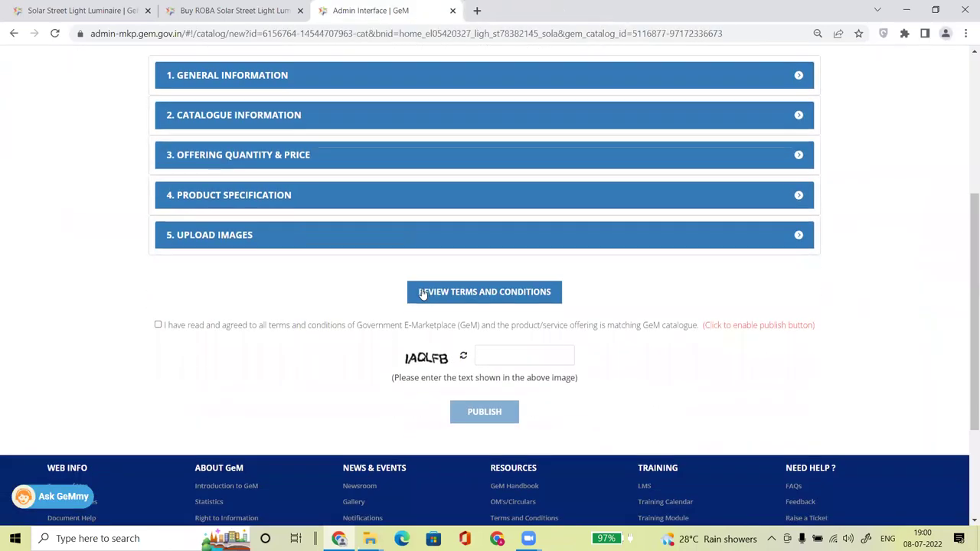
pyautogui.click(157, 326)
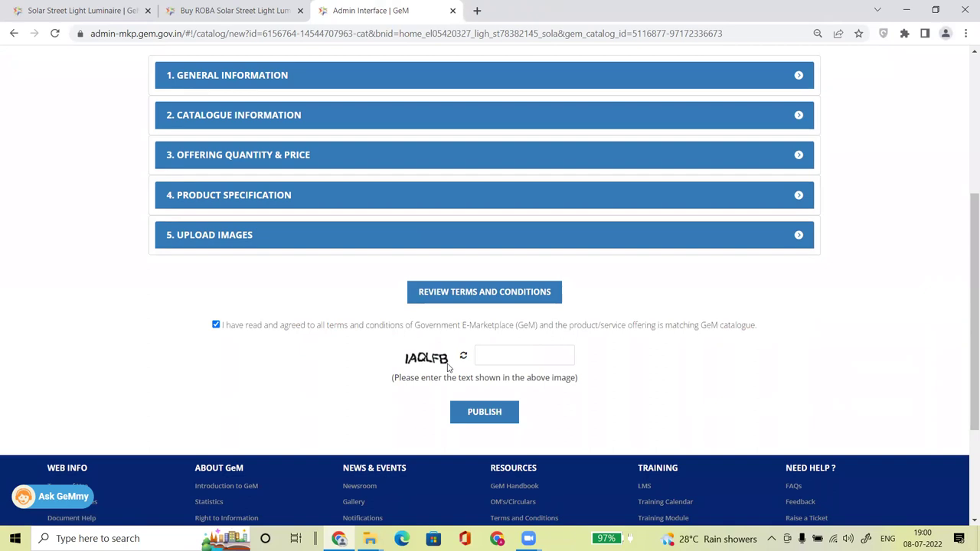
pyautogui.click(541, 362)
pyautogui.write('IAQLFB')
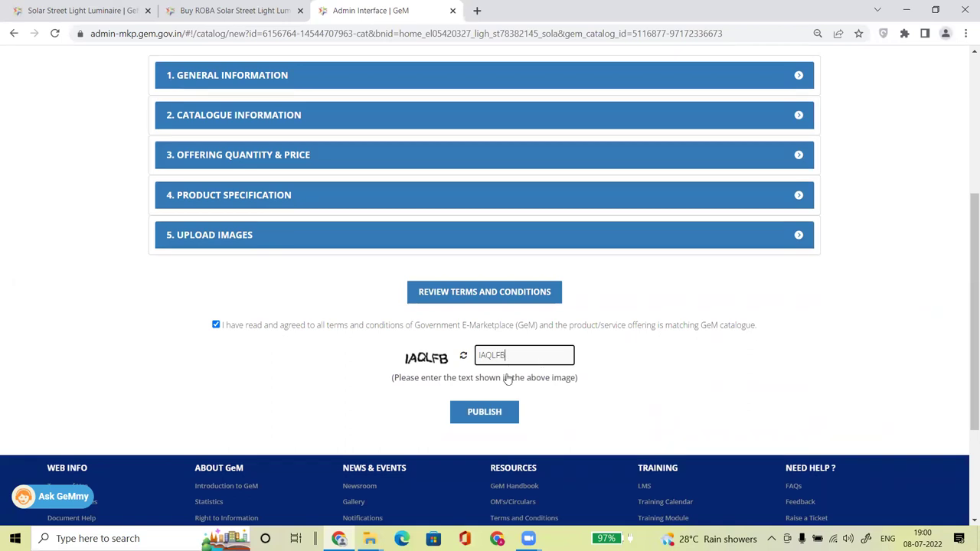
pyautogui.click(470, 413)
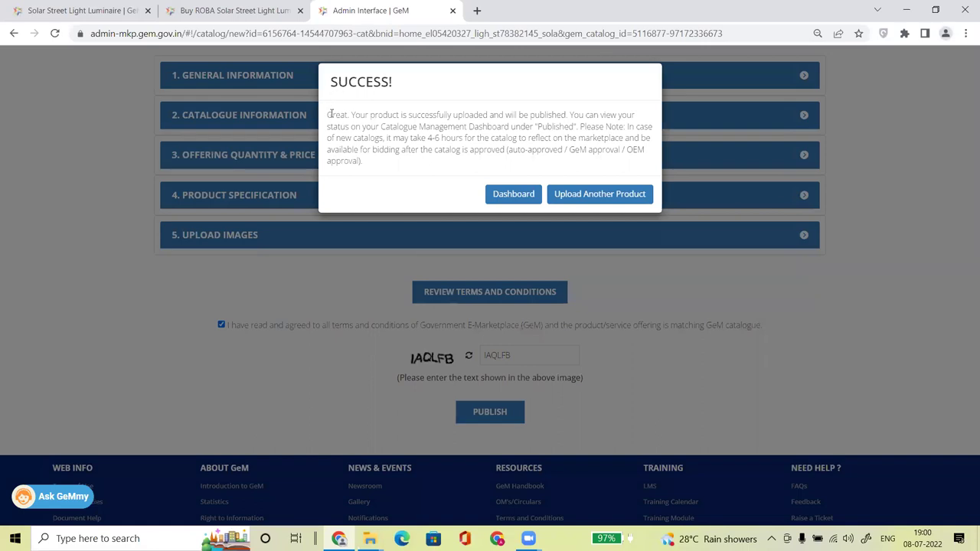
pyautogui.moveTo(327, 114); pyautogui.dragTo(564, 116)
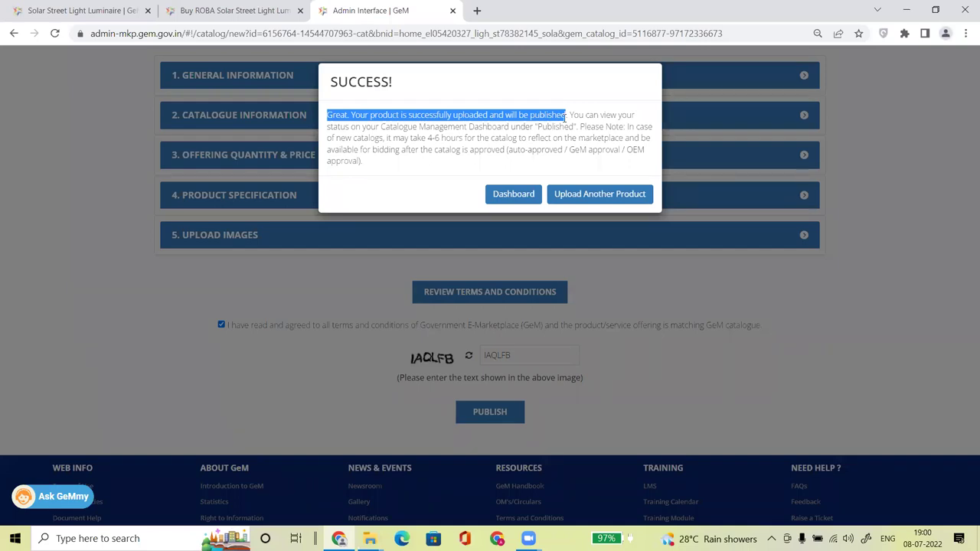
pyautogui.moveTo(567, 115); pyautogui.dragTo(508, 116)
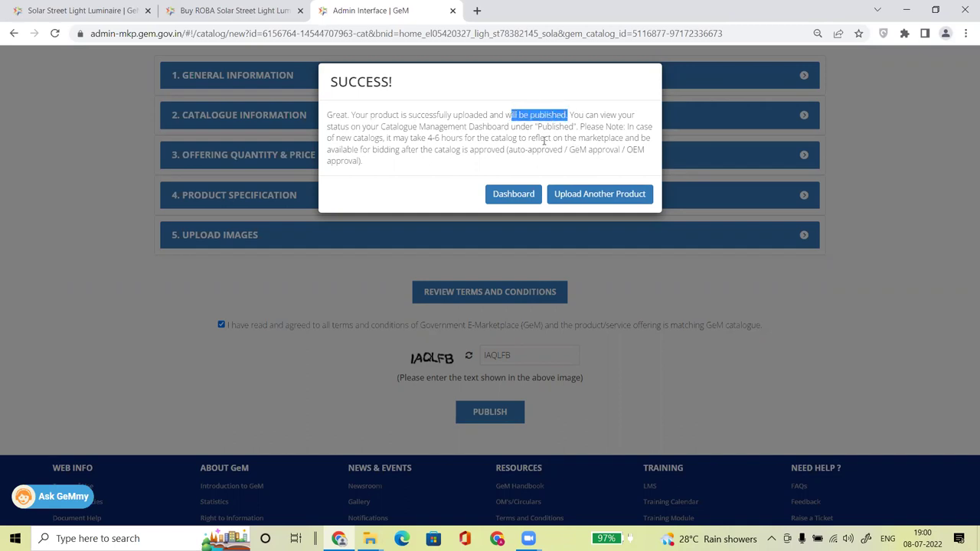
pyautogui.moveTo(417, 139); pyautogui.dragTo(437, 138)
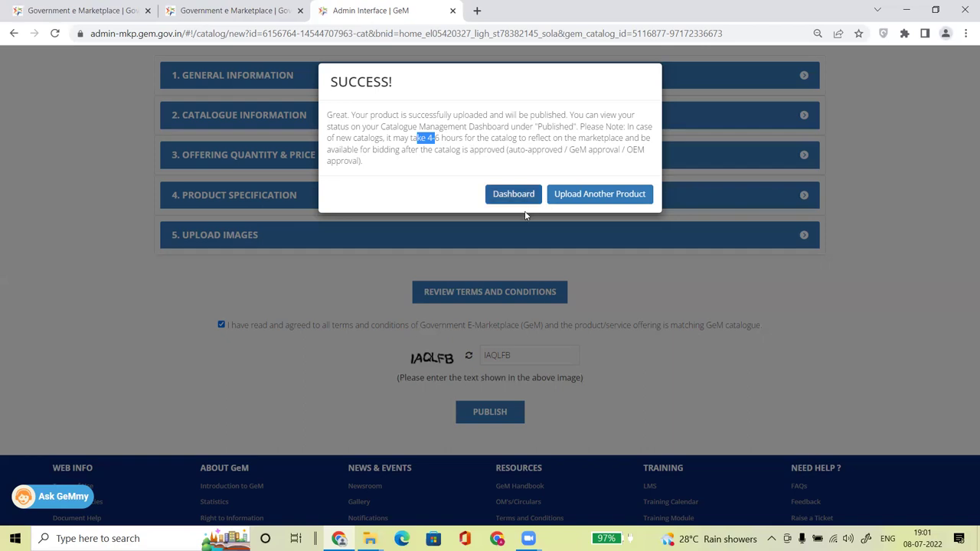
# Step: Go to the catalogue dashboard and close the two extra GeM home page tabs
pyautogui.click(510, 194)
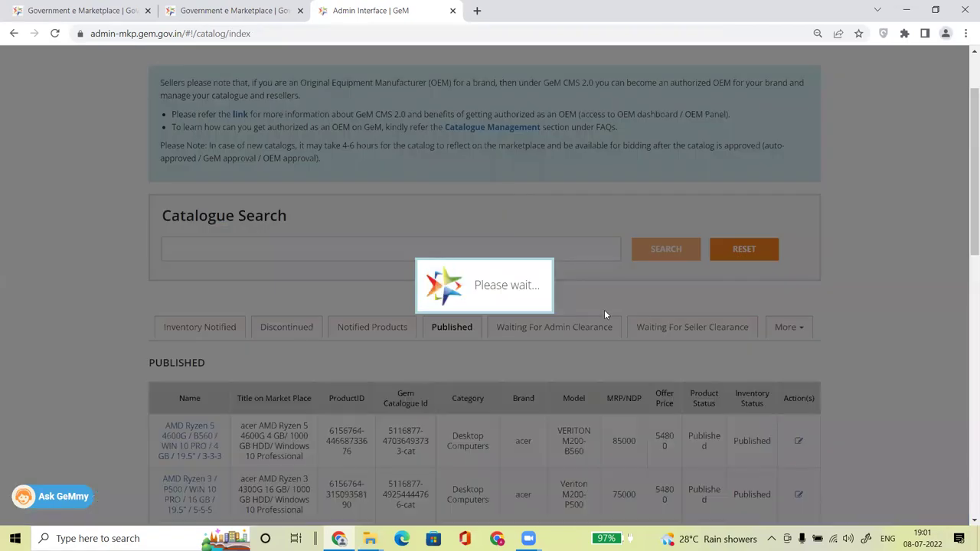
pyautogui.scroll(2, 965, 247)
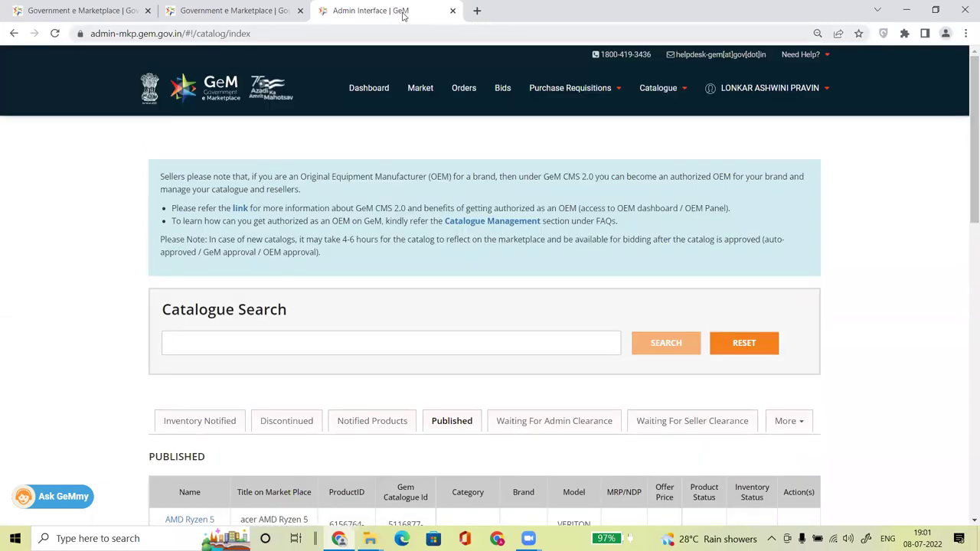
pyautogui.click(233, 11)
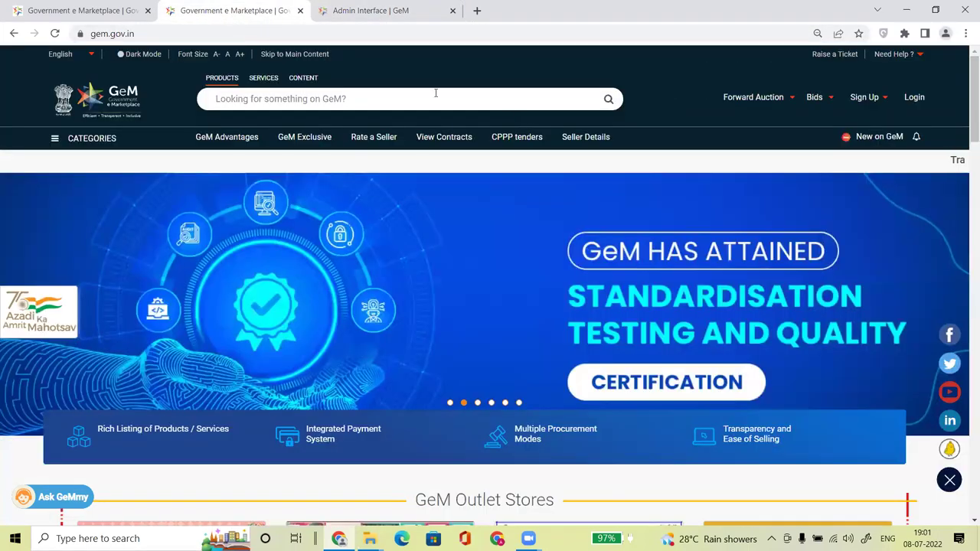
pyautogui.click(300, 11)
pyautogui.click(142, 11)
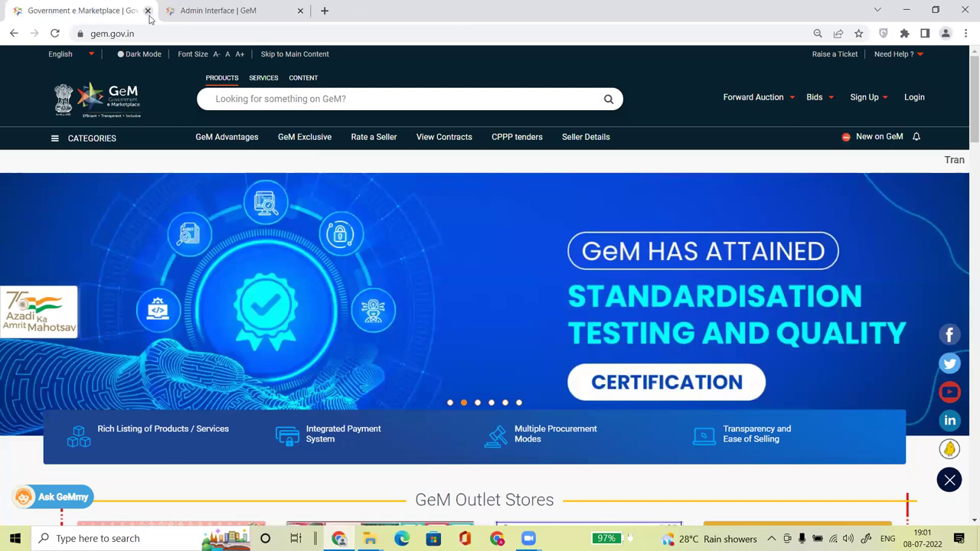
pyautogui.click(147, 10)
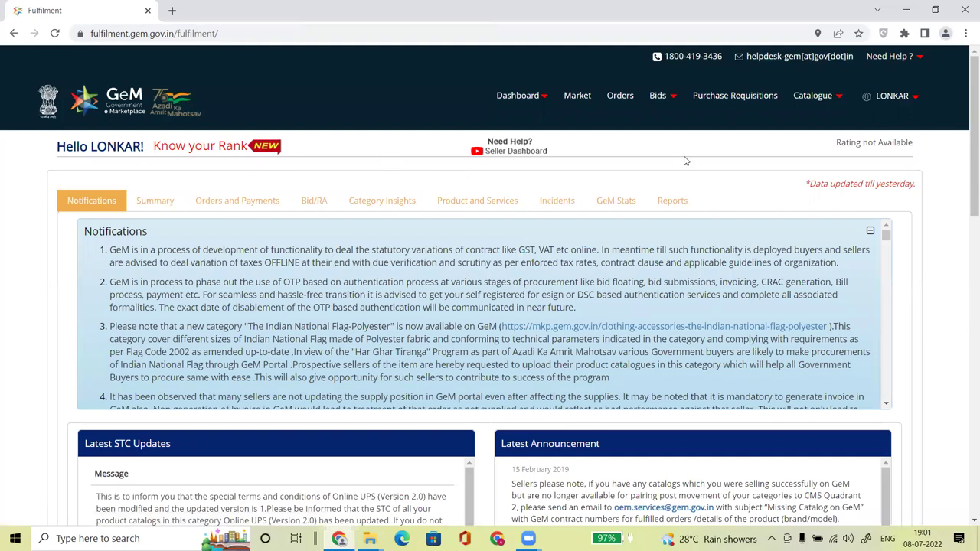
# Step: Open Catalogue > Search My Offerings to list the published offerings
pyautogui.moveTo(840, 101)
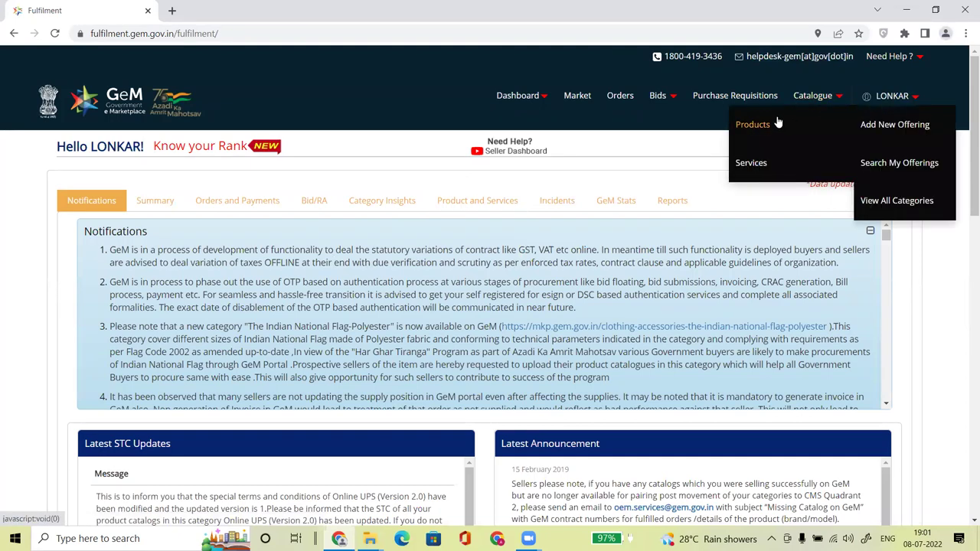
pyautogui.click(886, 162)
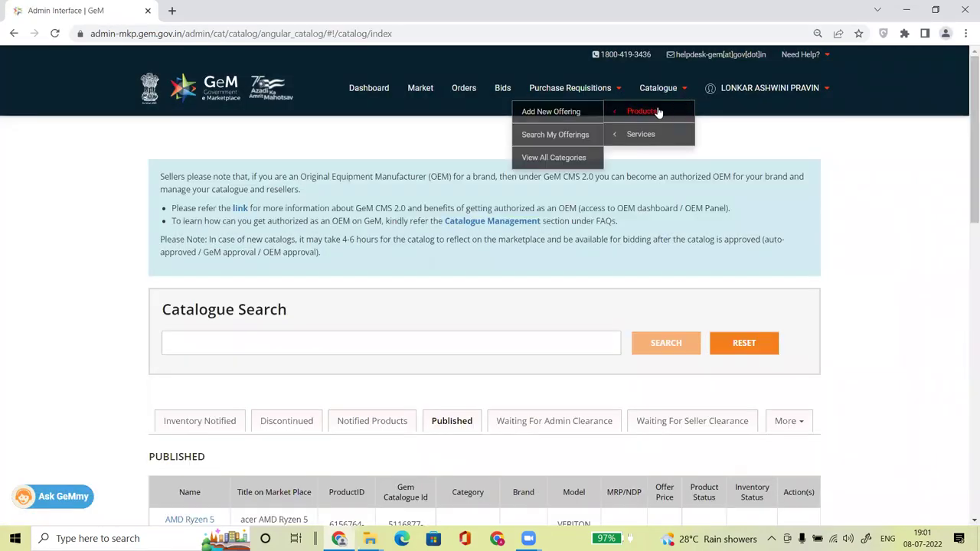
pyautogui.moveTo(652, 105)
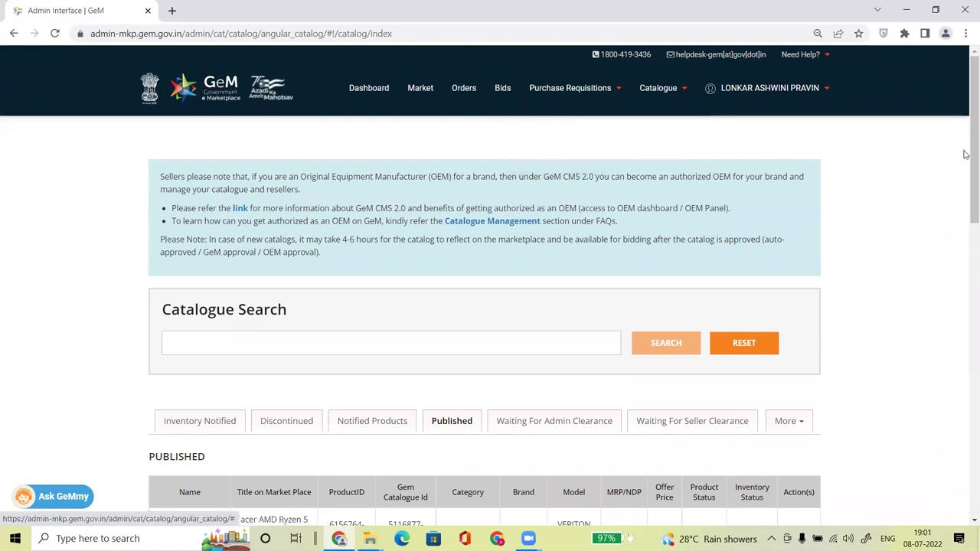
pyautogui.scroll(-3, 554, 255)
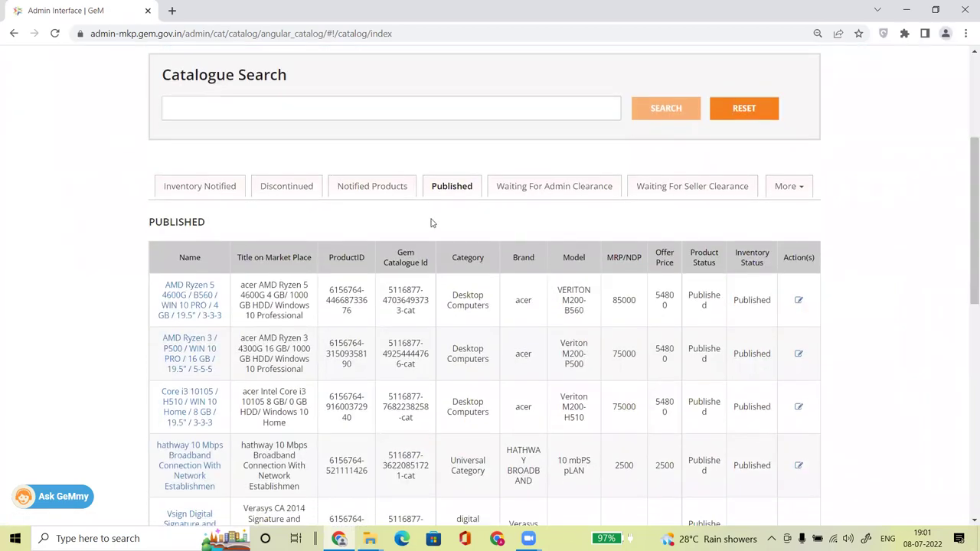
pyautogui.click(542, 186)
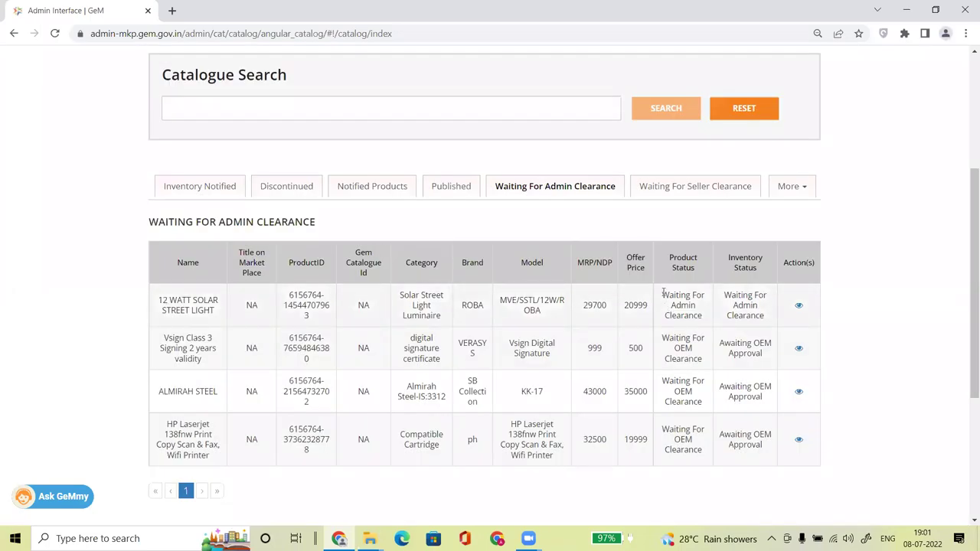
pyautogui.moveTo(662, 292); pyautogui.dragTo(722, 318)
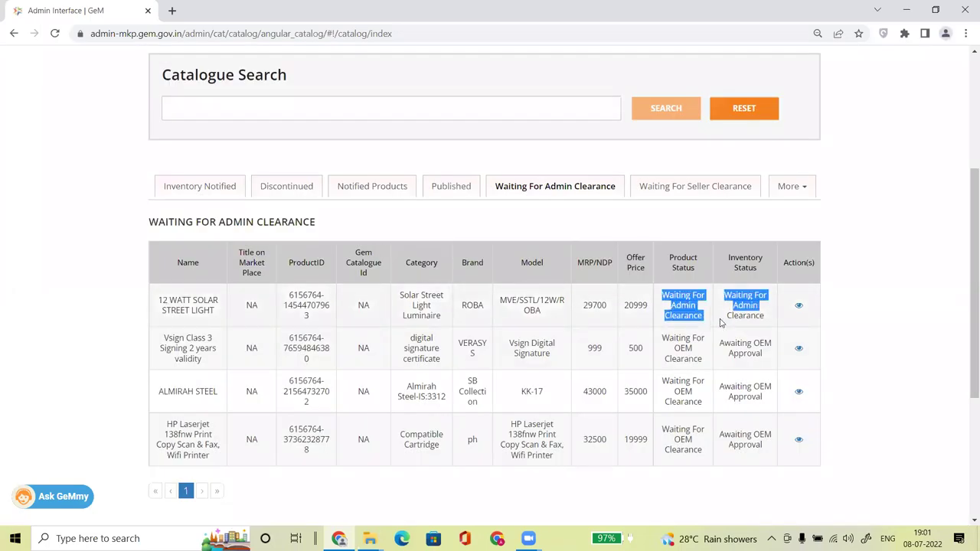
pyautogui.click(414, 30)
pyautogui.press('Return')
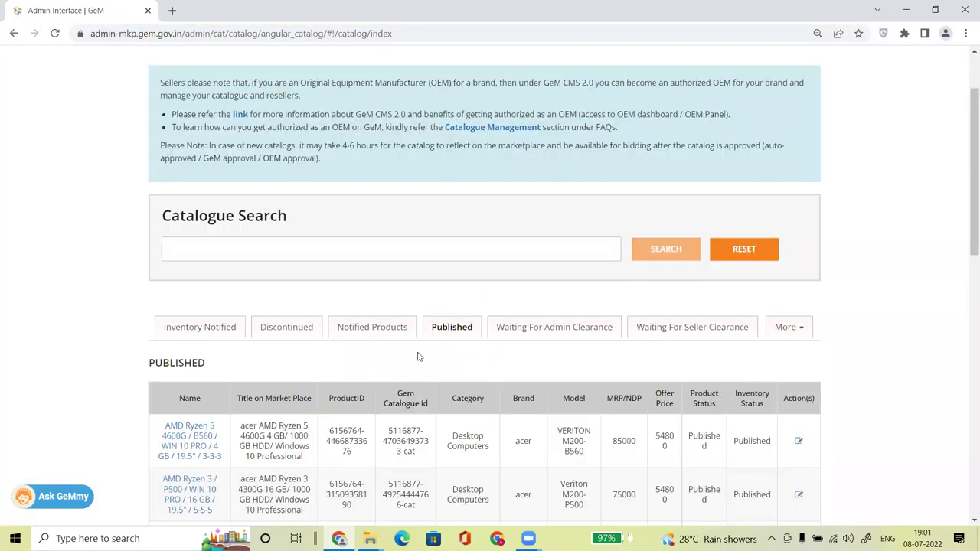
pyautogui.click(520, 328)
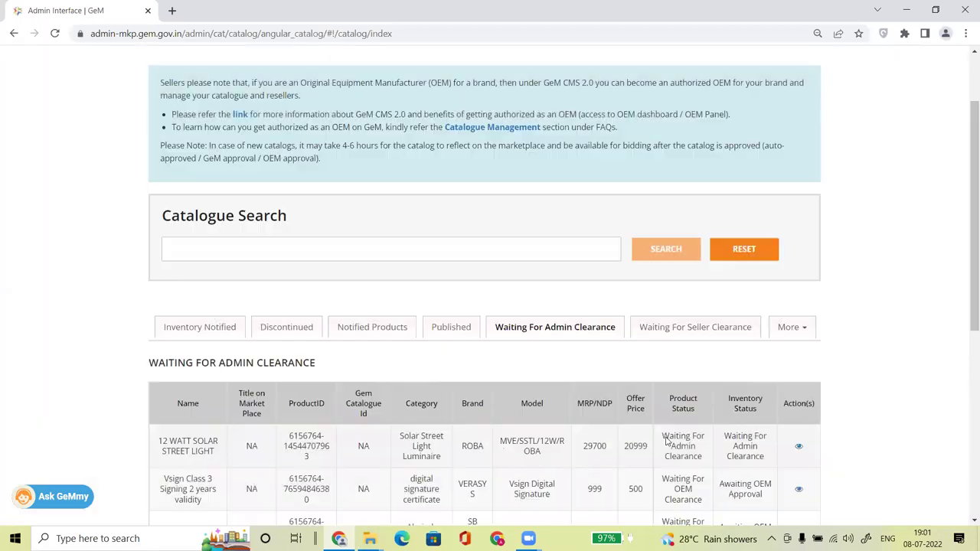
pyautogui.moveTo(665, 438); pyautogui.dragTo(678, 481)
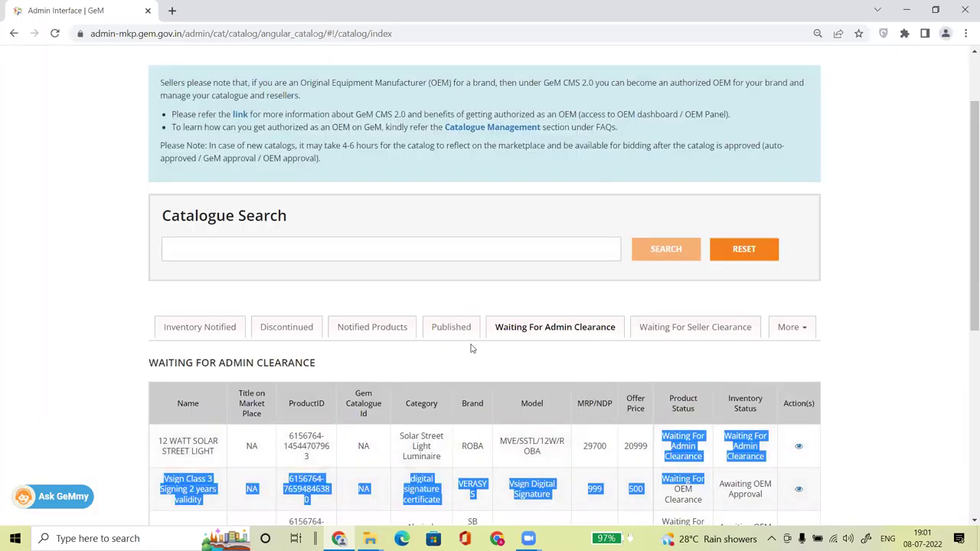
pyautogui.click(457, 327)
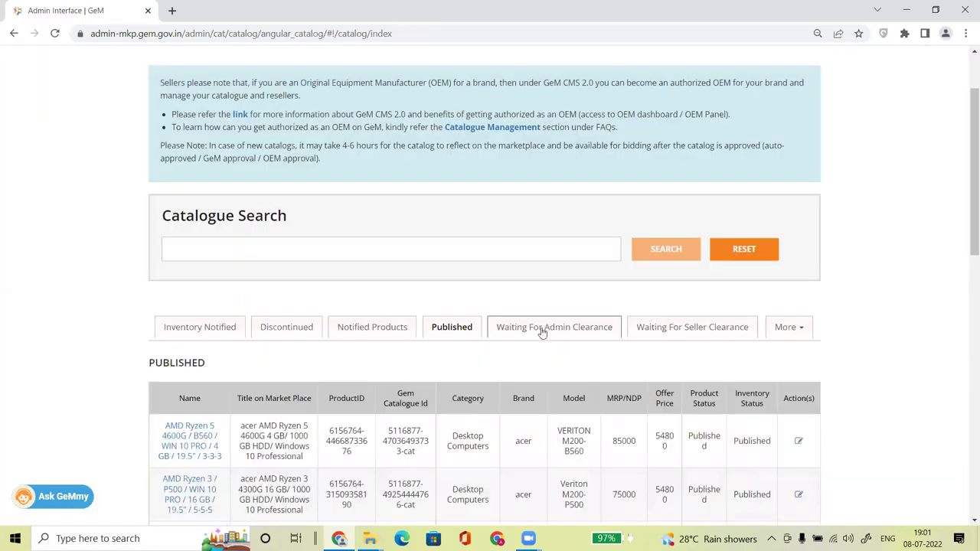
pyautogui.click(540, 329)
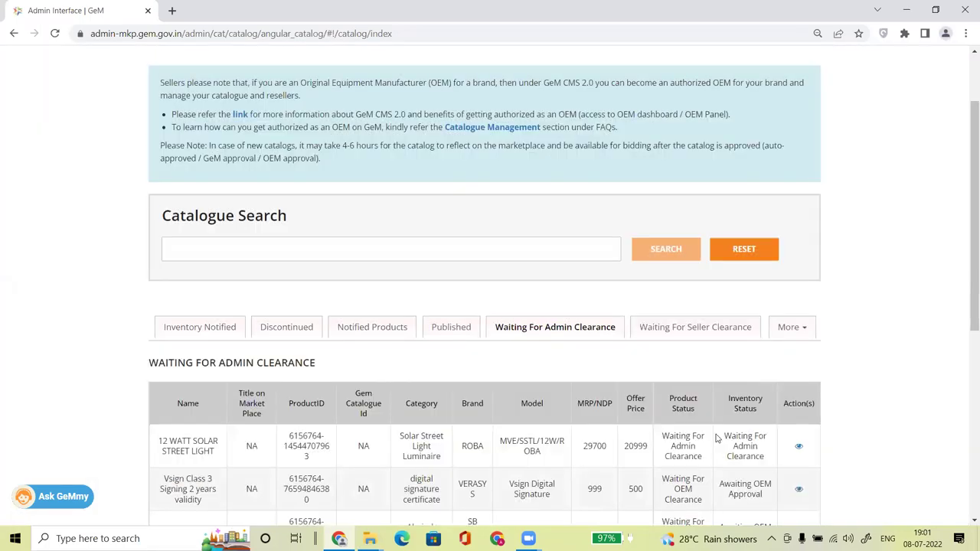
pyautogui.tripleClick(695, 499)
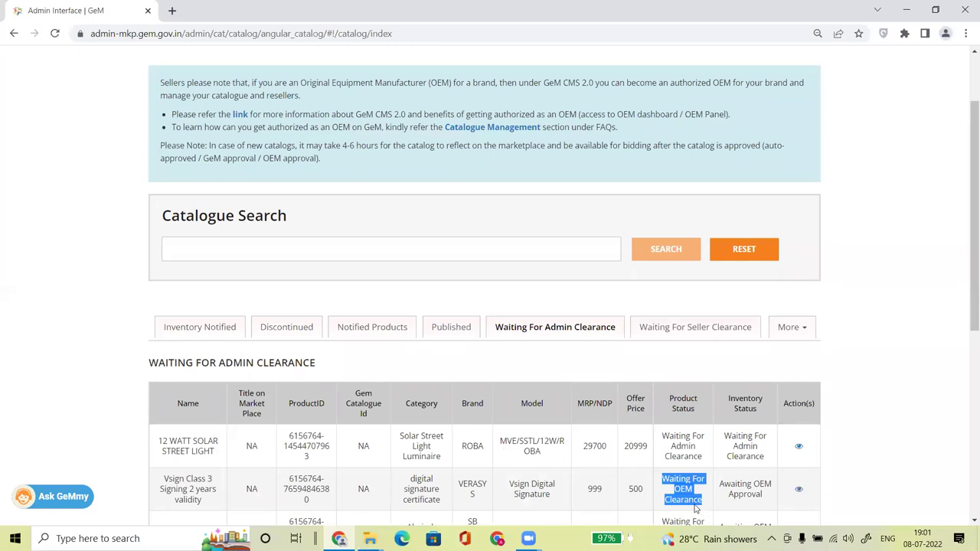
pyautogui.moveTo(966, 265); pyautogui.dragTo(965, 345)
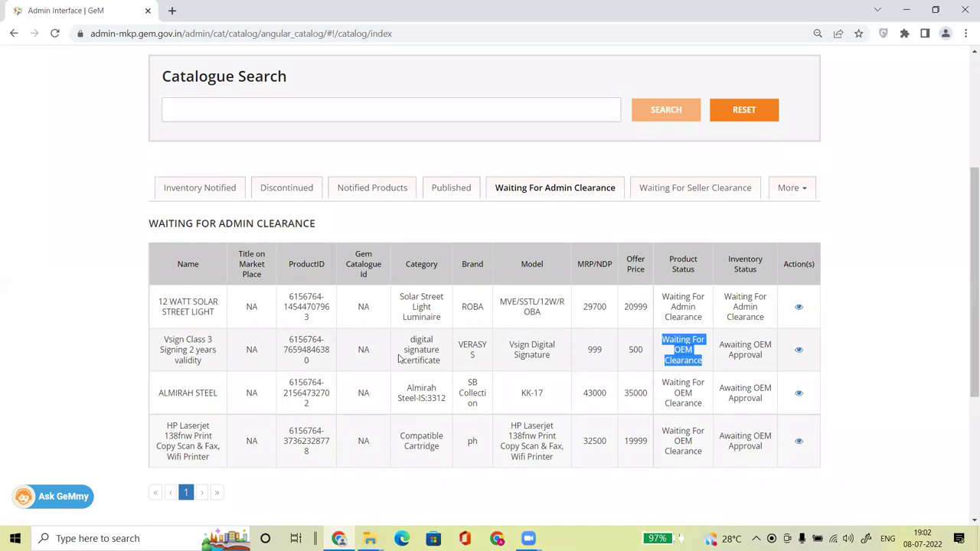
pyautogui.doubleClick(468, 345)
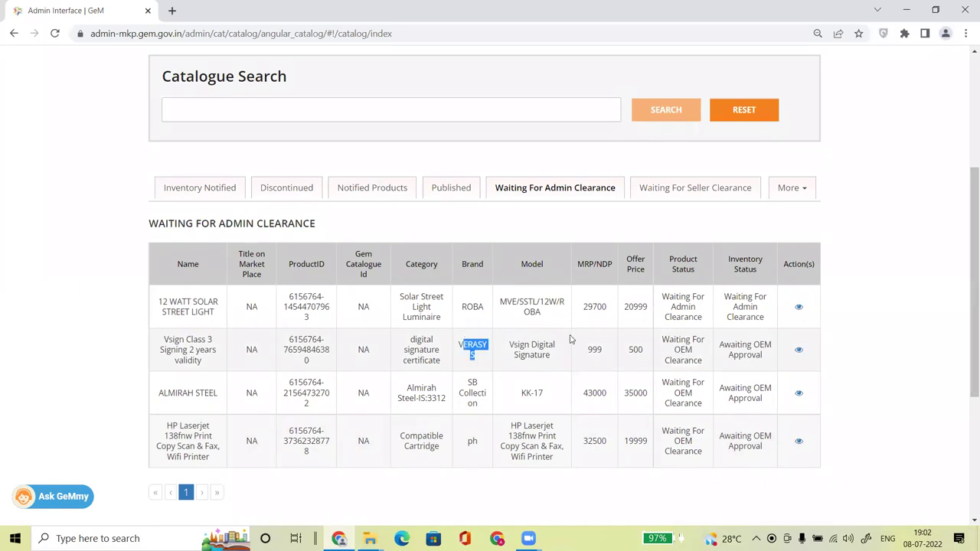
pyautogui.click(457, 190)
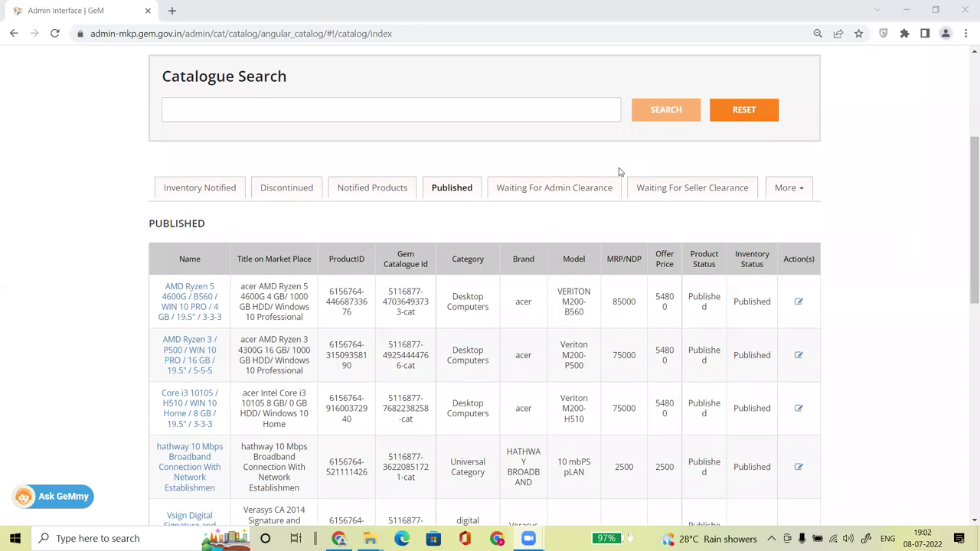
pyautogui.click(540, 189)
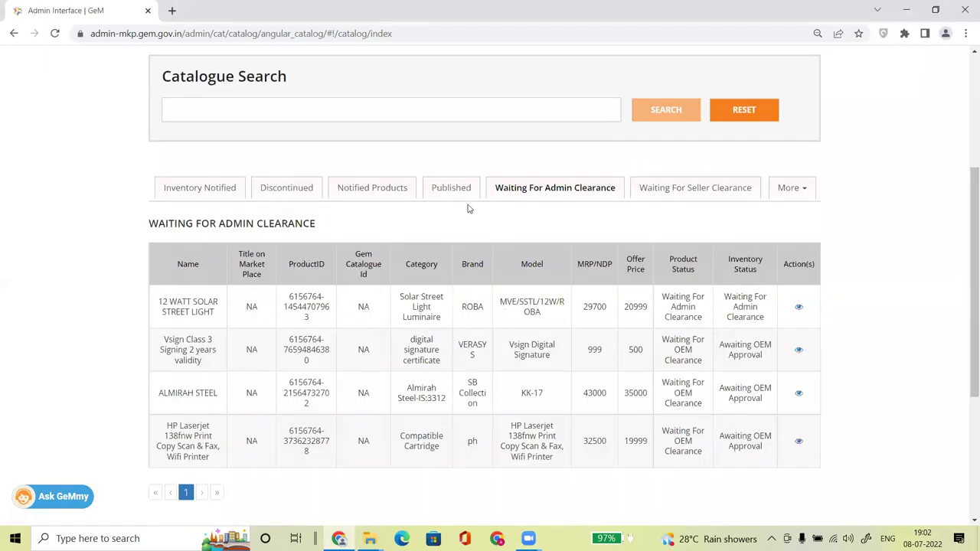
pyautogui.click(444, 191)
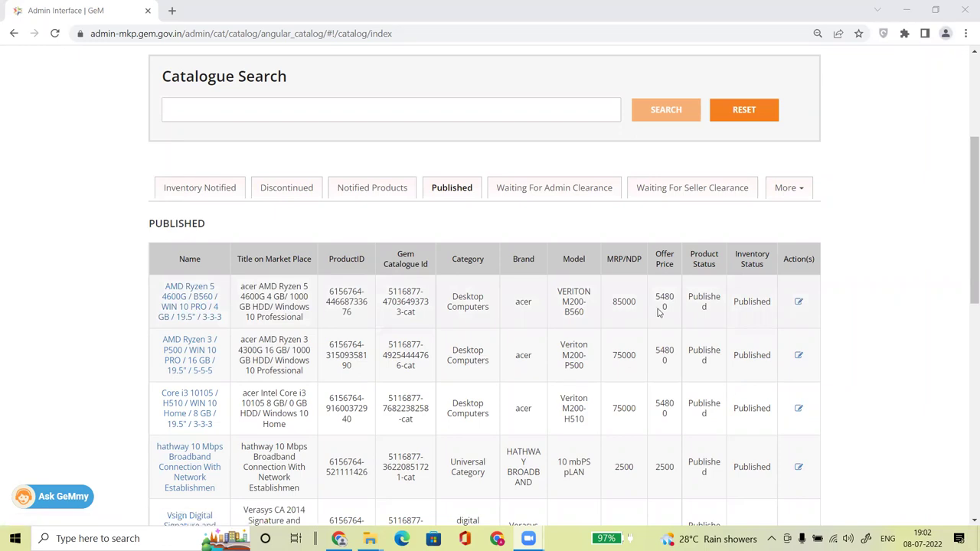
pyautogui.click(599, 196)
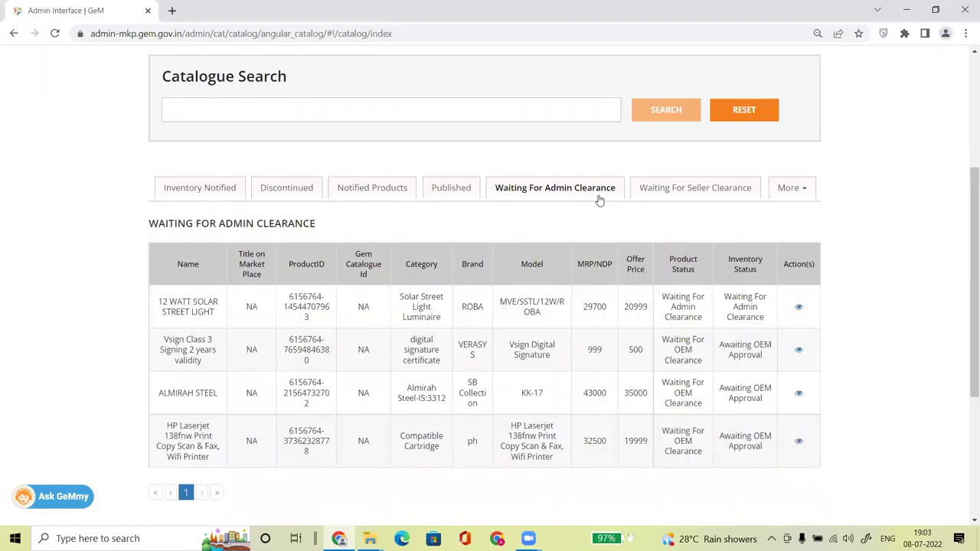
pyautogui.click(798, 307)
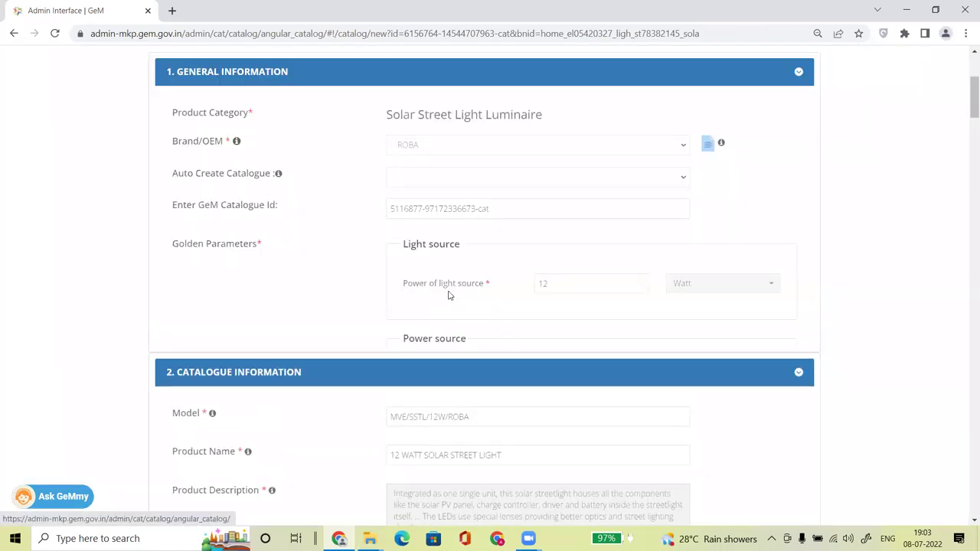
pyautogui.click(799, 73)
pyautogui.scroll(3, 965, 103)
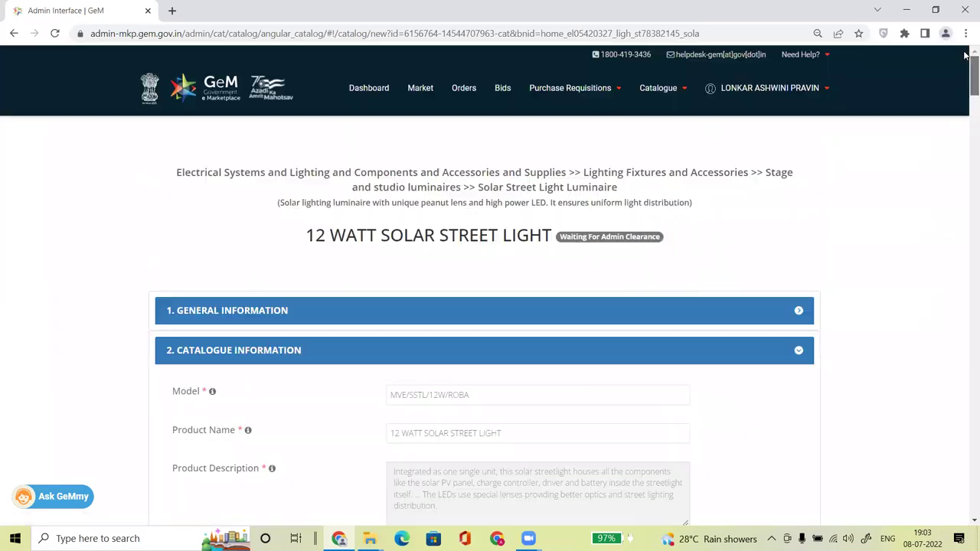
pyautogui.click(372, 91)
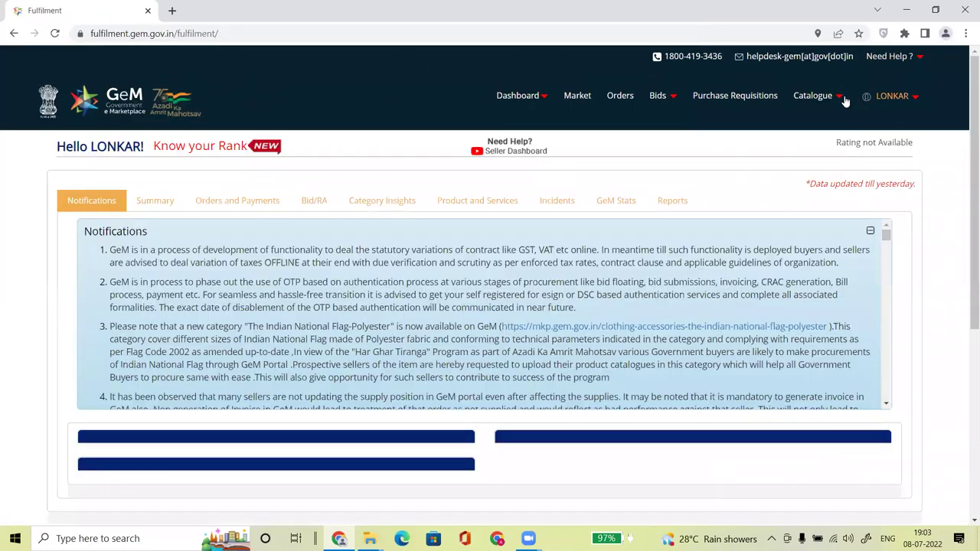
pyautogui.click(840, 97)
pyautogui.moveTo(752, 122)
pyautogui.click(880, 160)
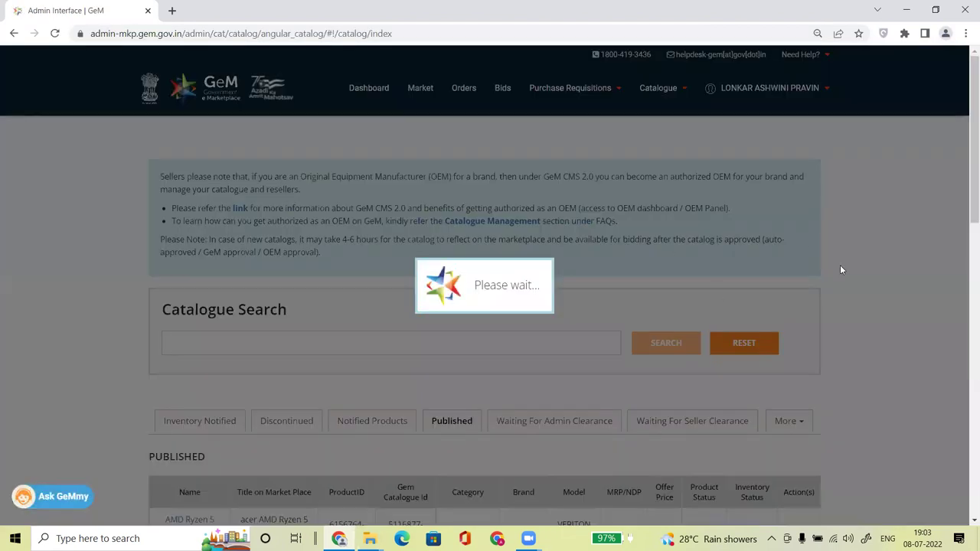
# Step: List the Waiting For Admin Clearance offerings and check the 12 WATT SOLAR STREET LIGHT's pending status and VERASYS brand
pyautogui.scroll(-3, 518, 262)
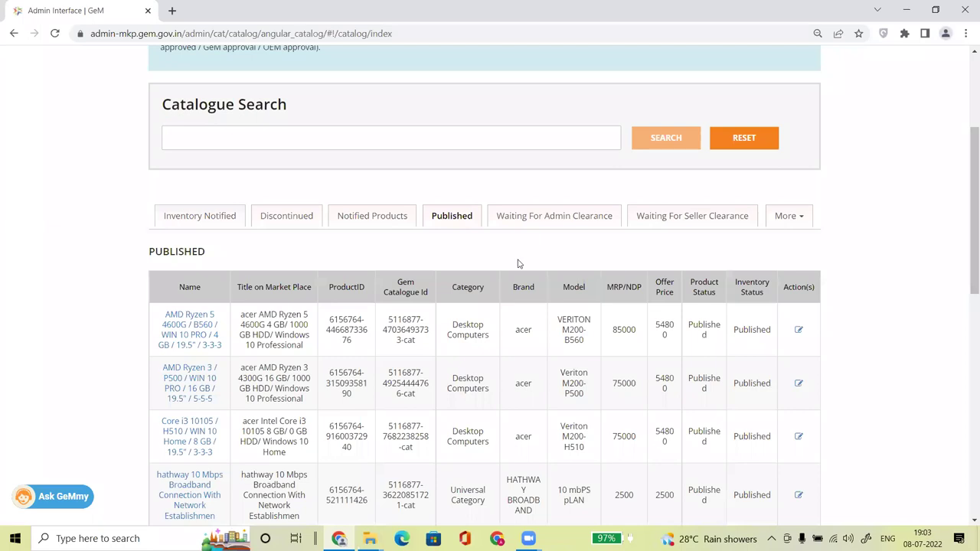
pyautogui.click(527, 217)
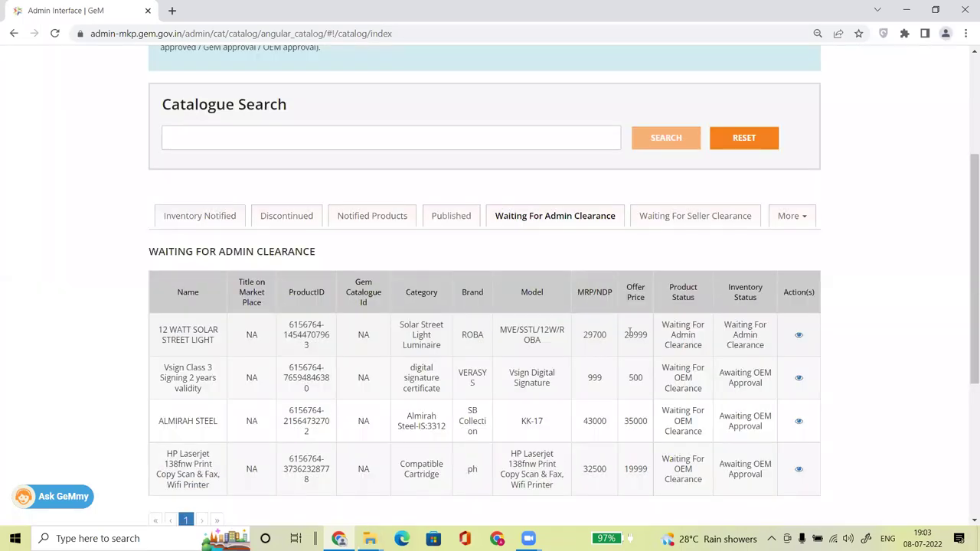
pyautogui.moveTo(668, 326); pyautogui.dragTo(718, 366)
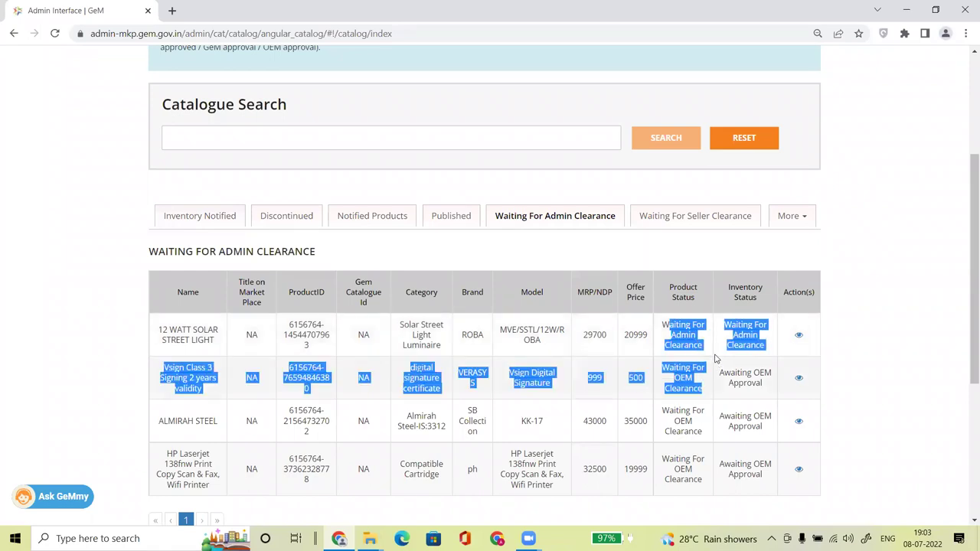
pyautogui.click(718, 366)
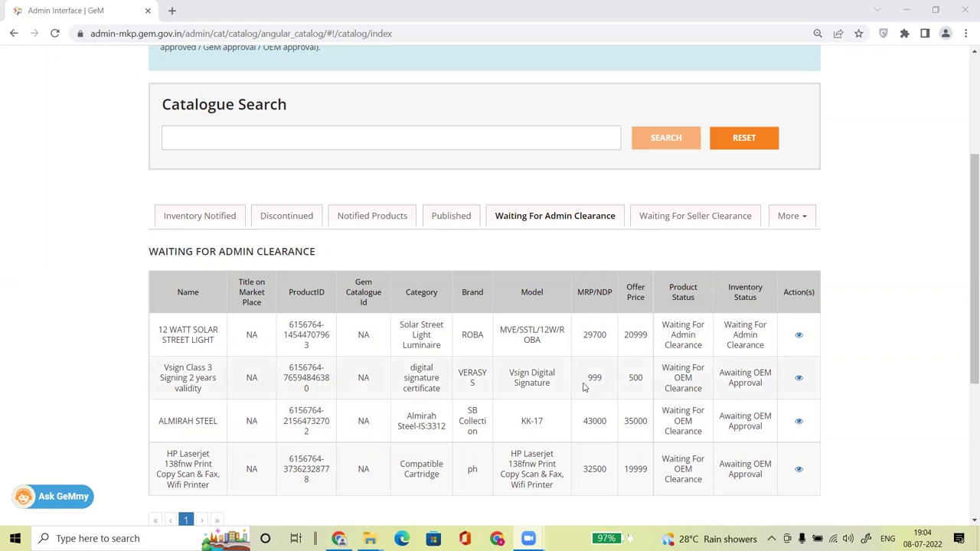
pyautogui.moveTo(459, 370); pyautogui.dragTo(482, 390)
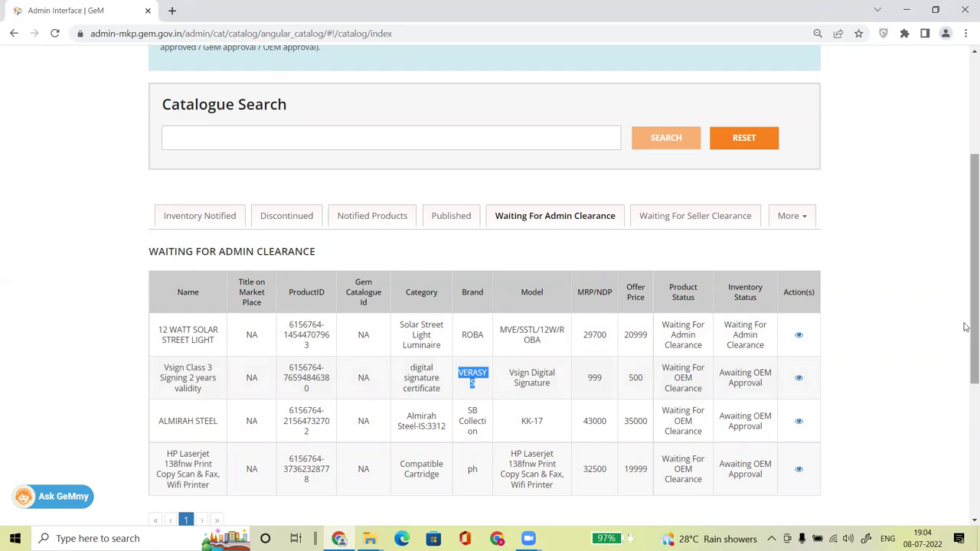
pyautogui.moveTo(963, 322); pyautogui.dragTo(967, 349)
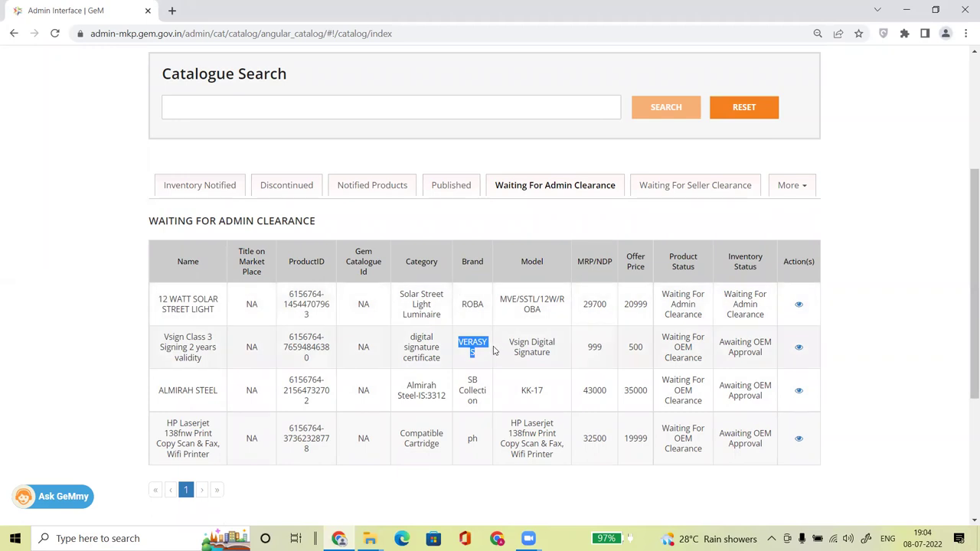
# Step: Browse the Published catalogue products, then go to the GeM Market home page
pyautogui.click(450, 188)
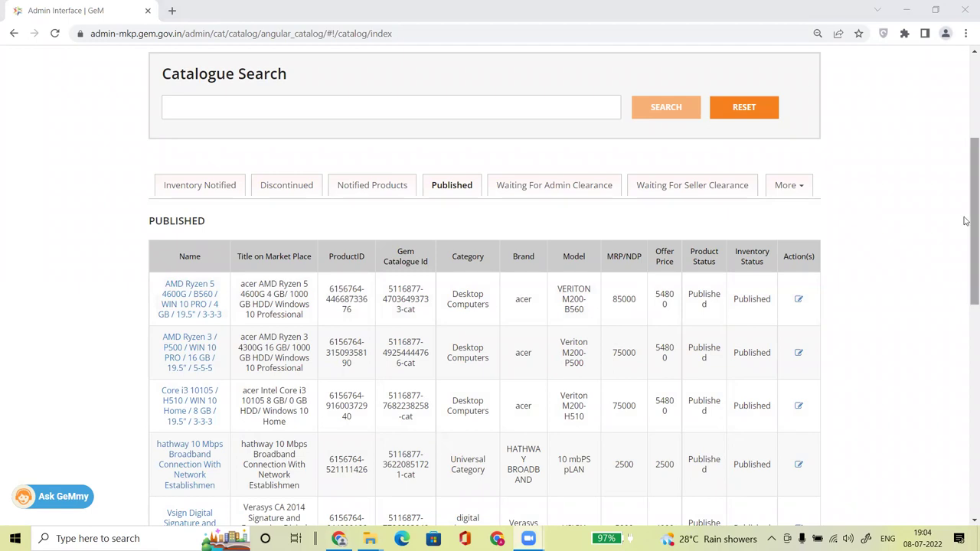
pyautogui.moveTo(973, 222); pyautogui.dragTo(973, 139)
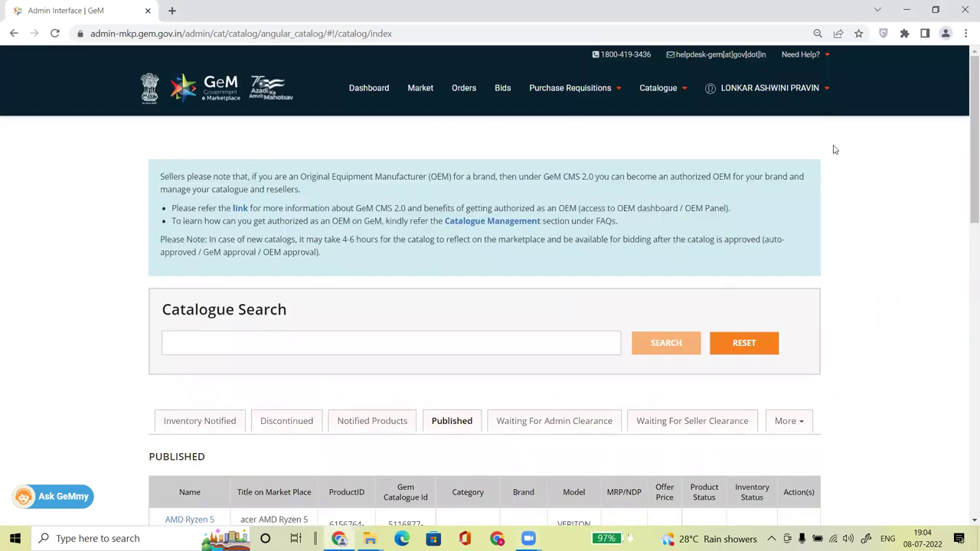
pyautogui.scroll(-3, 966, 223)
pyautogui.scroll(1, 965, 222)
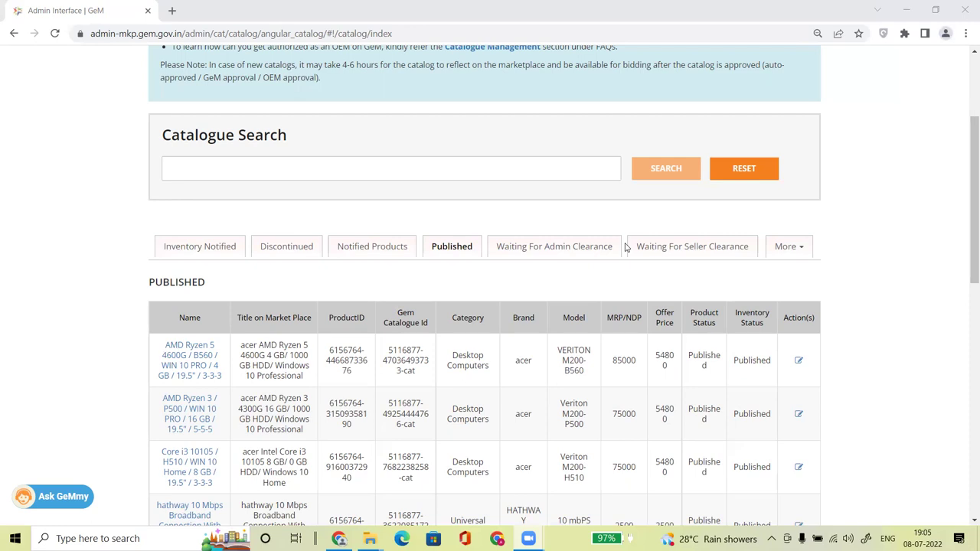
pyautogui.moveTo(965, 195); pyautogui.dragTo(966, 134)
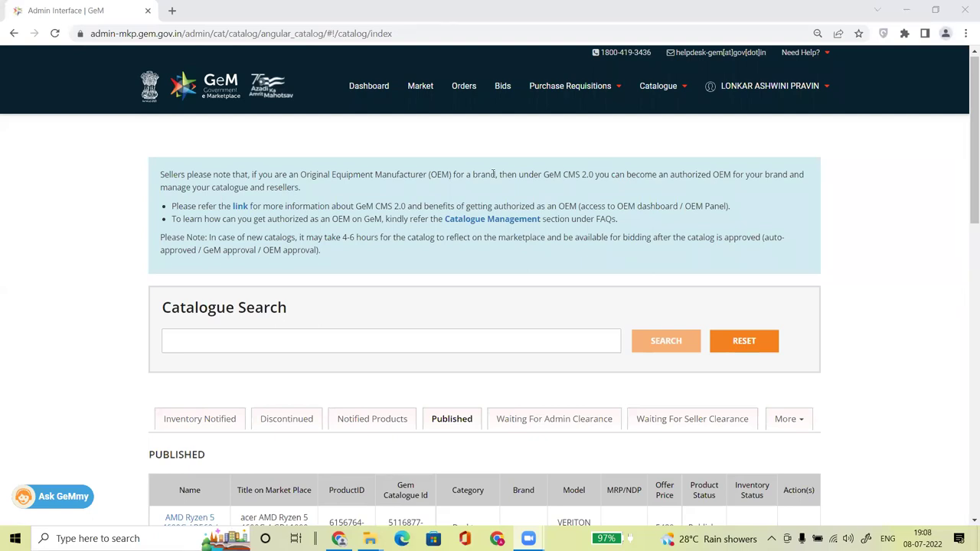
pyautogui.click(965, 125)
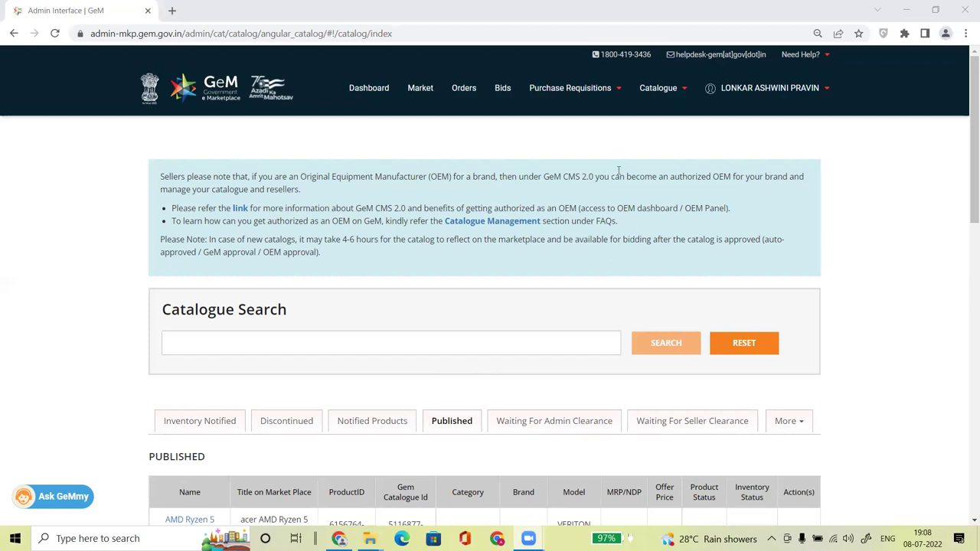
pyautogui.click(419, 89)
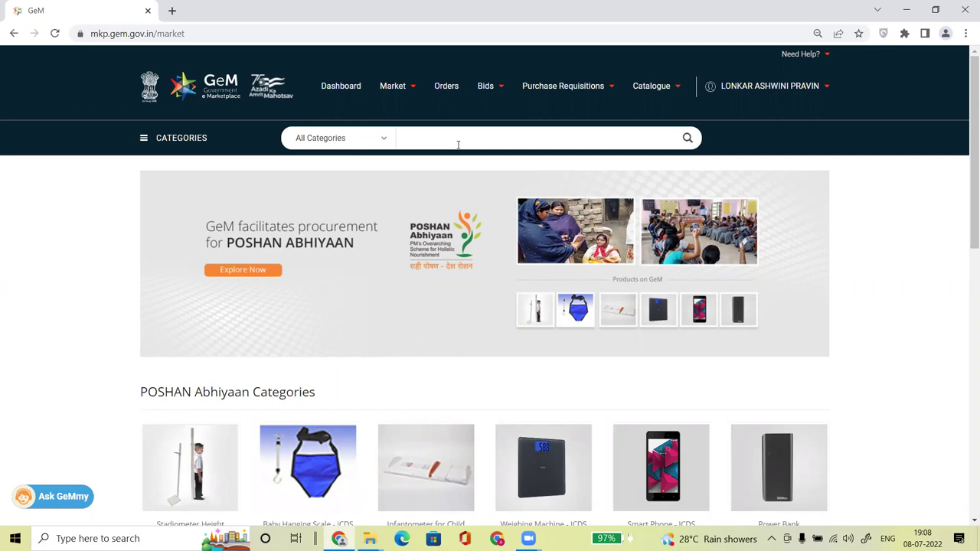
# Step: Search for power bank and open the Power Bank For Mobile And Laptops results
pyautogui.write('POWER BANK')
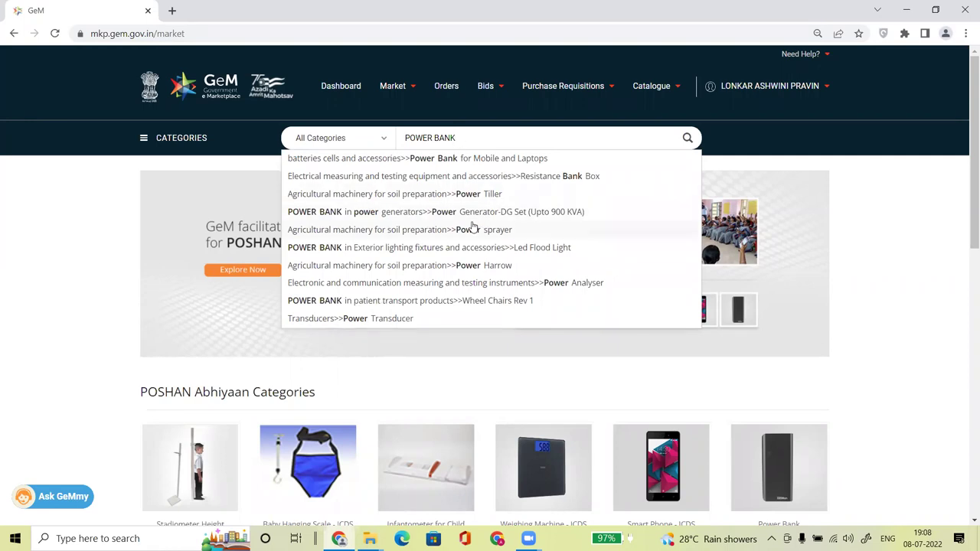
pyautogui.click(463, 163)
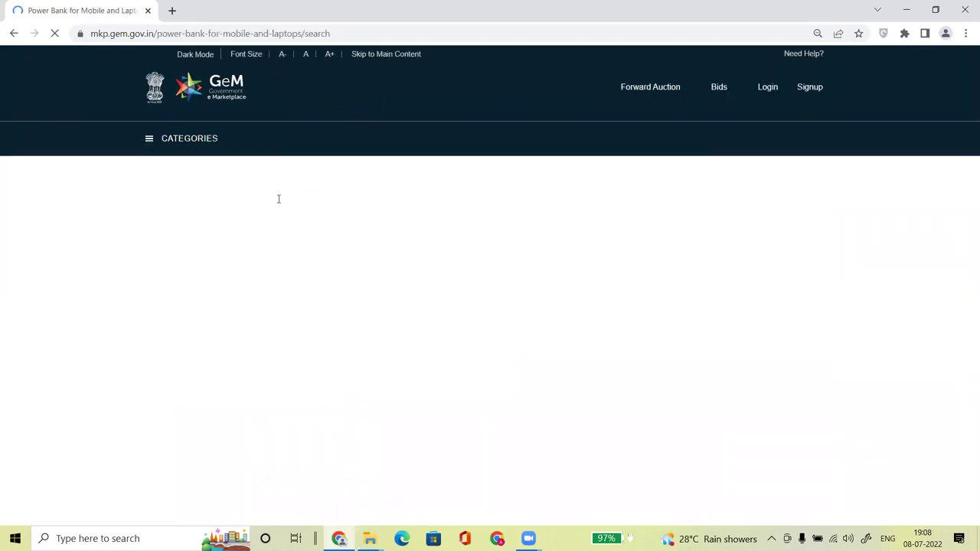
pyautogui.moveTo(395, 178); pyautogui.dragTo(449, 189)
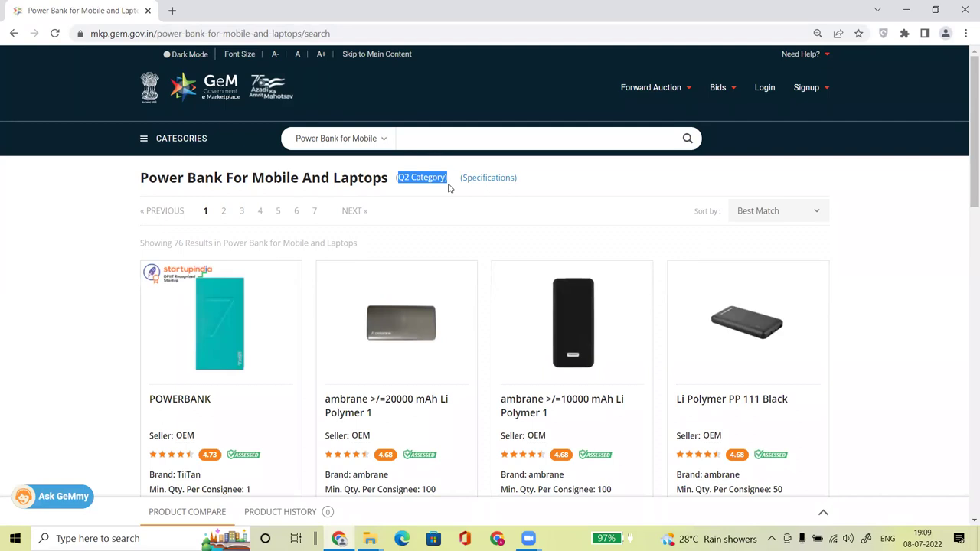
# Step: Reset the marketplace search category dropdown to All Categories
pyautogui.click(350, 142)
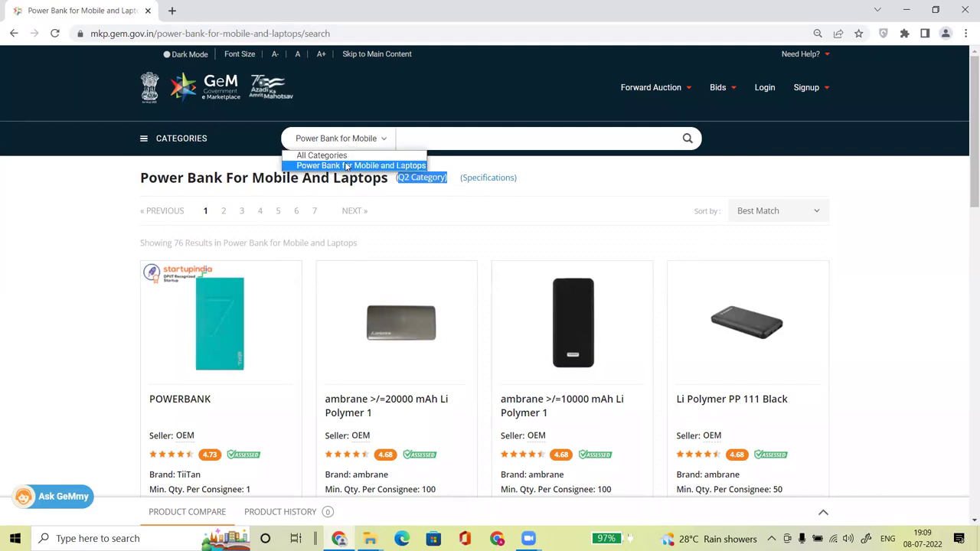
pyautogui.click(339, 157)
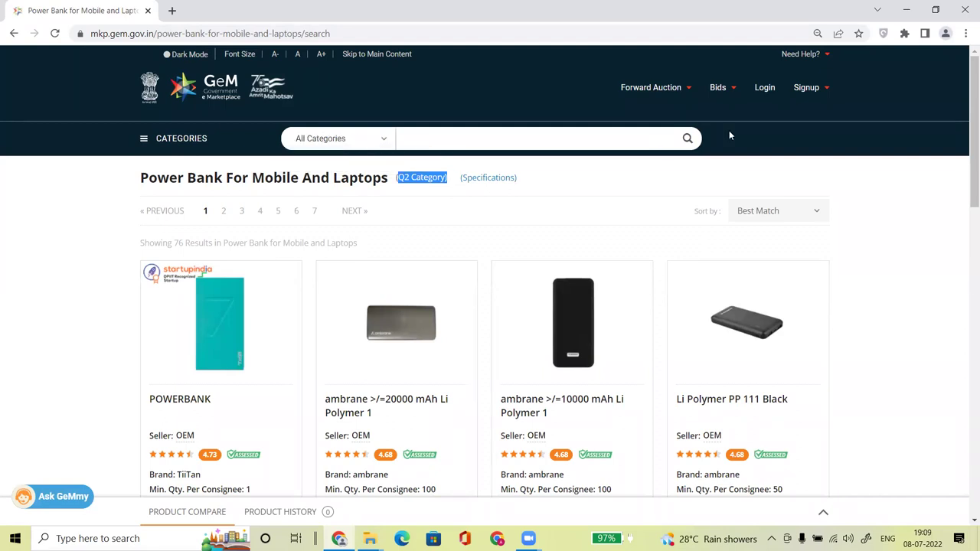
pyautogui.click(766, 89)
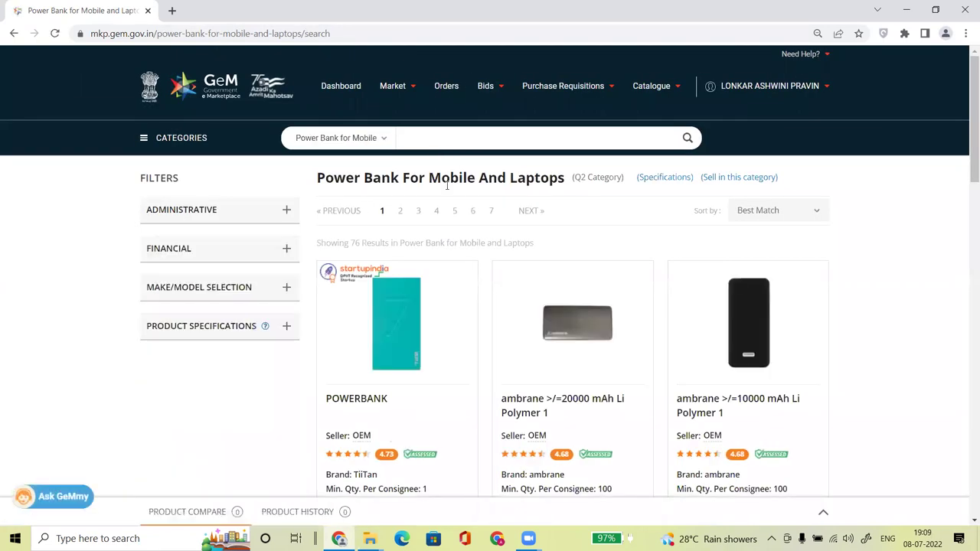
pyautogui.click(367, 138)
pyautogui.click(341, 154)
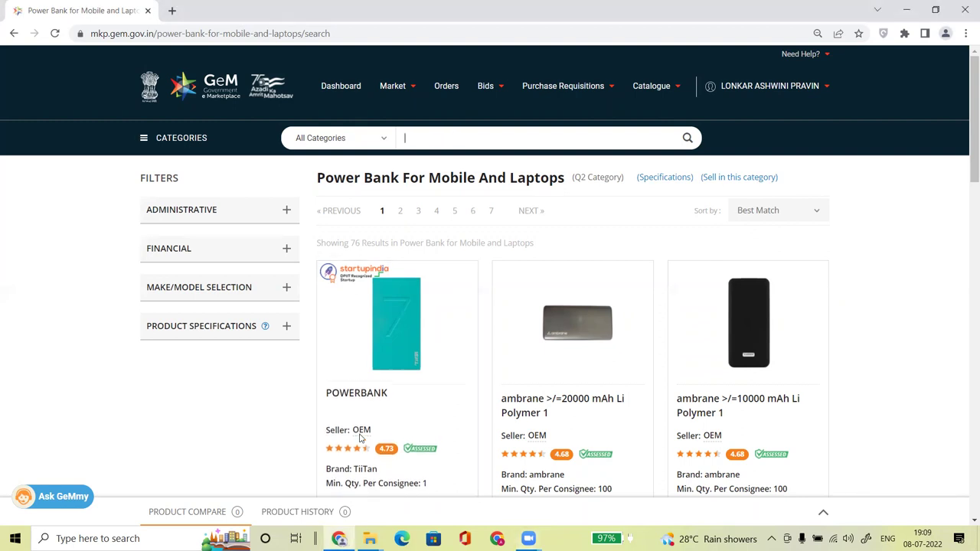
pyautogui.click(430, 146)
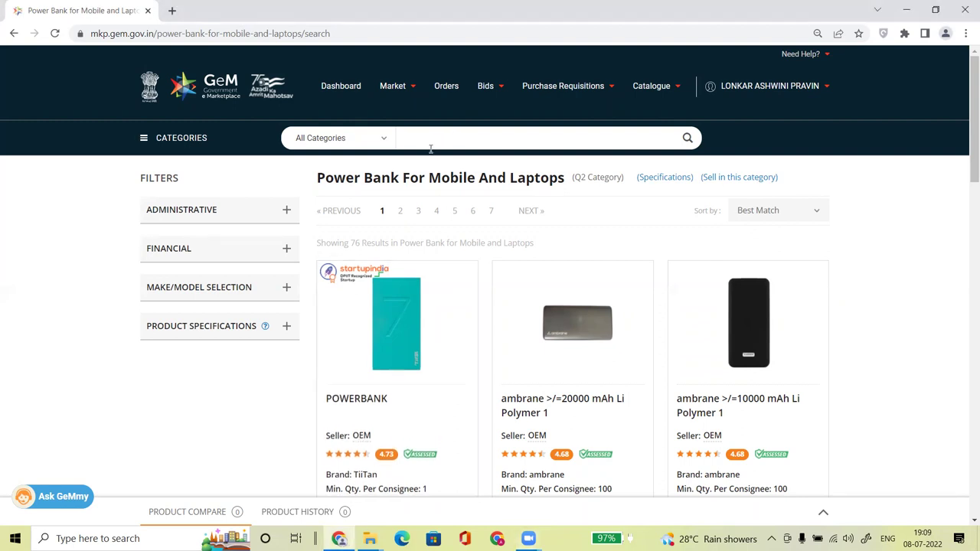
# Step: Search for table and open the Executive Computer Table results
pyautogui.write('table')
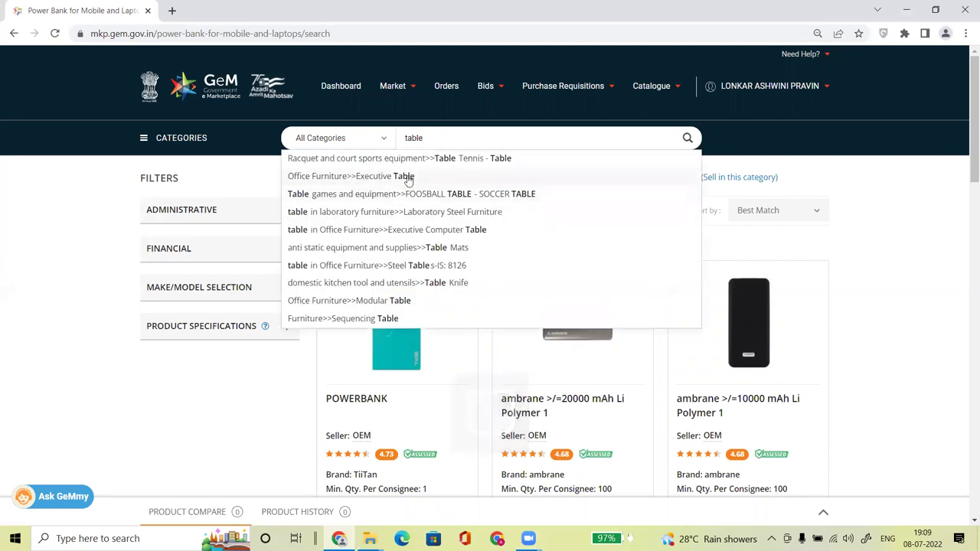
pyautogui.click(426, 235)
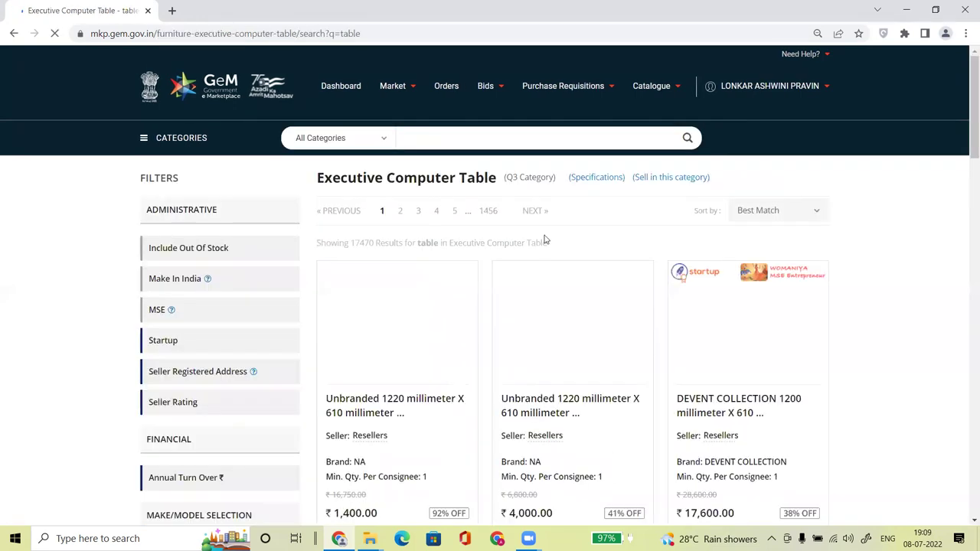
pyautogui.moveTo(505, 179); pyautogui.dragTo(559, 178)
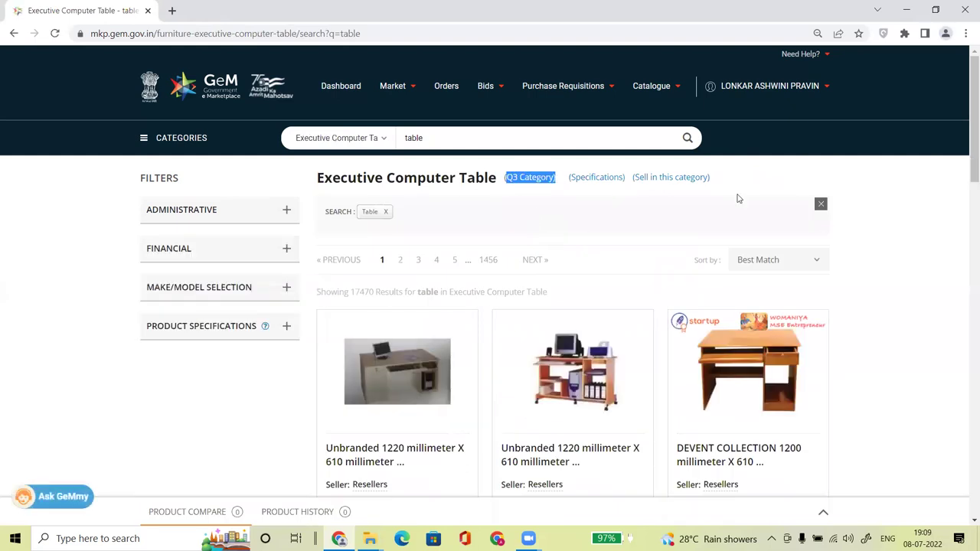
pyautogui.moveTo(970, 157); pyautogui.dragTo(965, 219)
pyautogui.scroll(-1, 385, 232)
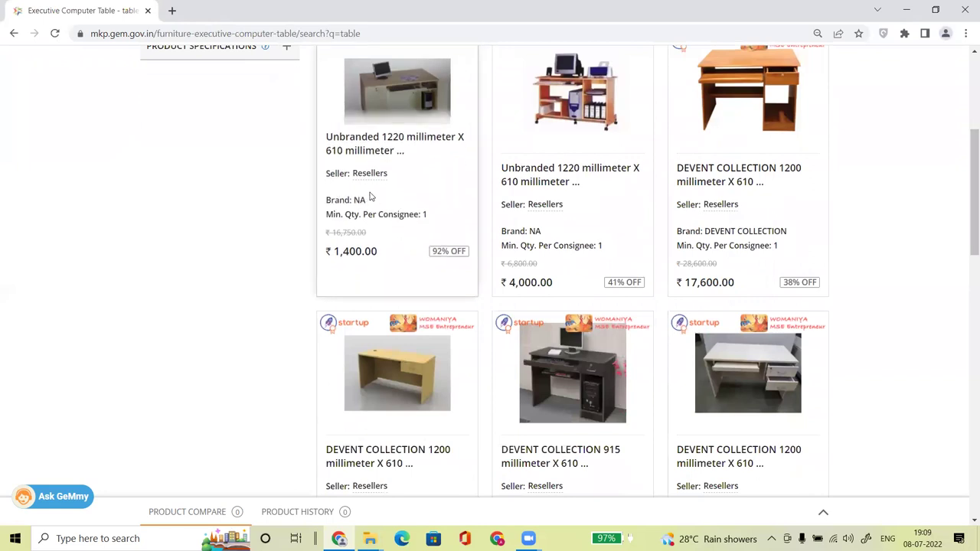
# Step: Open the first unbranded table listing in a new tab, note its not-verified-by-OEM warnings, and close it
pyautogui.rightClick(382, 147)
pyautogui.click(416, 161)
pyautogui.click(208, 9)
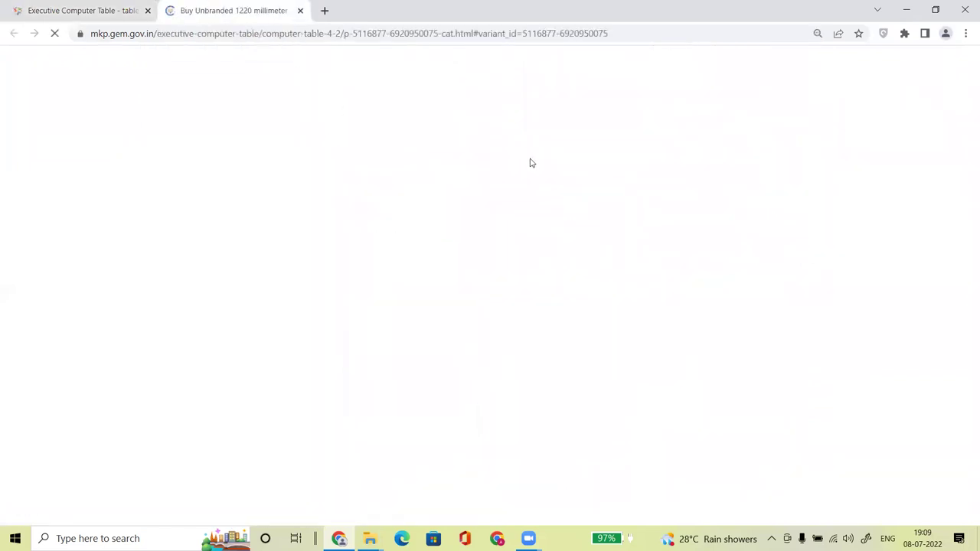
pyautogui.moveTo(964, 124); pyautogui.dragTo(969, 175)
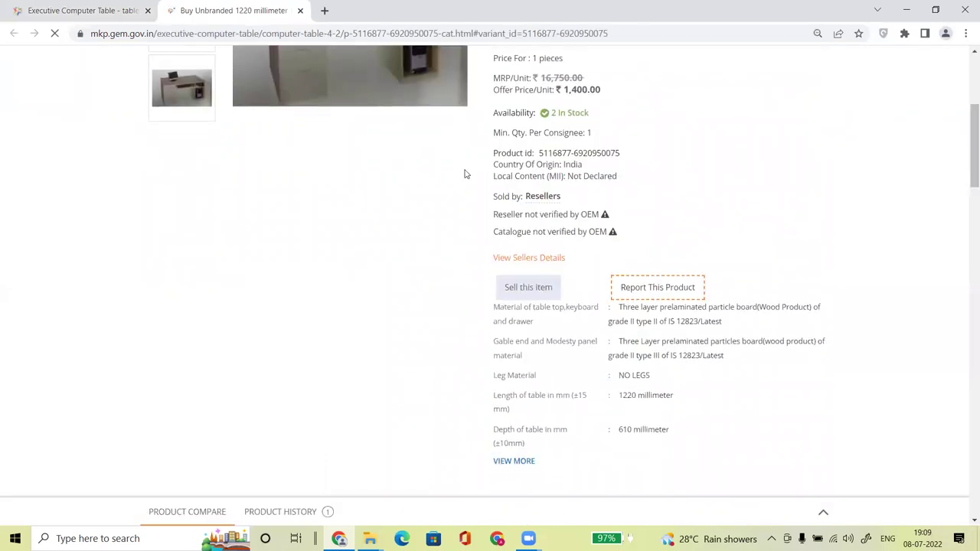
pyautogui.moveTo(495, 214); pyautogui.dragTo(636, 262)
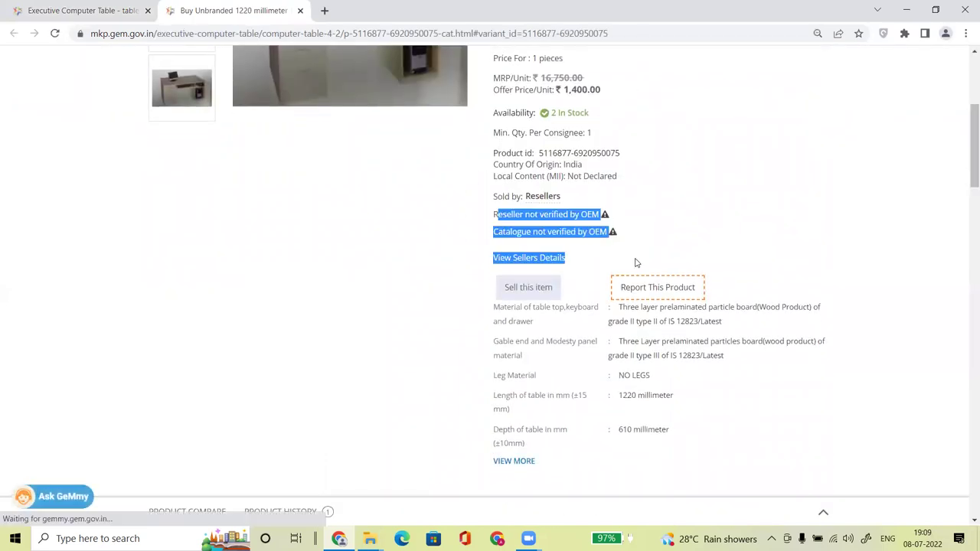
pyautogui.click(300, 11)
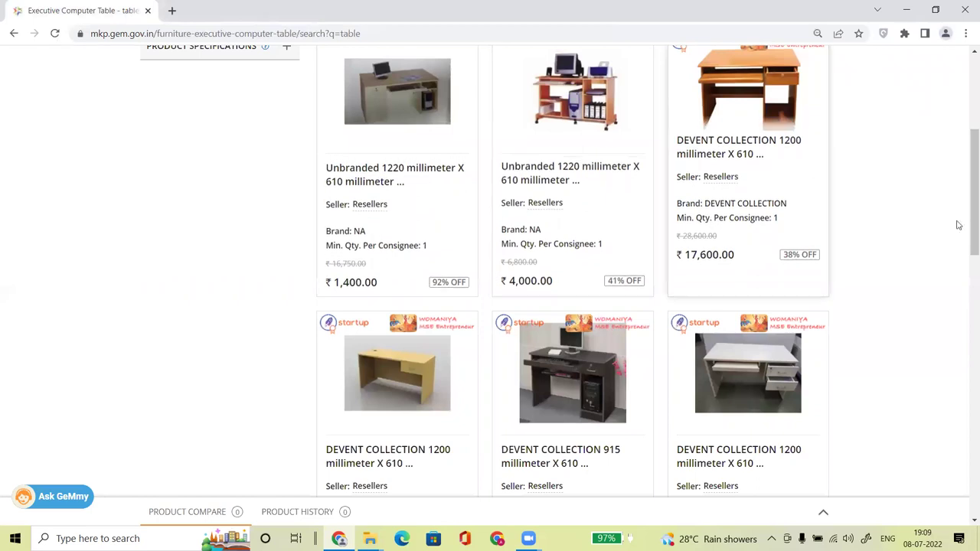
# Step: Open the DEVENT COLLECTION table in a new tab and check its OEM-verified reseller and catalogue status
pyautogui.rightClick(717, 143)
pyautogui.click(774, 153)
pyautogui.click(271, 9)
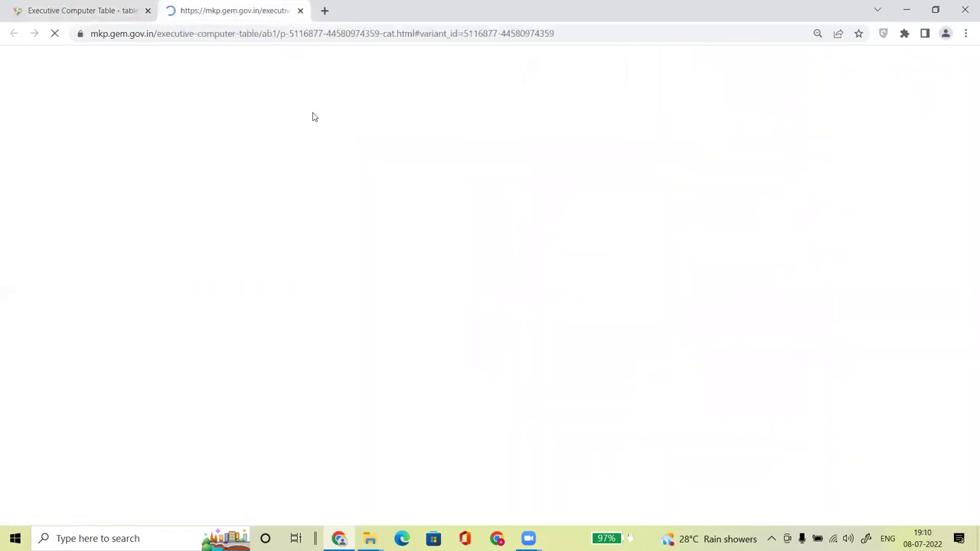
pyautogui.scroll(-4, 858, 299)
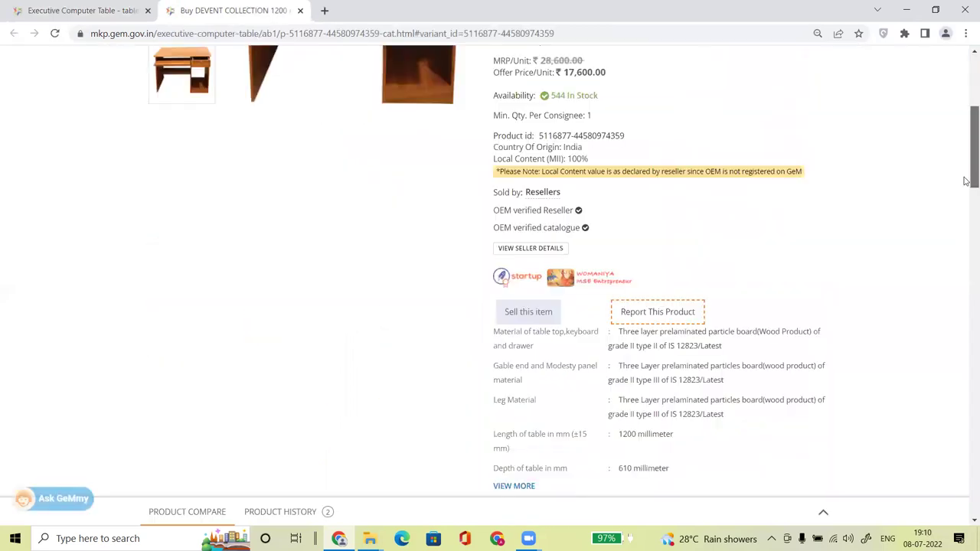
pyautogui.moveTo(493, 210); pyautogui.dragTo(564, 222)
pyautogui.moveTo(491, 229); pyautogui.dragTo(571, 229)
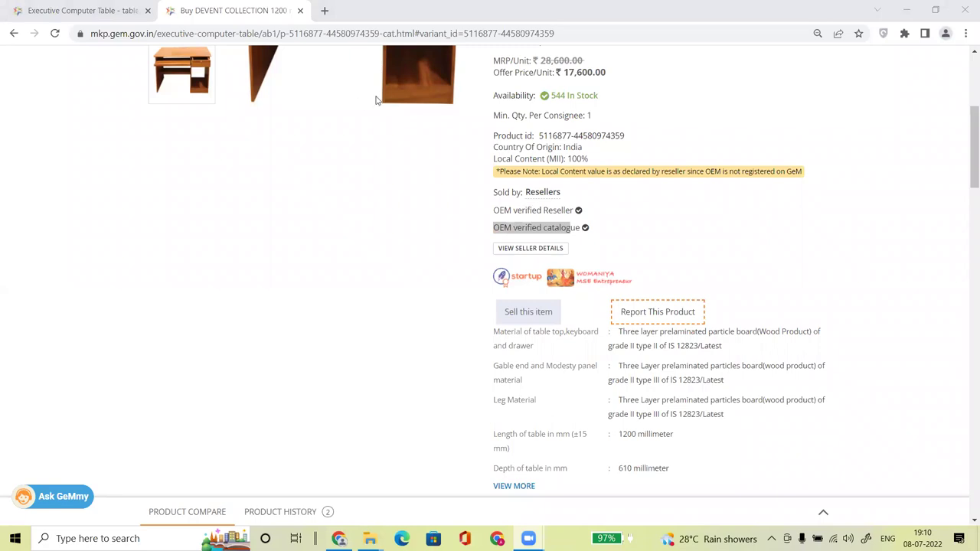
pyautogui.click(777, 244)
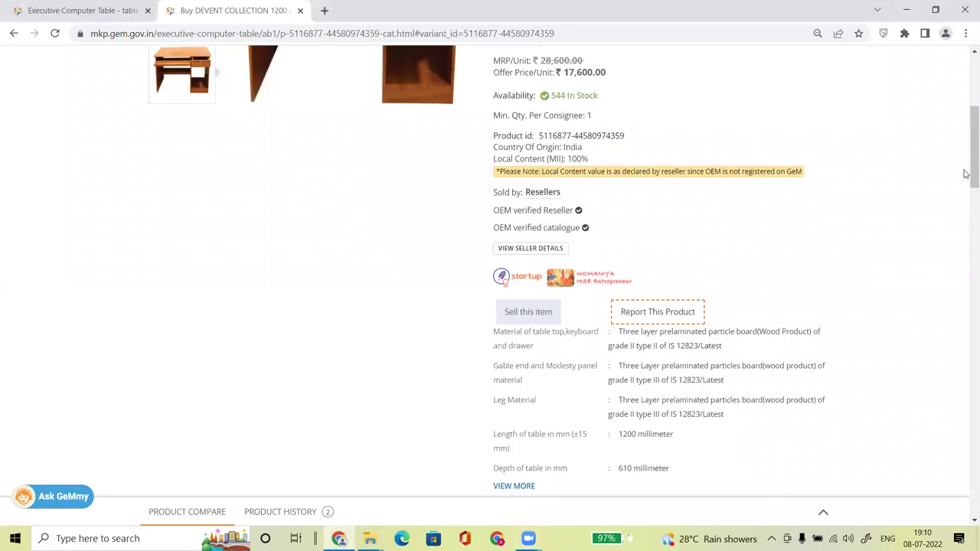
pyautogui.moveTo(969, 164); pyautogui.dragTo(508, 347)
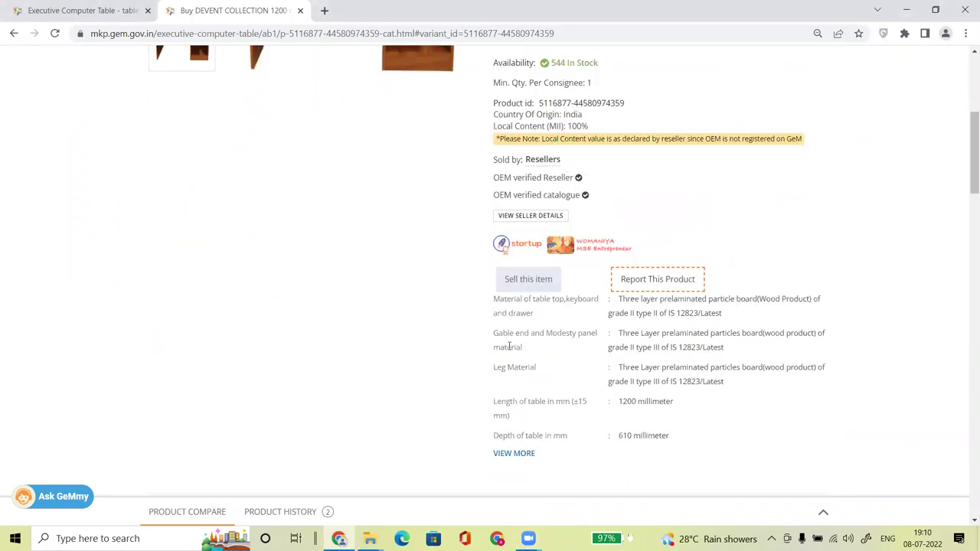
# Step: Show the DEVENT table's seller details, noting the ₹17,600 offer price
pyautogui.click(536, 280)
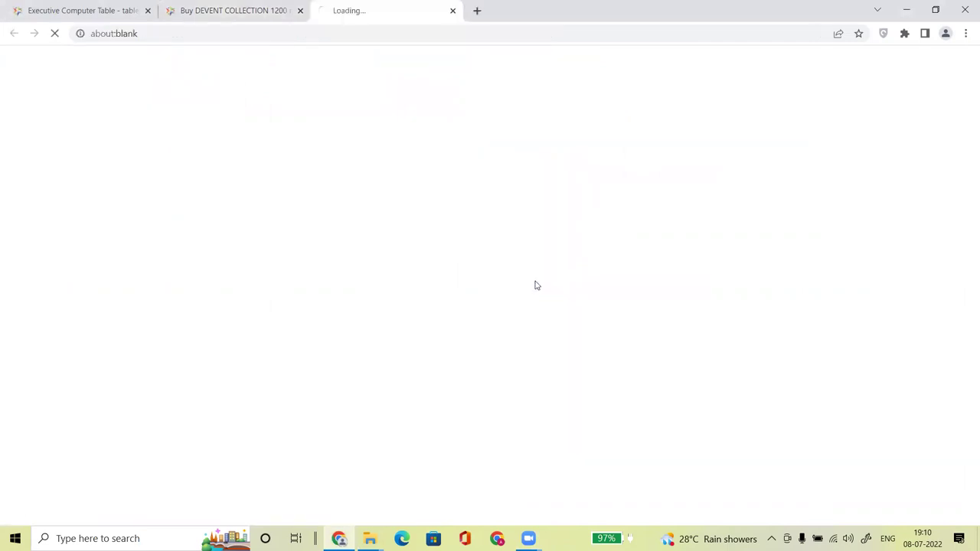
pyautogui.click(225, 11)
pyautogui.scroll(2, 965, 228)
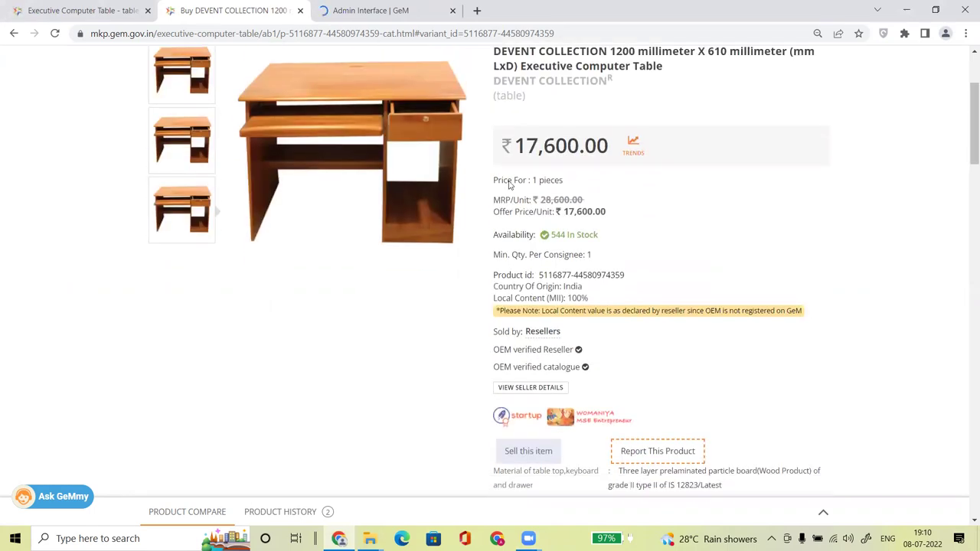
pyautogui.click(536, 387)
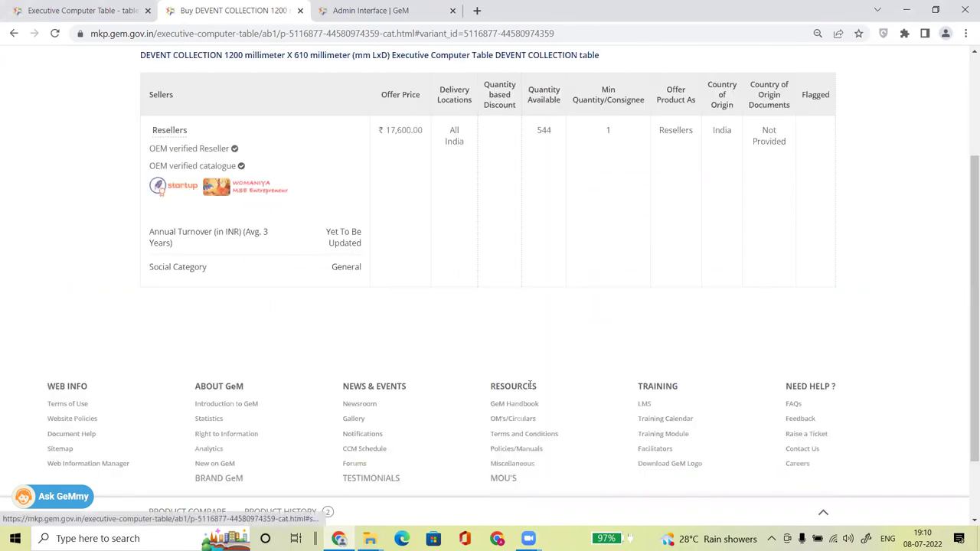
pyautogui.moveTo(381, 130); pyautogui.dragTo(419, 130)
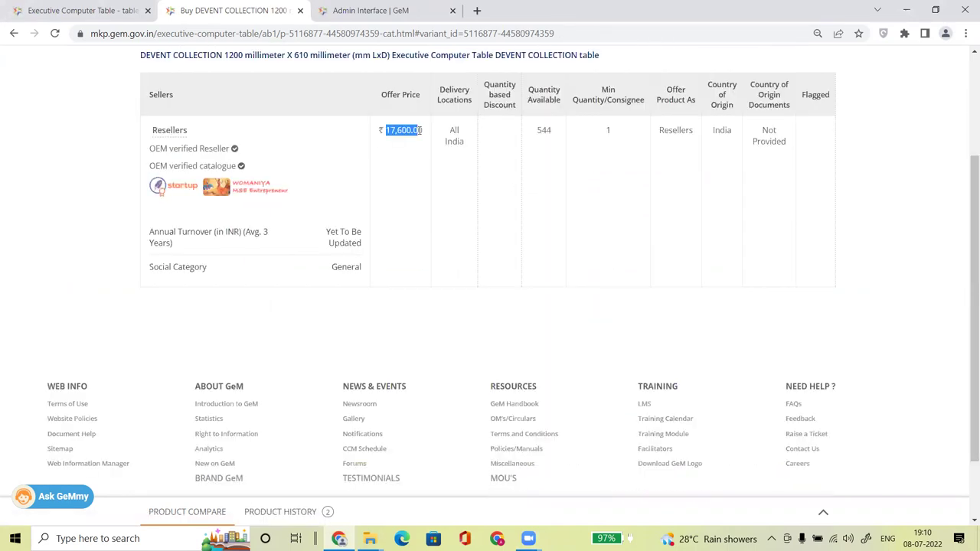
# Step: Confirm the seller type is Resellers and return to the Admin Interface catalogue form
pyautogui.scroll(5, 677, 253)
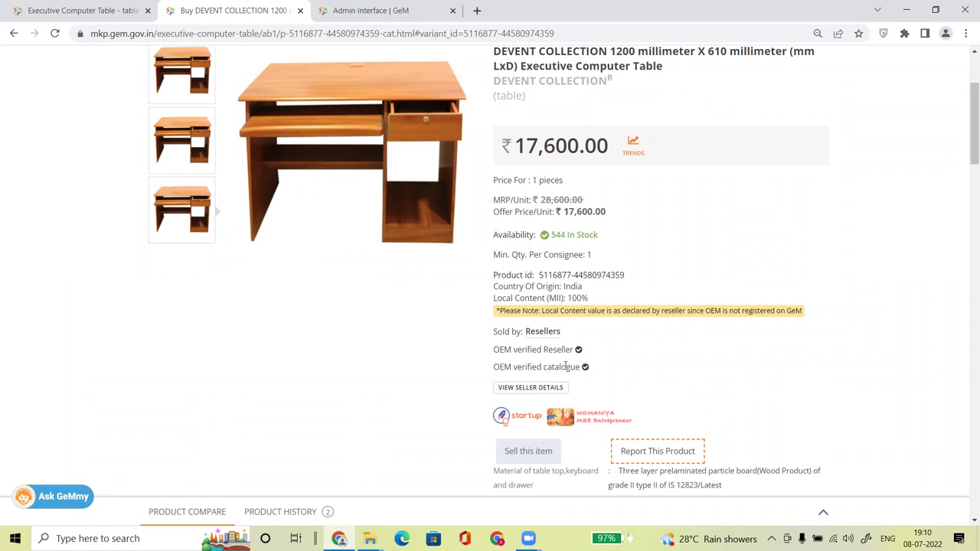
pyautogui.scroll(1, 965, 153)
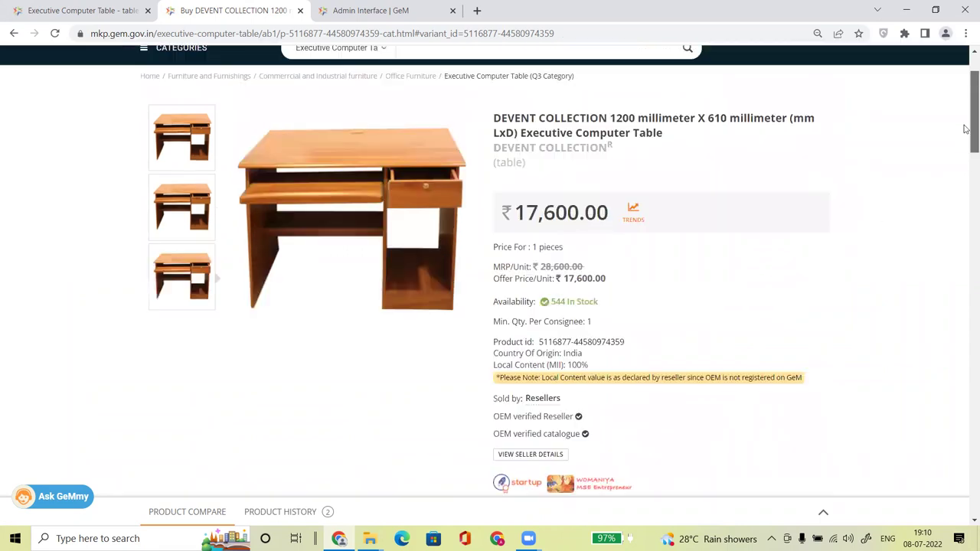
pyautogui.scroll(-1, 964, 144)
pyautogui.scroll(-1, 964, 145)
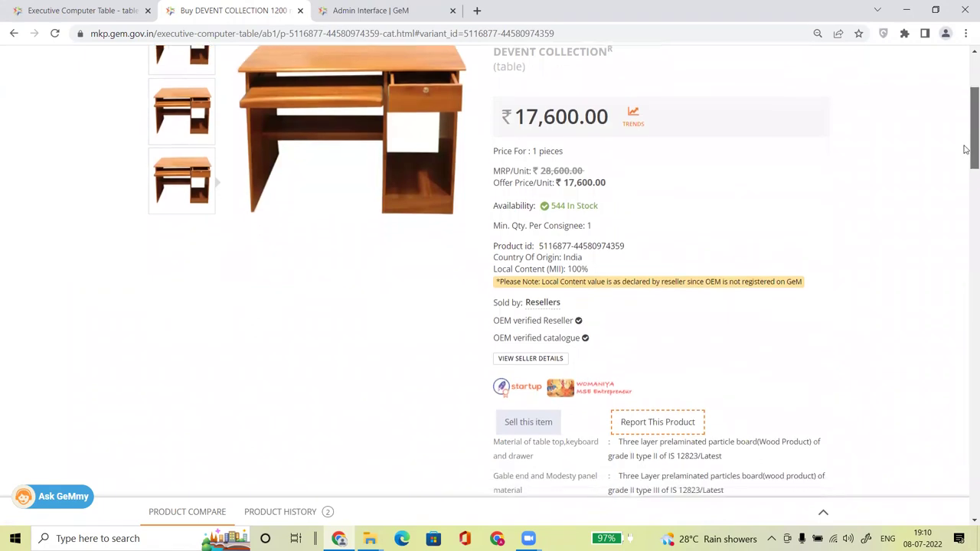
pyautogui.scroll(-1, 964, 149)
pyautogui.scroll(1, 965, 147)
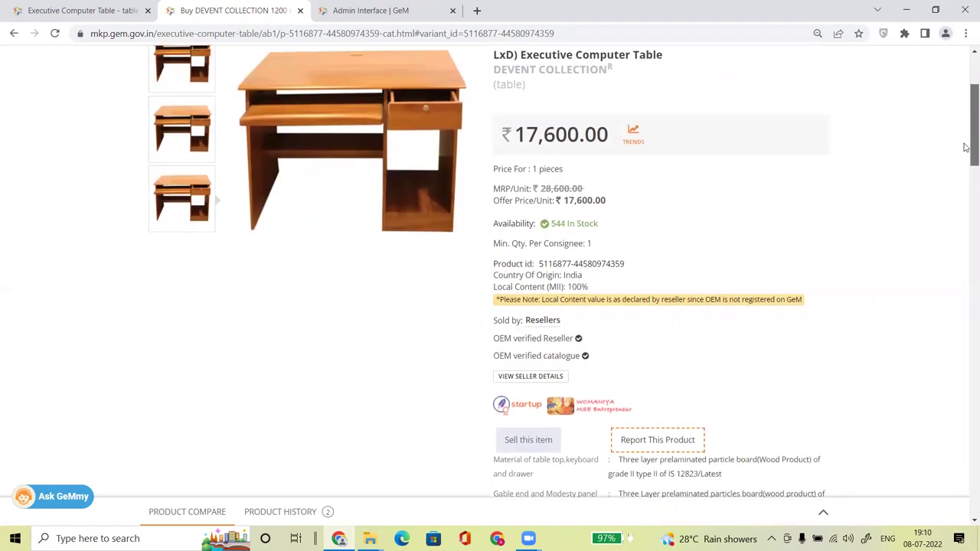
pyautogui.moveTo(521, 320); pyautogui.dragTo(565, 325)
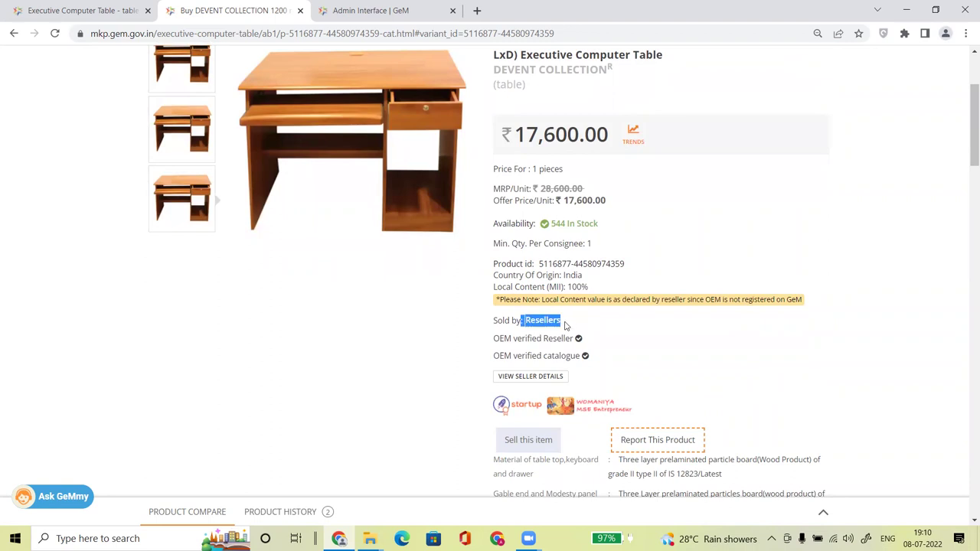
pyautogui.click(371, 10)
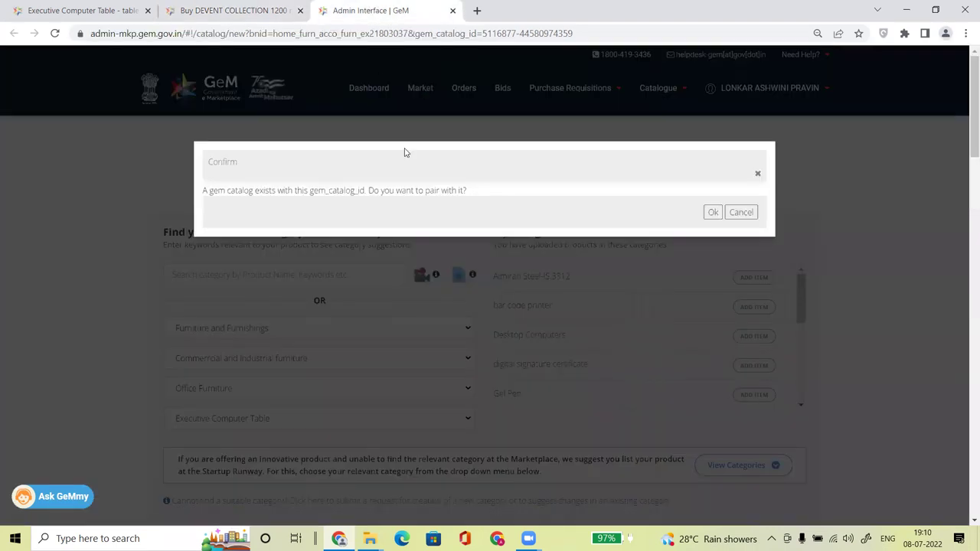
# Step: Accept pairing with the existing catalogue and enter the authorization number and agency
pyautogui.click(713, 213)
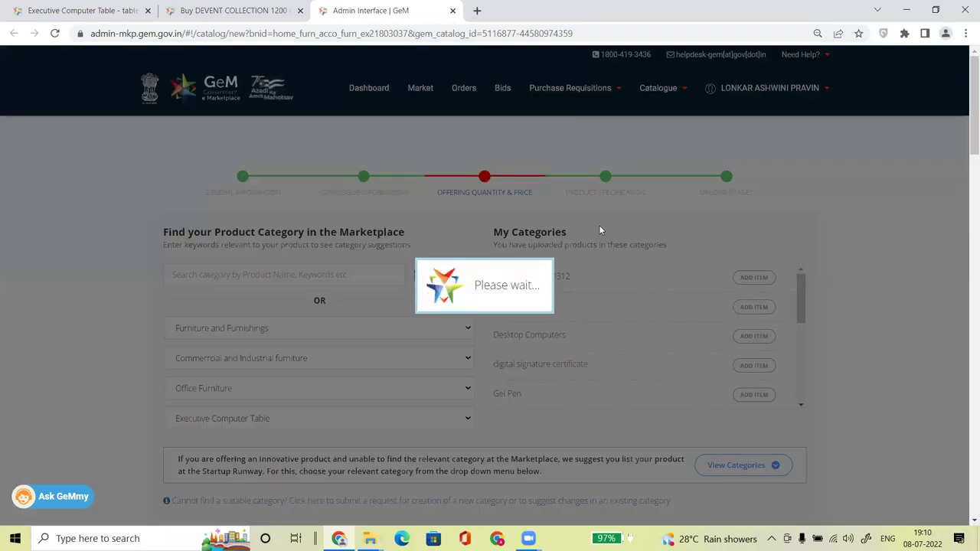
pyautogui.scroll(-3, 416, 262)
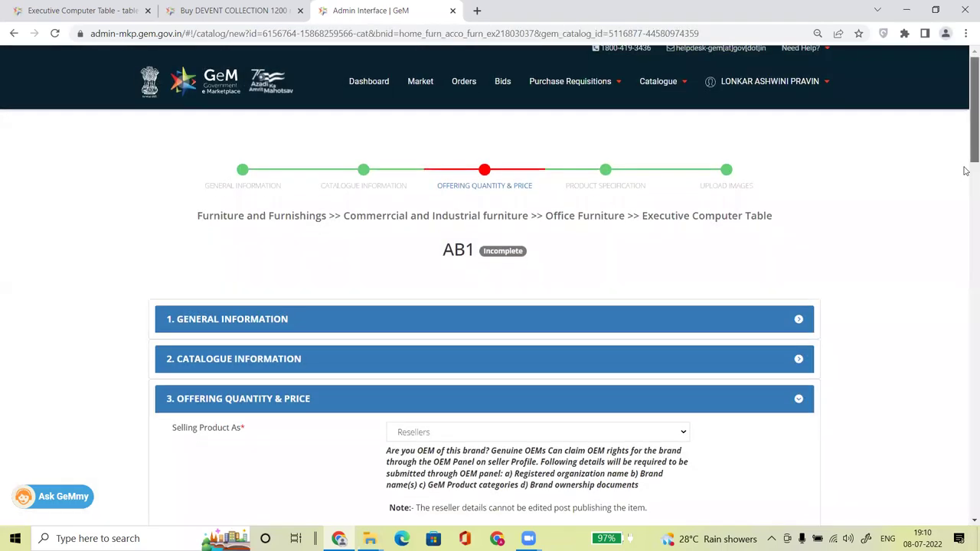
pyautogui.click(430, 352)
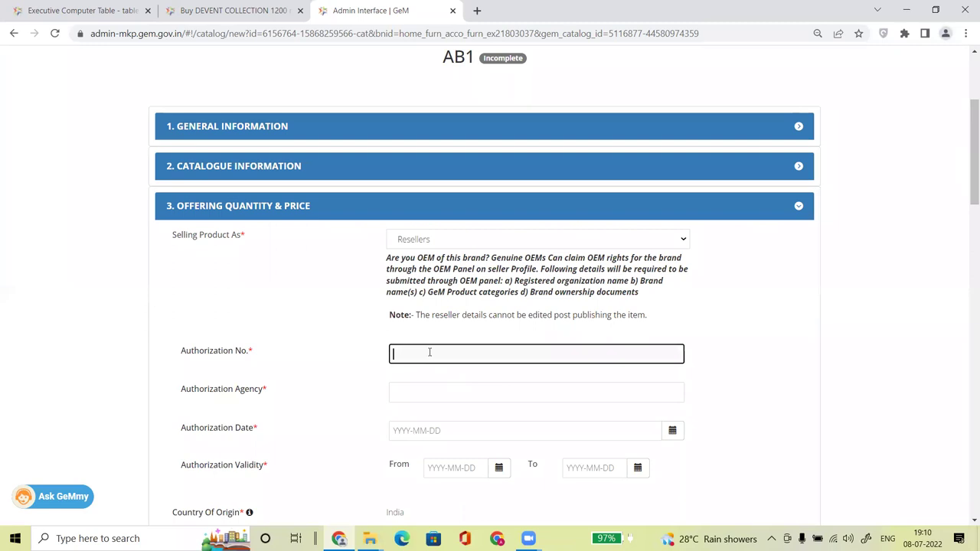
pyautogui.write('284728347')
pyautogui.press('Tab')
pyautogui.write('na')
pyautogui.press('Tab')
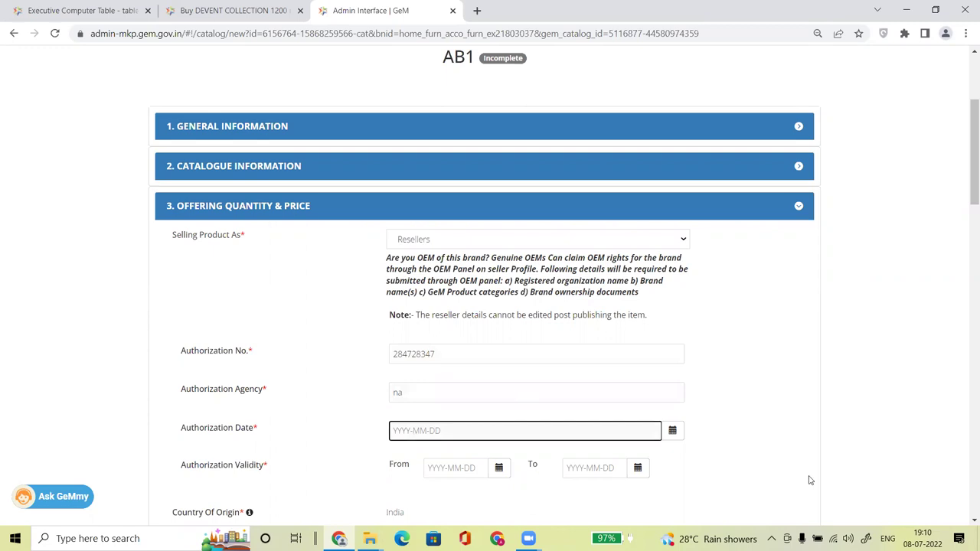
# Step: Set the authorization date to 2022-07-01
pyautogui.click(673, 433)
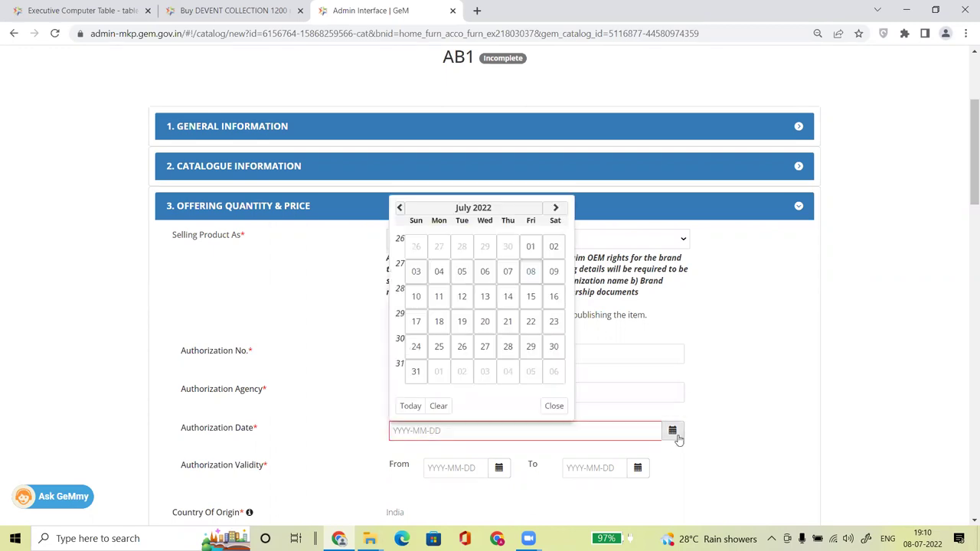
pyautogui.click(530, 247)
pyautogui.scroll(-2, 966, 205)
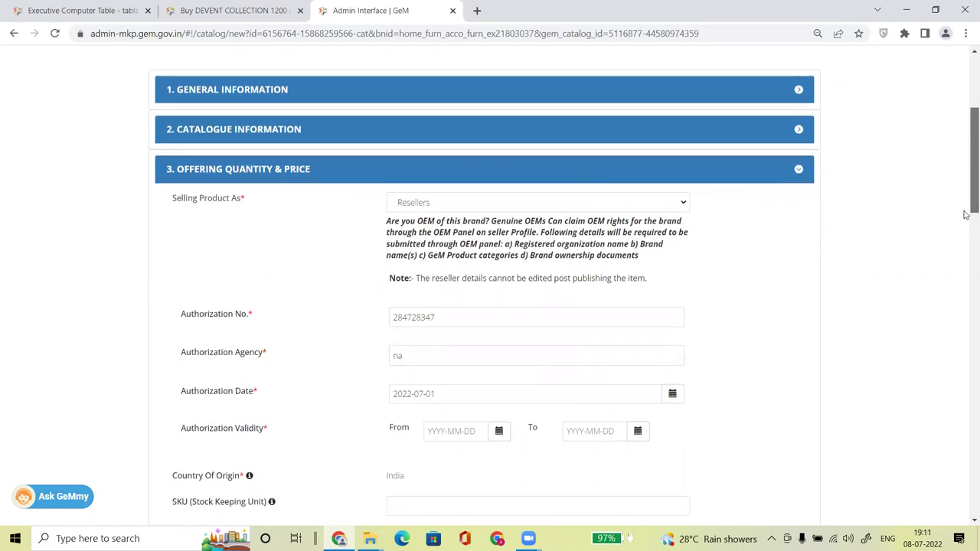
pyautogui.click(672, 327)
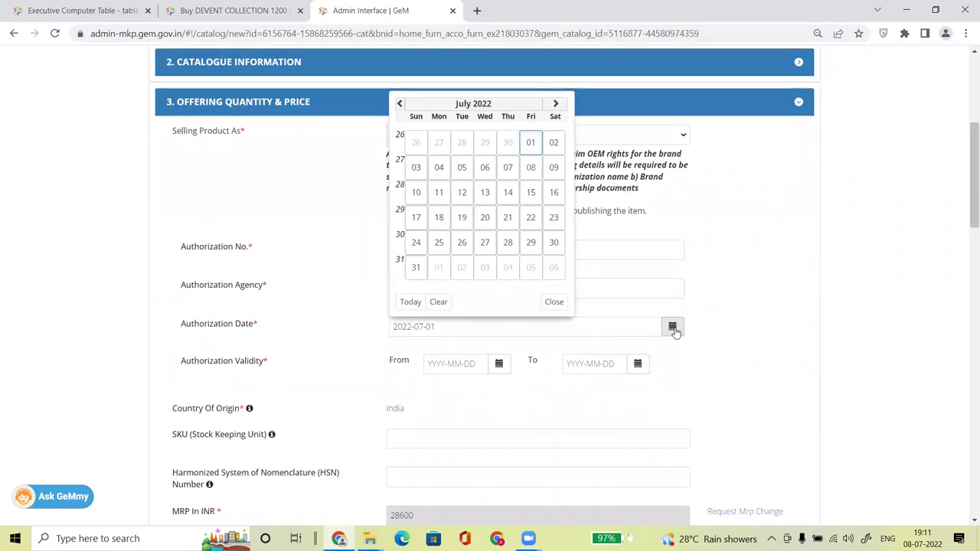
pyautogui.click(530, 142)
# Step: Set the authorization validity from 2022-07-01 to 2022-10-31
pyautogui.click(498, 364)
pyautogui.click(572, 180)
pyautogui.click(637, 364)
pyautogui.click(729, 141)
pyautogui.doubleClick(728, 141)
pyautogui.click(614, 312)
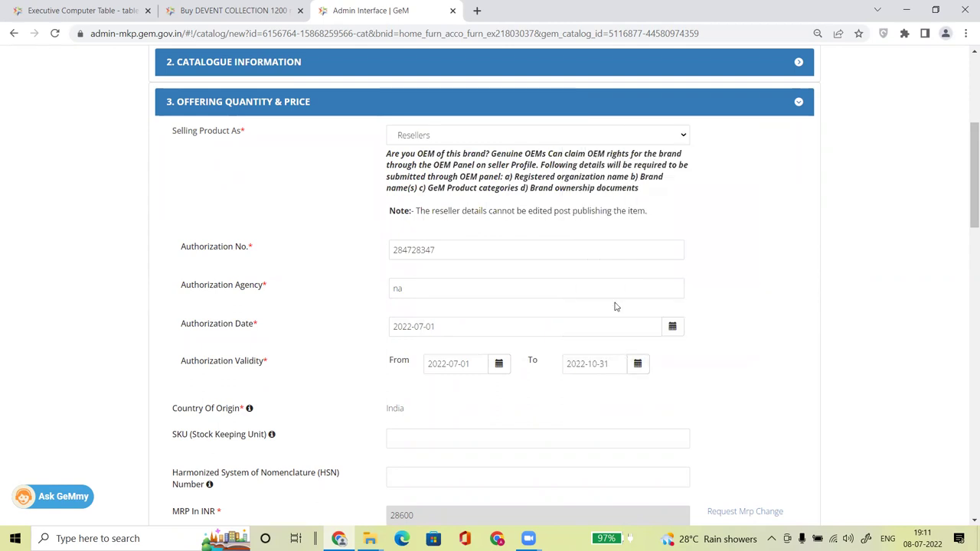
# Step: Enter an offer price of 22000 INR
pyautogui.scroll(-3, 428, 343)
pyautogui.click(404, 337)
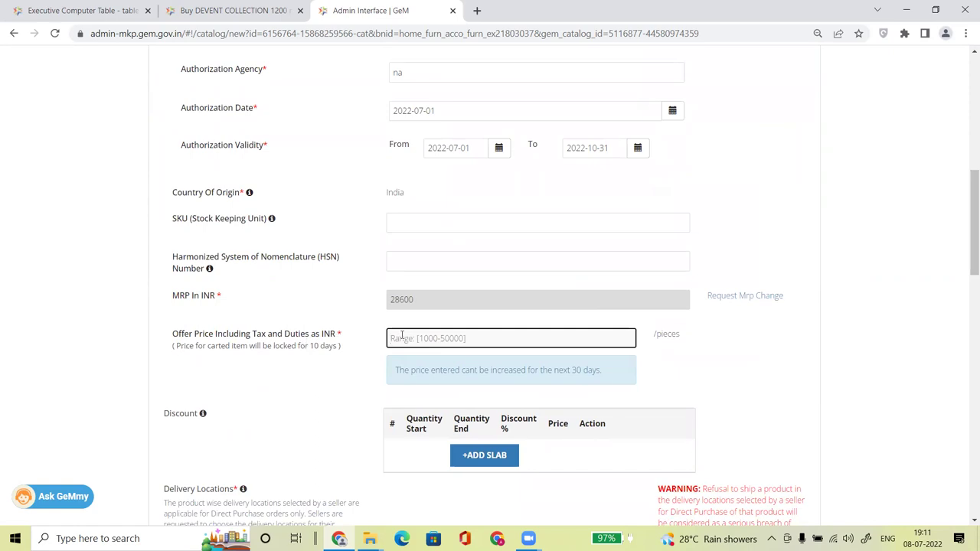
pyautogui.write('22')
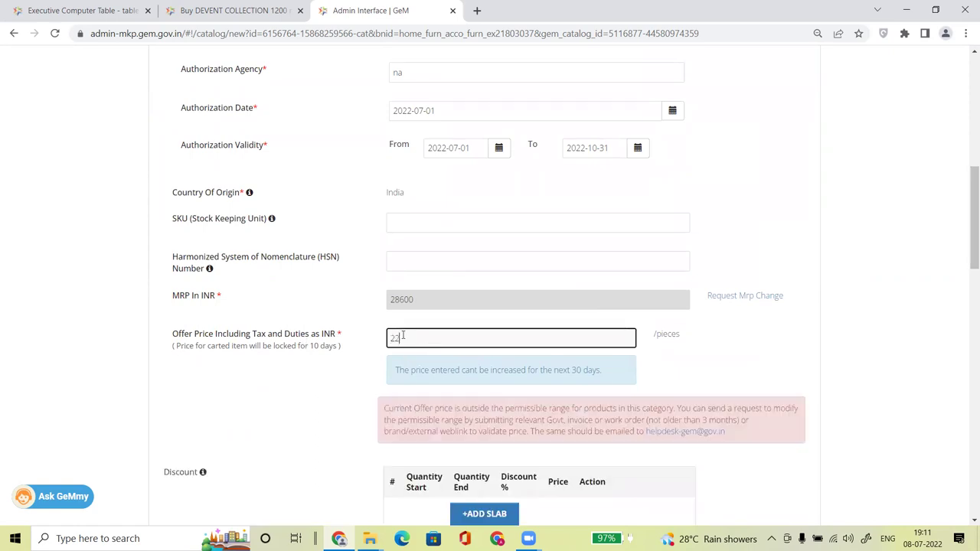
pyautogui.write('600')
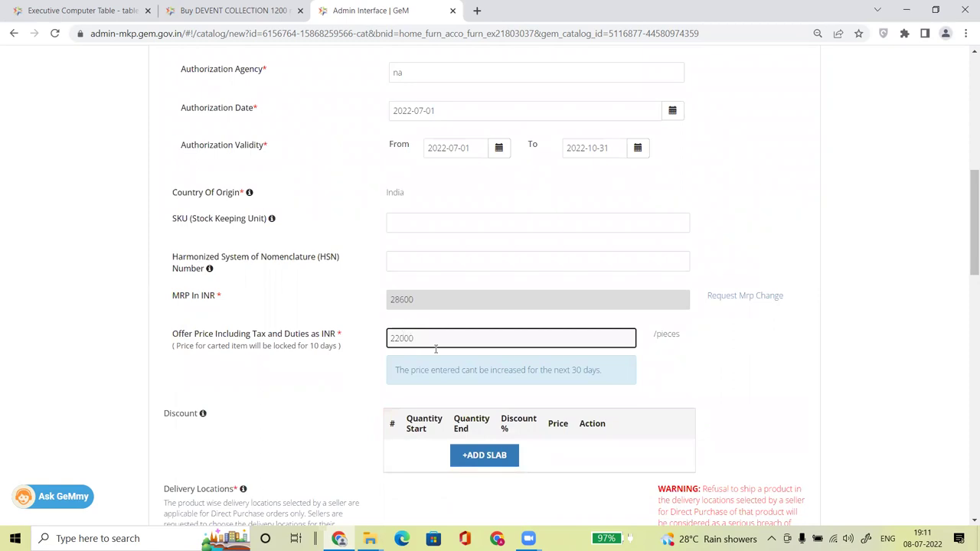
pyautogui.click(638, 368)
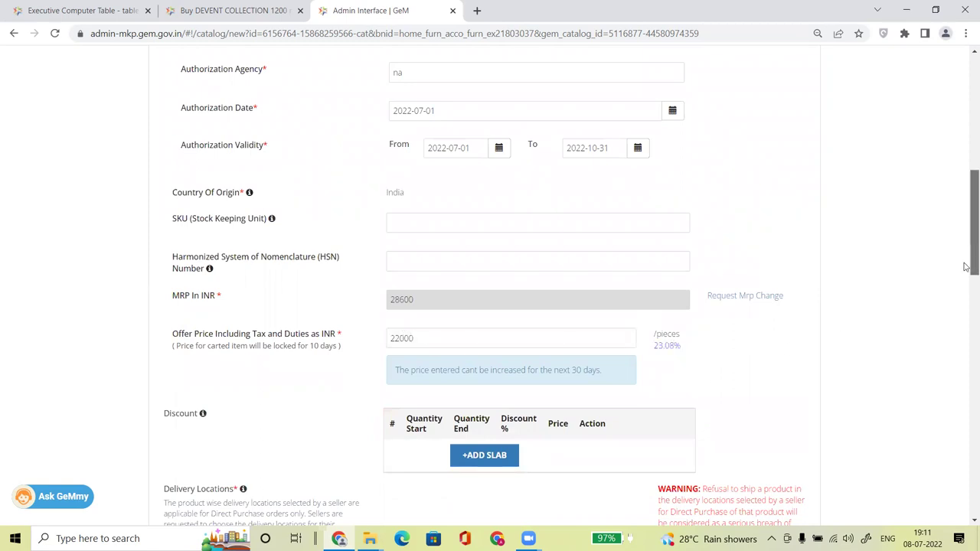
pyautogui.scroll(-5, 965, 294)
# Step: Add Maharashtra, Daman Diu and the North, Central and East zones as delivery areas
pyautogui.click(574, 357)
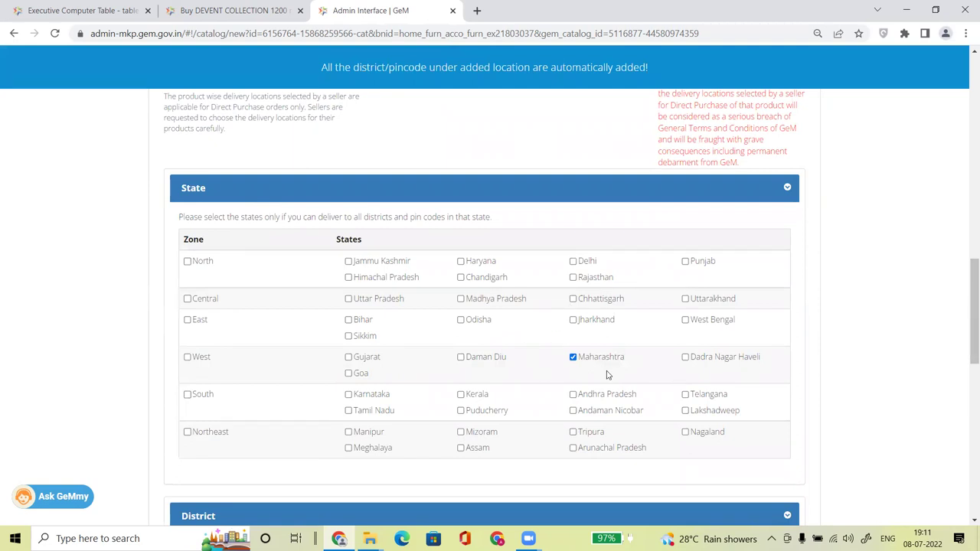
pyautogui.click(460, 357)
pyautogui.click(187, 261)
pyautogui.click(551, 157)
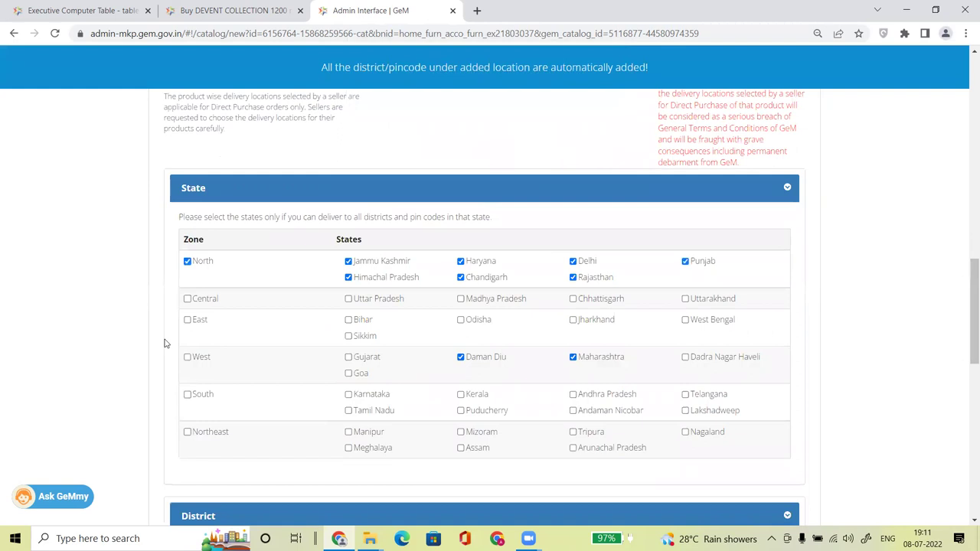
pyautogui.click(187, 299)
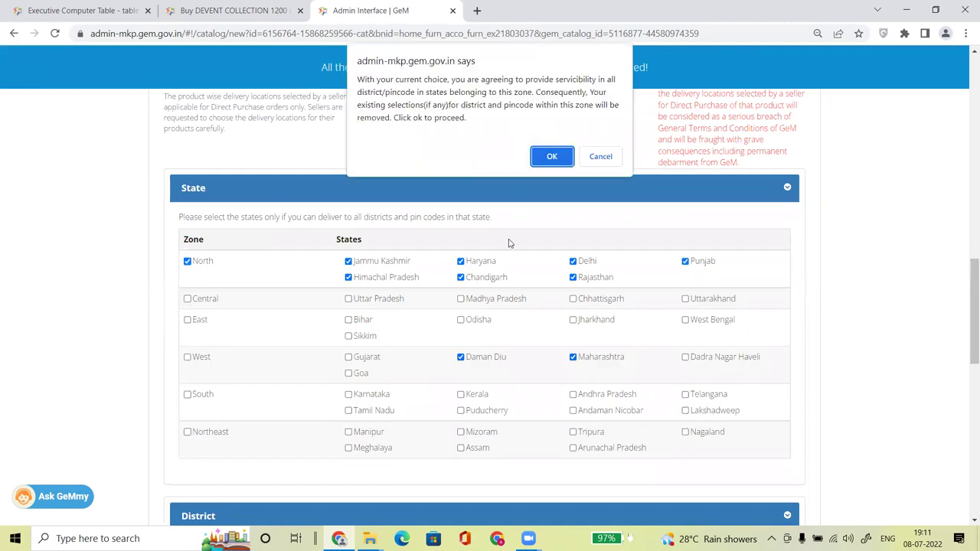
pyautogui.click(551, 157)
pyautogui.click(188, 320)
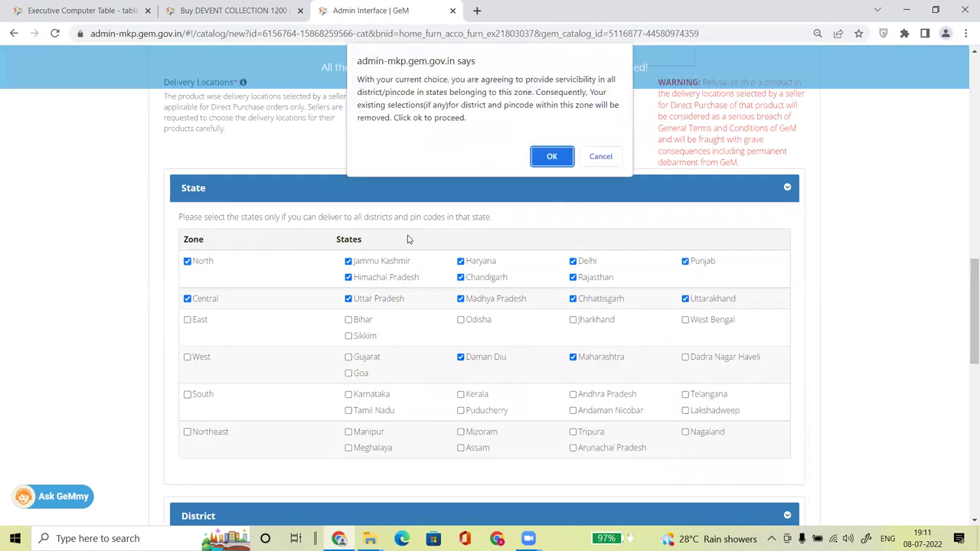
pyautogui.click(553, 156)
# Step: Add the West, South and Northeast zones, confirming serviceability for each
pyautogui.click(186, 357)
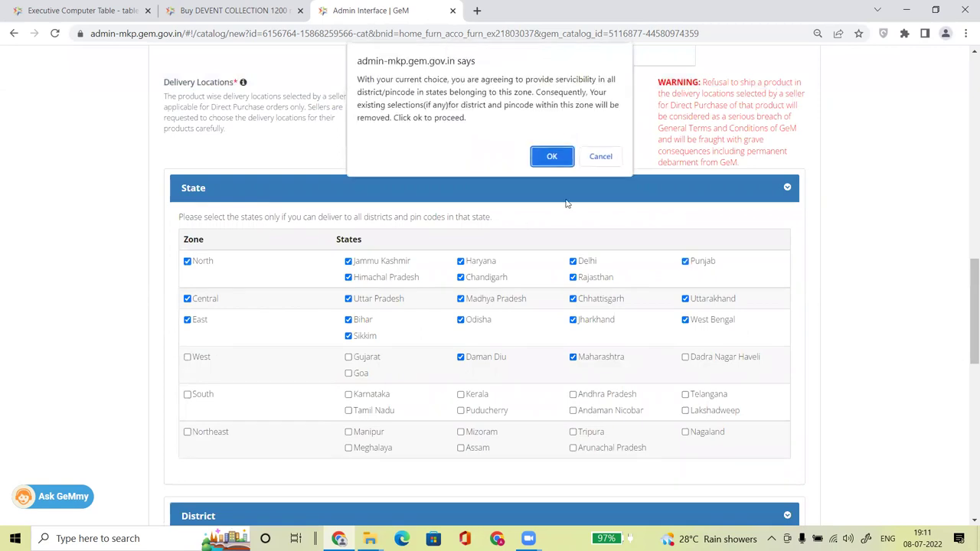
pyautogui.click(544, 161)
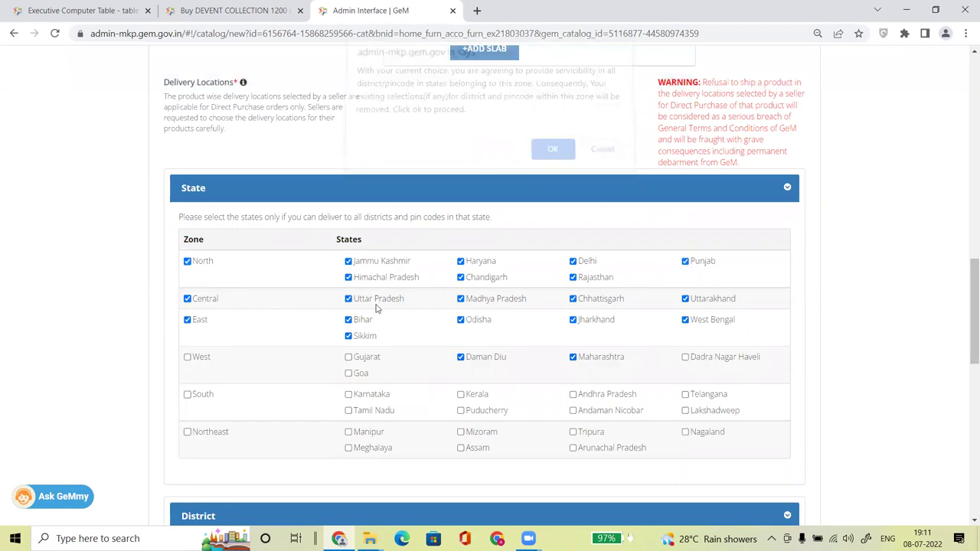
pyautogui.click(187, 396)
pyautogui.click(552, 157)
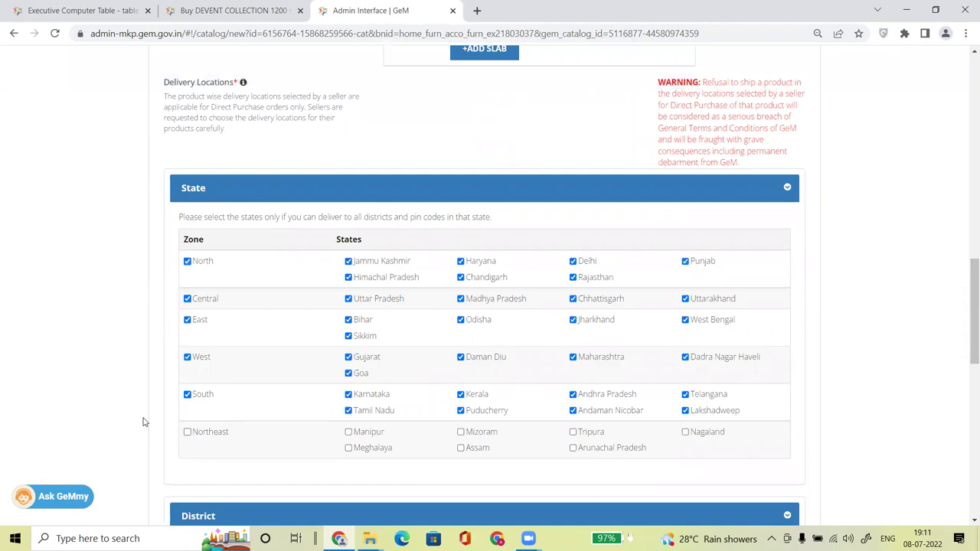
pyautogui.click(187, 433)
pyautogui.click(550, 160)
# Step: Remove Meghalaya, Manipur and Puducherry from the delivery states
pyautogui.click(348, 448)
pyautogui.click(348, 432)
pyautogui.click(461, 411)
pyautogui.moveTo(966, 277); pyautogui.dragTo(966, 354)
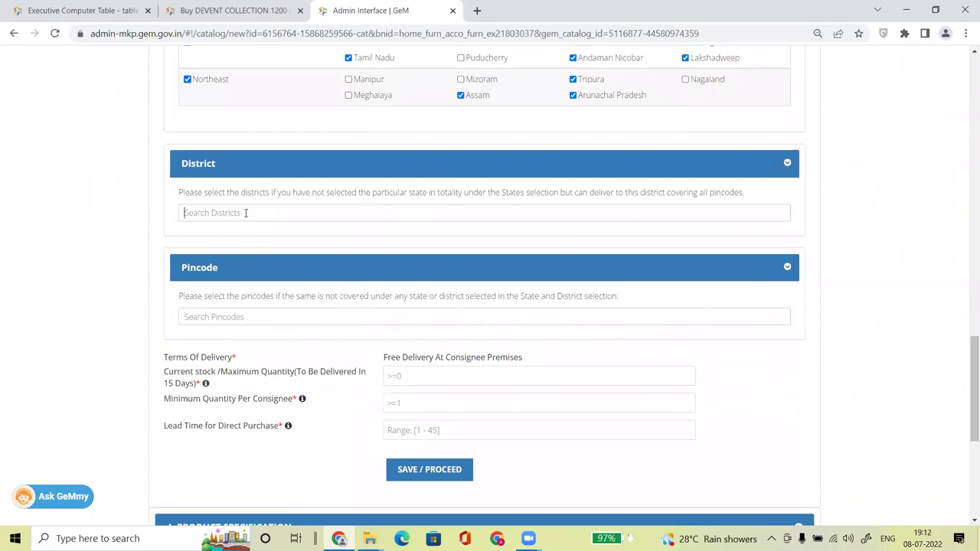
# Step: With stock at 1000, enter minimum quantity 10 per consignee and lead time 45 for direct purchase
pyautogui.moveTo(158, 375); pyautogui.dragTo(291, 374)
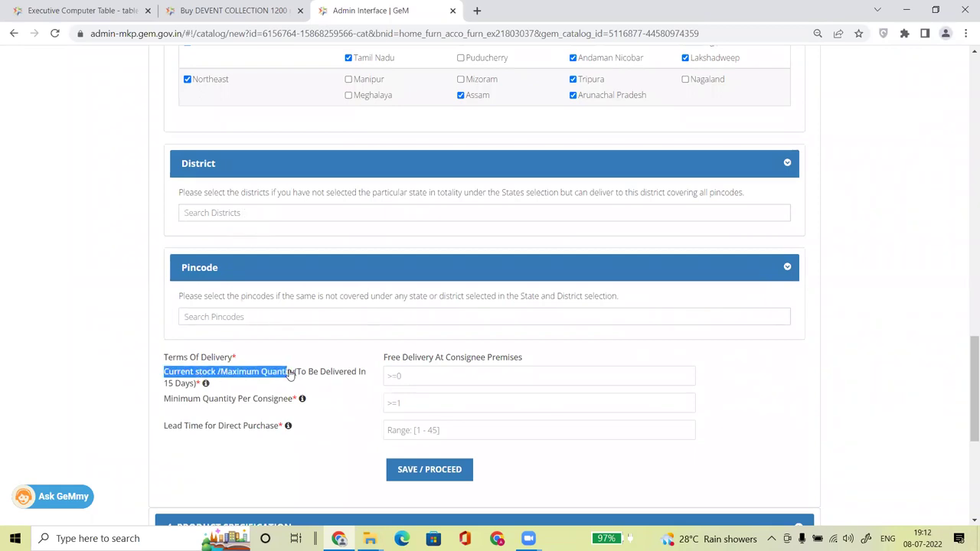
pyautogui.click(459, 380)
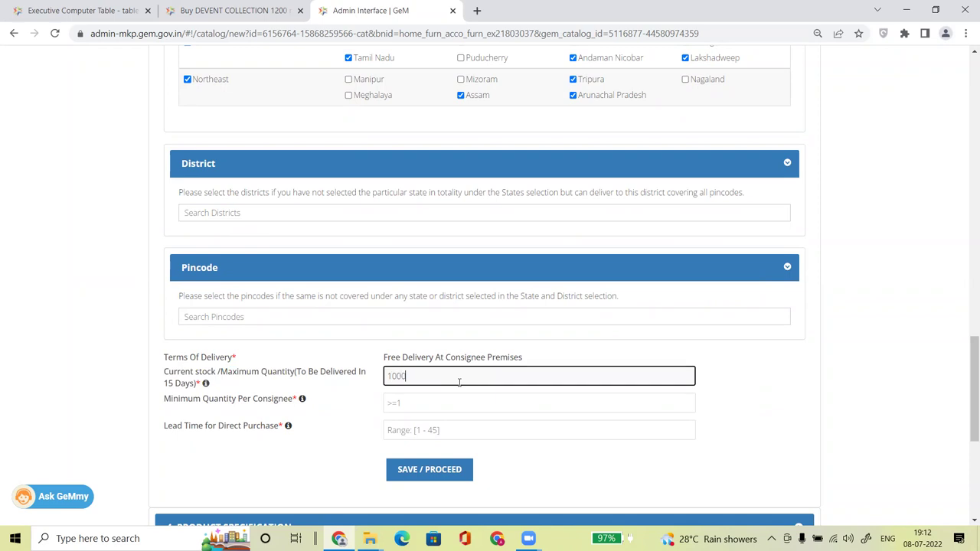
pyautogui.press('Tab')
pyautogui.write('10')
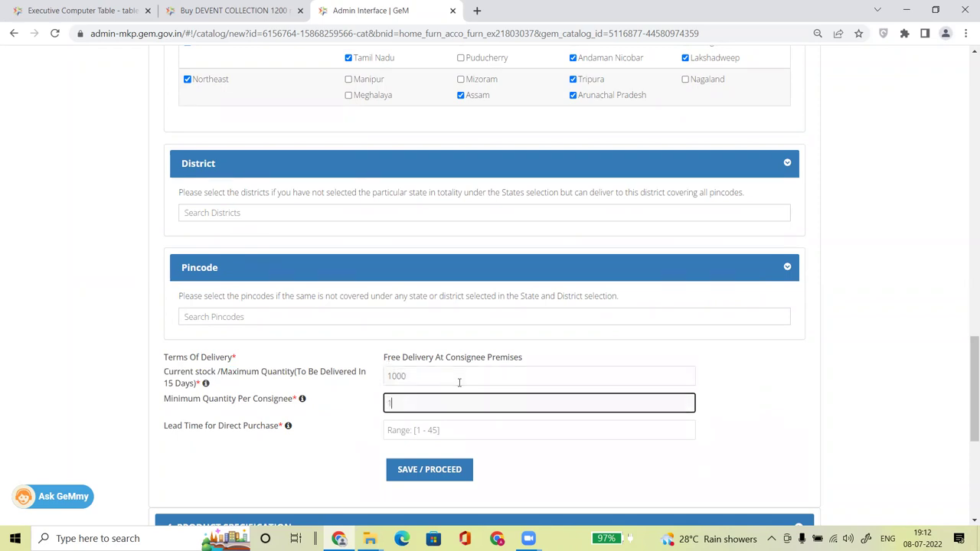
pyautogui.press('capslock')
pyautogui.press('capslock')
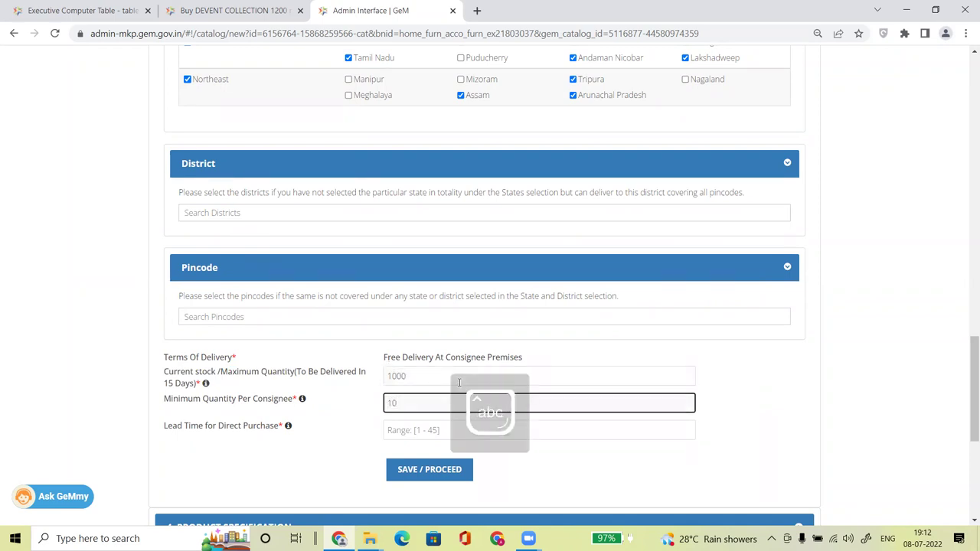
pyautogui.press('Tab')
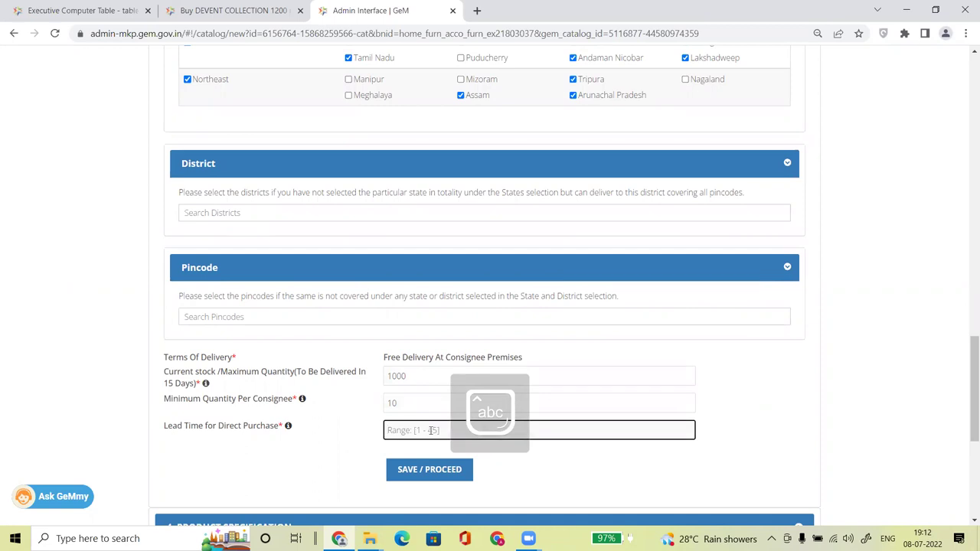
pyautogui.write('45')
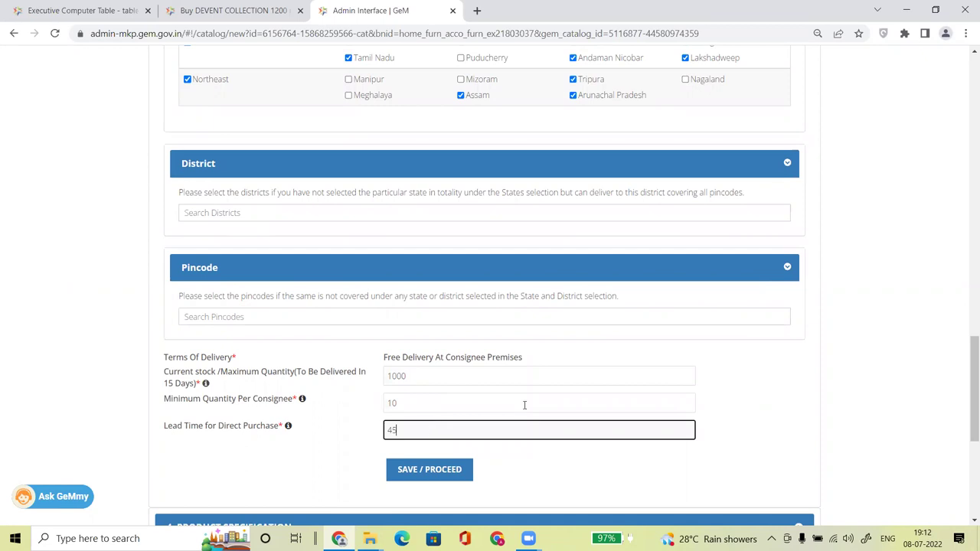
pyautogui.scroll(-2, 966, 362)
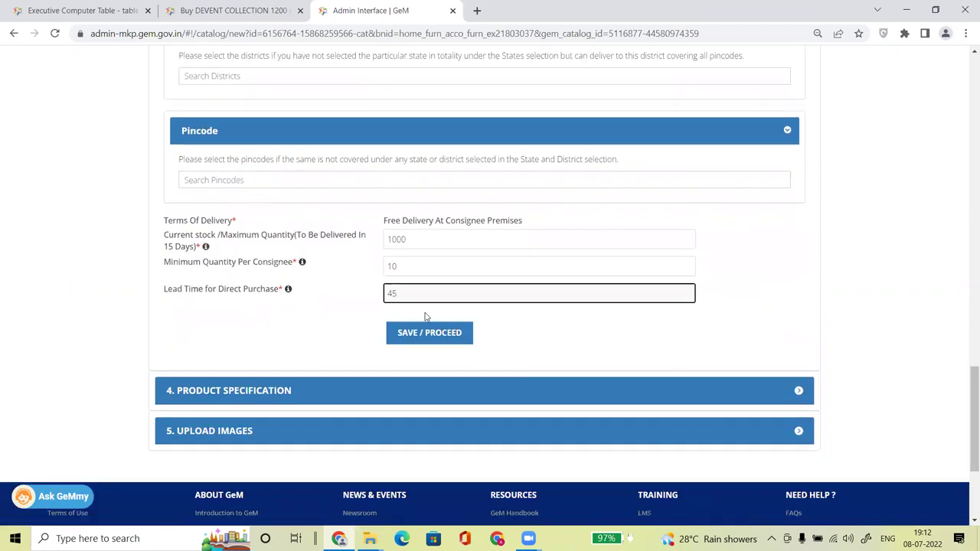
# Step: Save the offering details, review the GeM terms and conditions, and agree to them
pyautogui.click(429, 337)
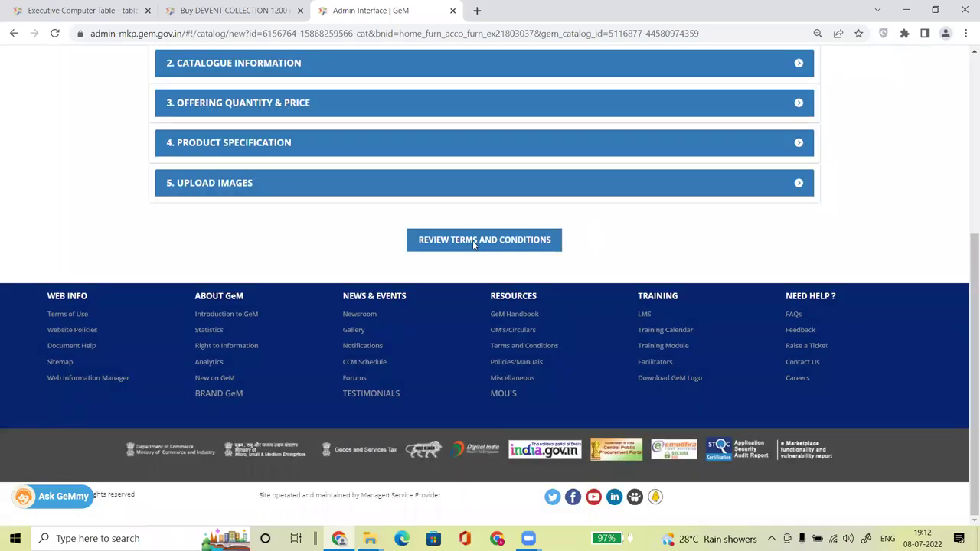
pyautogui.click(473, 242)
pyautogui.click(604, 11)
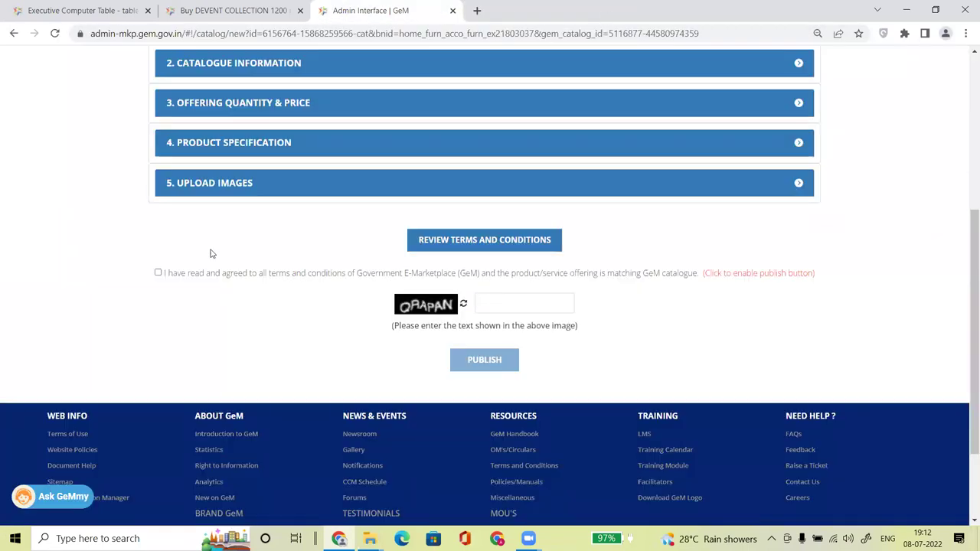
pyautogui.click(159, 272)
# Step: Enter the captcha in capital letters and publish the executive computer table catalogue
pyautogui.click(508, 303)
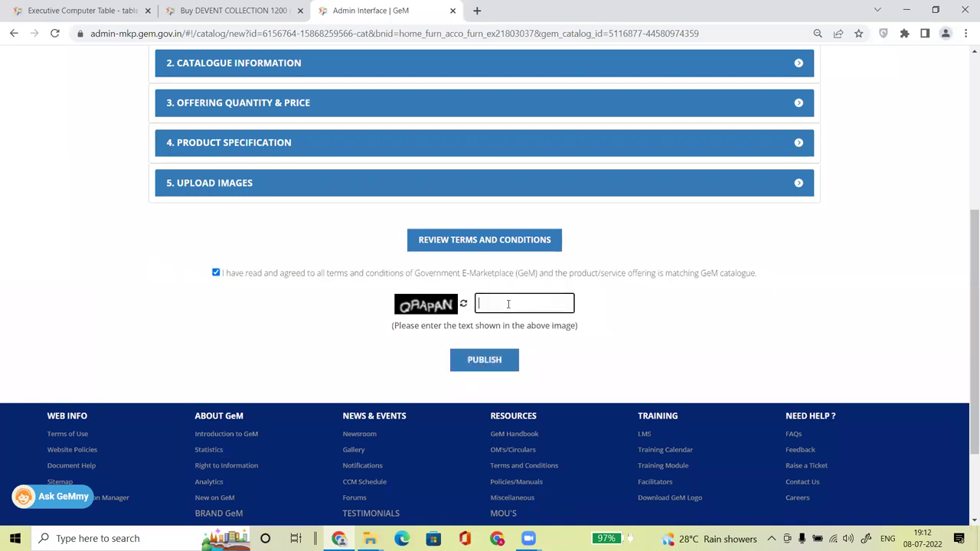
pyautogui.write('qrapan')
pyautogui.moveTo(525, 305); pyautogui.dragTo(463, 305)
pyautogui.press('capslock')
pyautogui.write('Q')
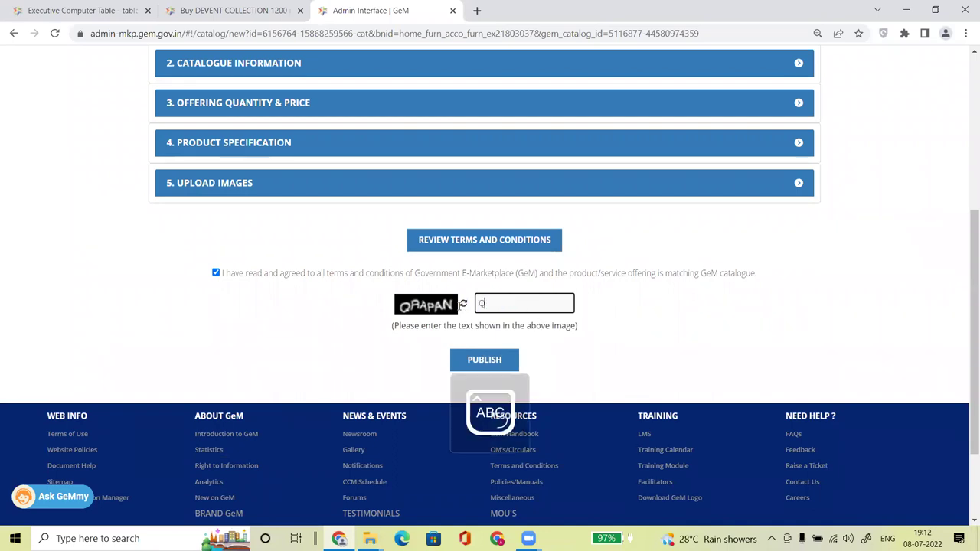
pyautogui.write('RAPAN')
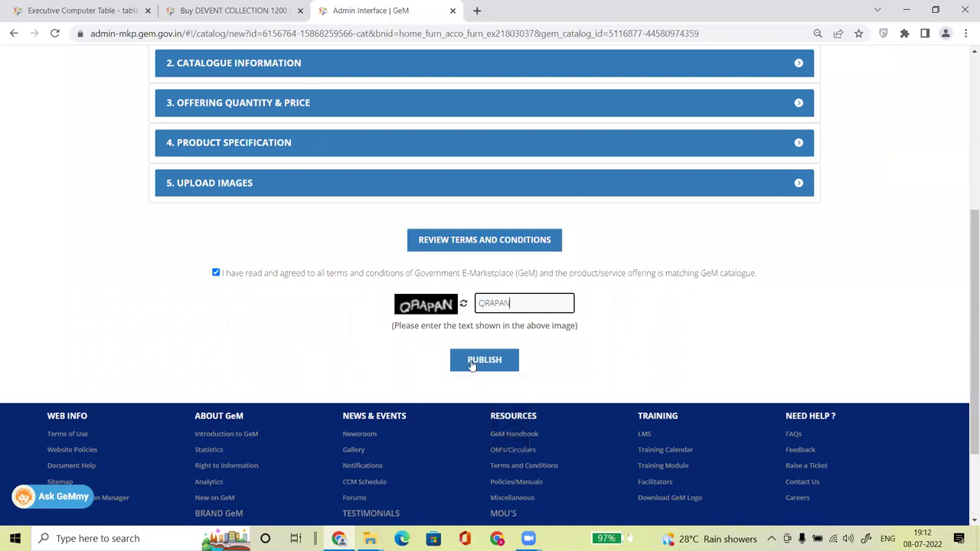
pyautogui.click(470, 361)
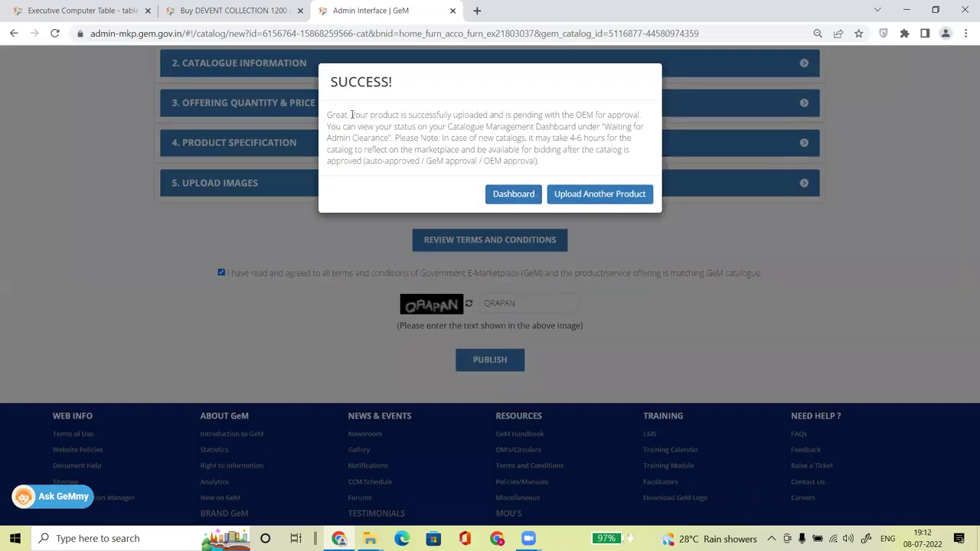
# Step: Confirm the upload succeeded pending OEM approval, then go to the catalogue dashboard
pyautogui.moveTo(330, 115); pyautogui.dragTo(494, 115)
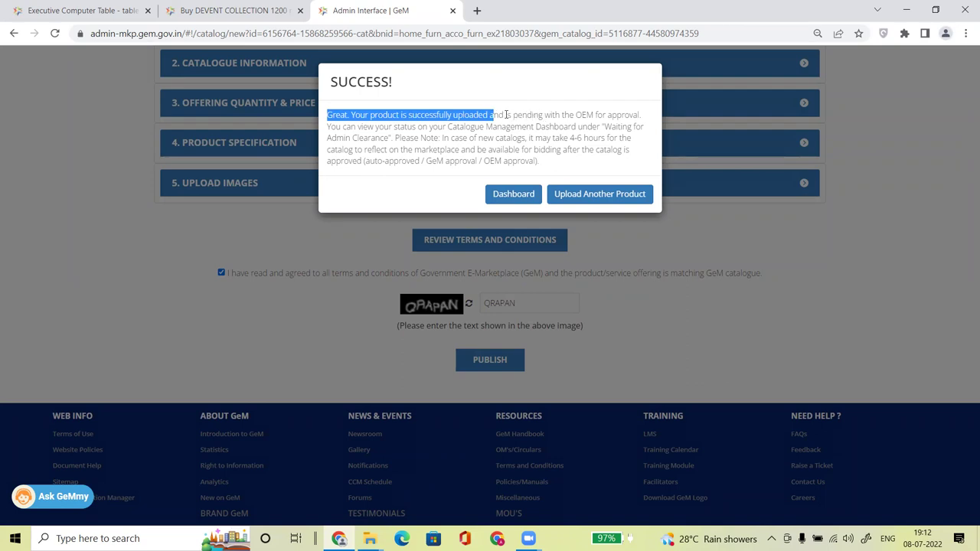
pyautogui.moveTo(504, 115); pyautogui.dragTo(643, 121)
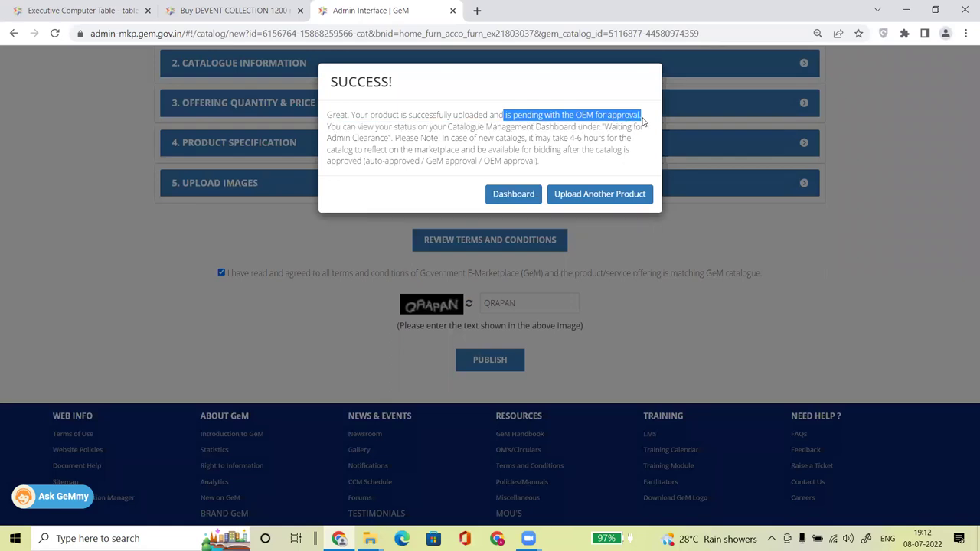
pyautogui.click(513, 195)
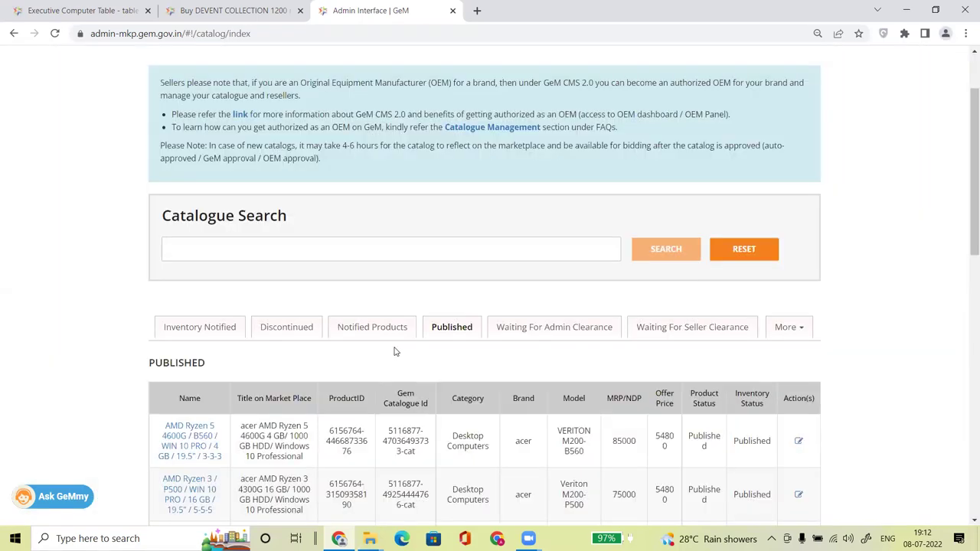
# Step: Review the AB1 DEVENT COLLECTION table row and its Awaiting OEM Approval status under Waiting For Admin Clearance
pyautogui.click(505, 327)
pyautogui.scroll(-2, 966, 299)
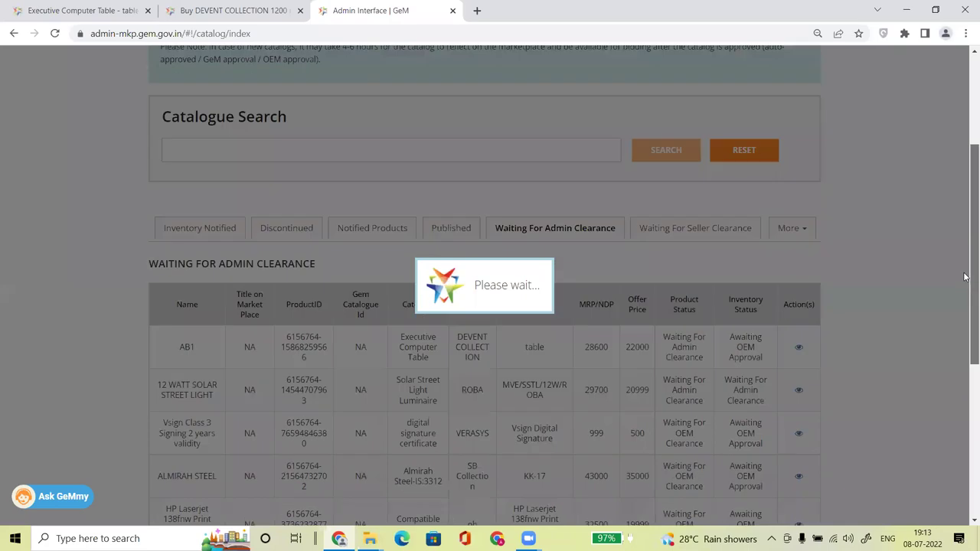
pyautogui.scroll(-1, 966, 298)
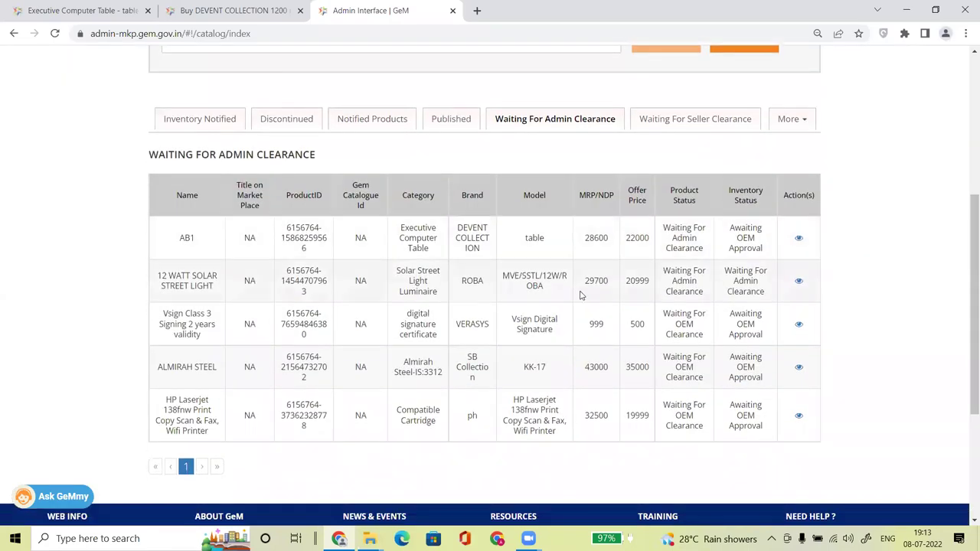
pyautogui.moveTo(176, 240); pyautogui.dragTo(244, 240)
pyautogui.moveTo(523, 239); pyautogui.dragTo(553, 241)
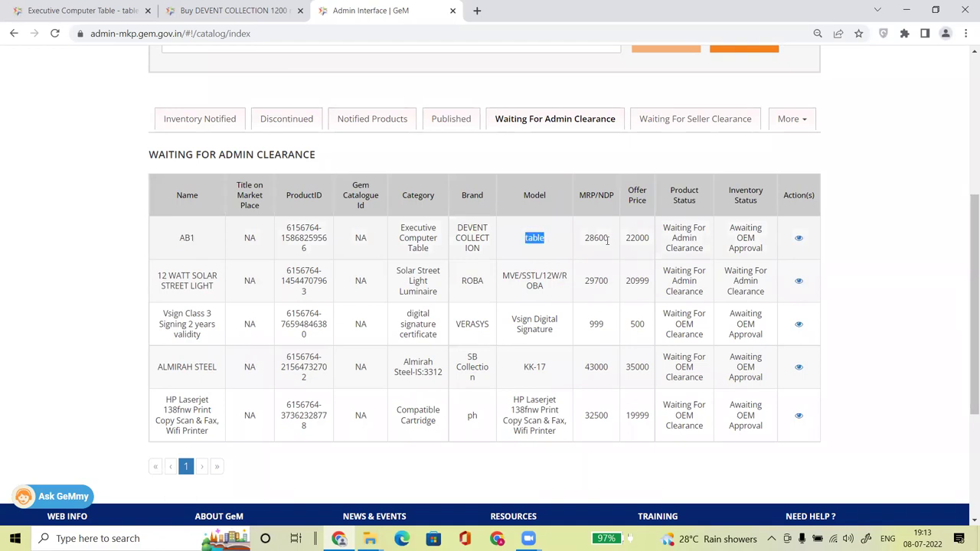
pyautogui.moveTo(457, 224); pyautogui.dragTo(490, 259)
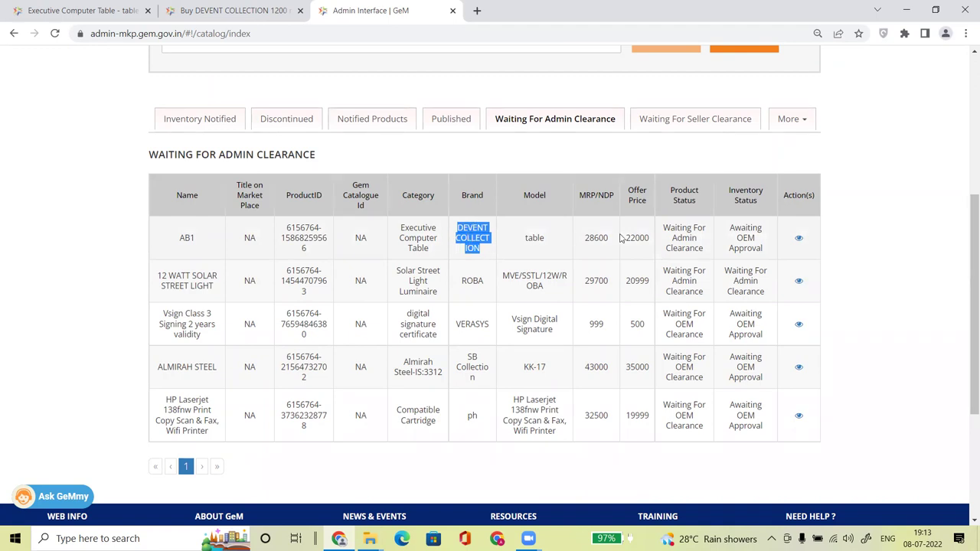
pyautogui.click(736, 235)
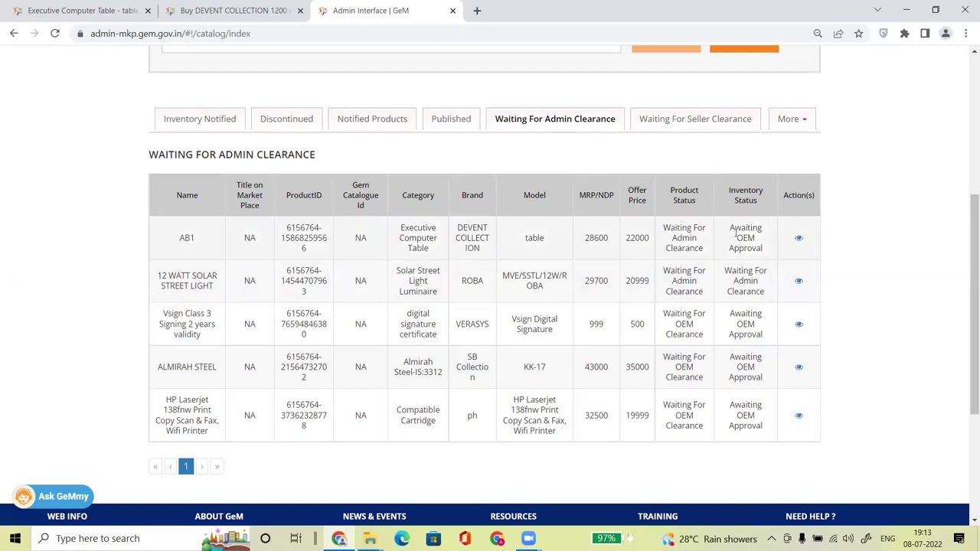
pyautogui.tripleClick(735, 234)
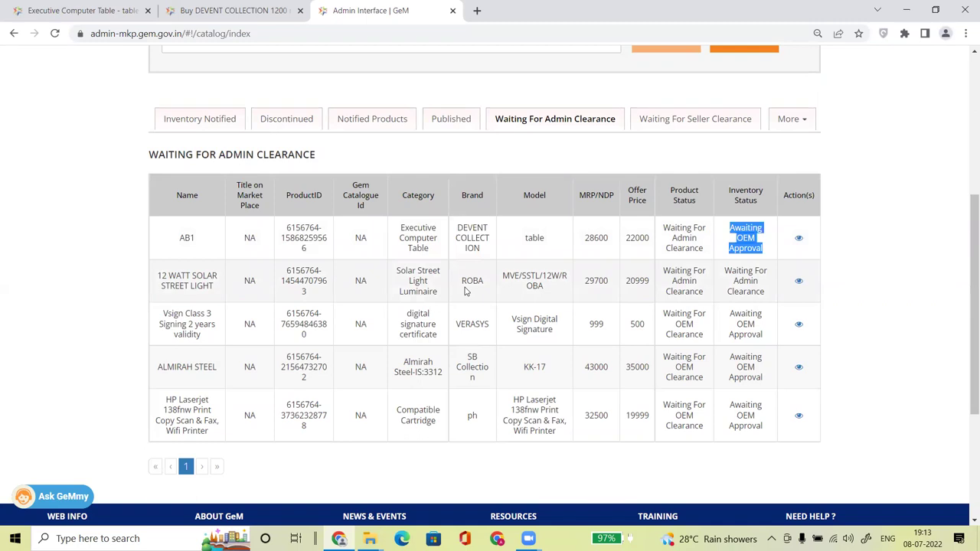
pyautogui.moveTo(668, 270); pyautogui.dragTo(782, 302)
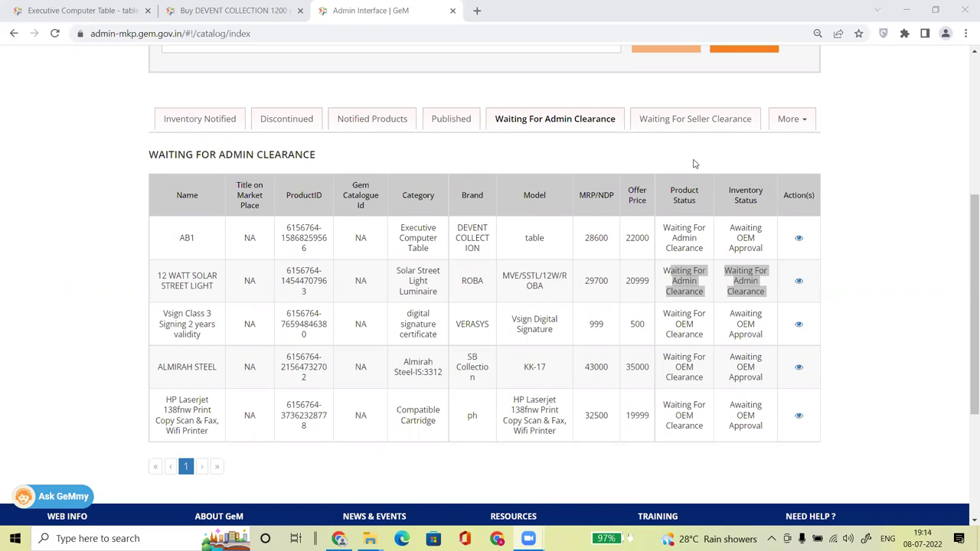
pyautogui.click(656, 241)
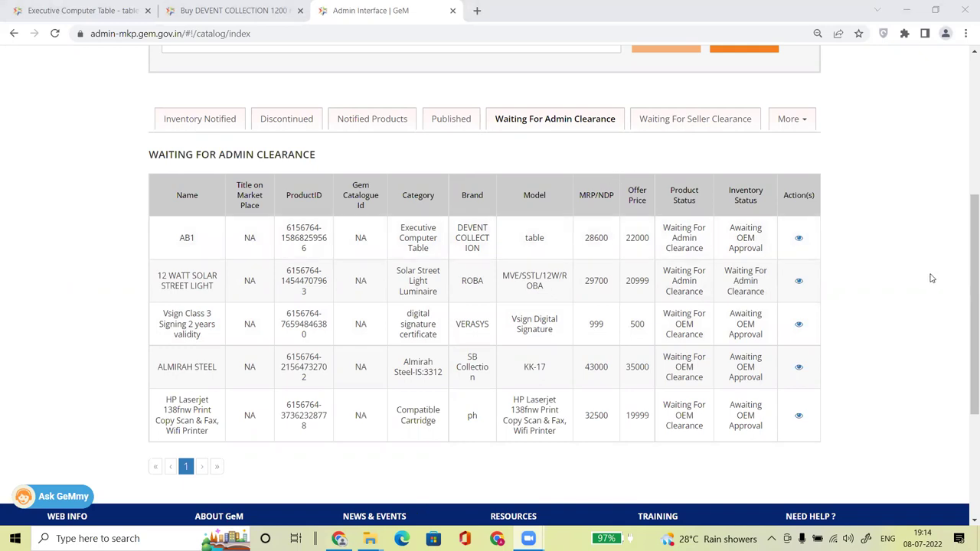
# Step: Open the seller dashboard and close the DEVENT product and table search tabs
pyautogui.moveTo(970, 284); pyautogui.dragTo(971, 145)
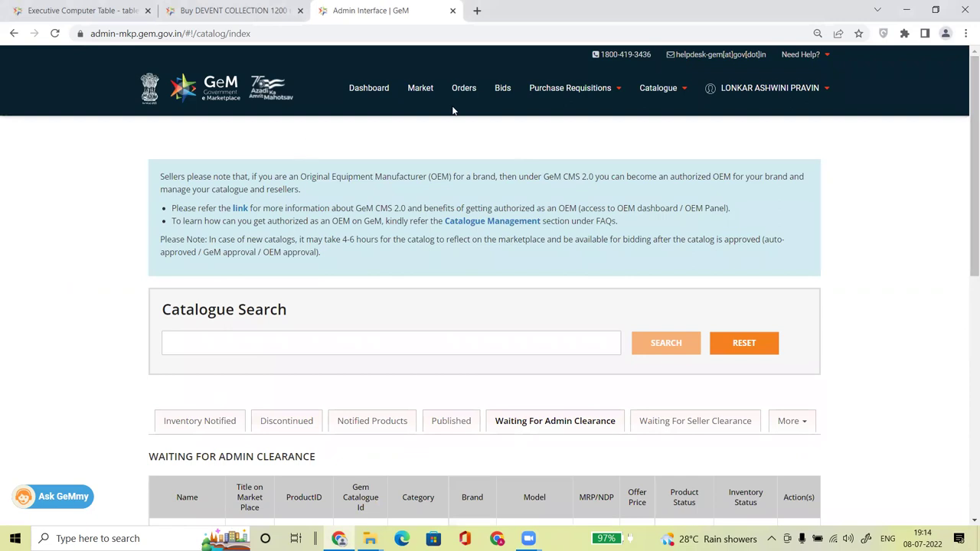
pyautogui.click(368, 88)
pyautogui.click(300, 11)
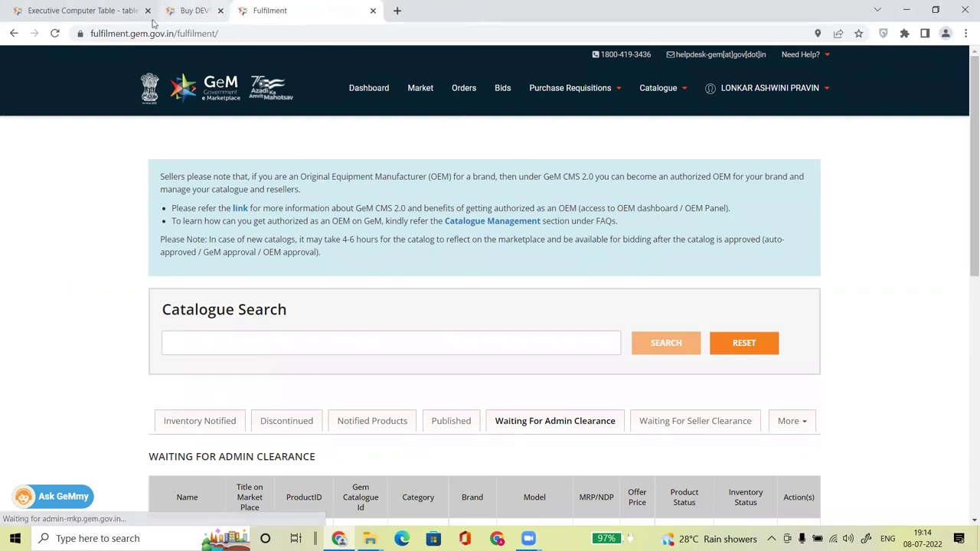
pyautogui.click(147, 10)
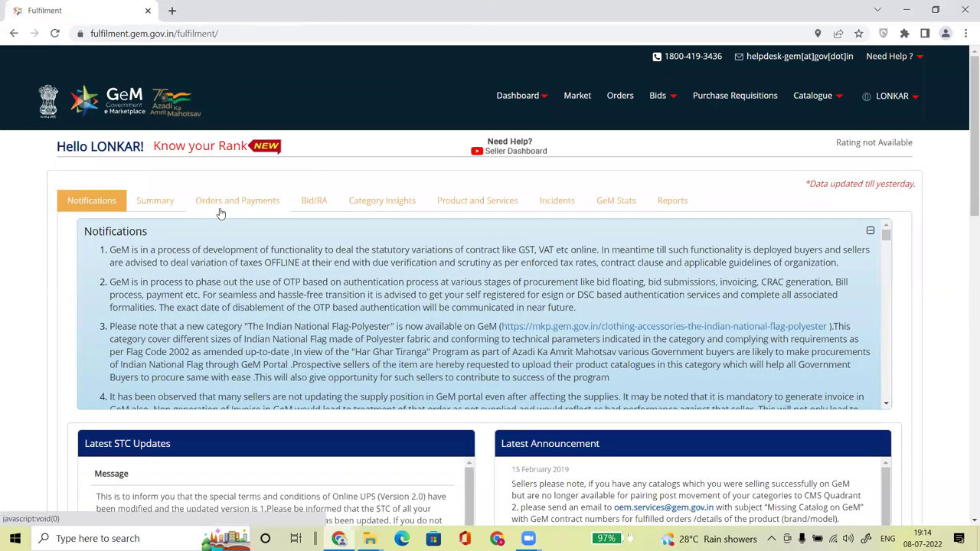